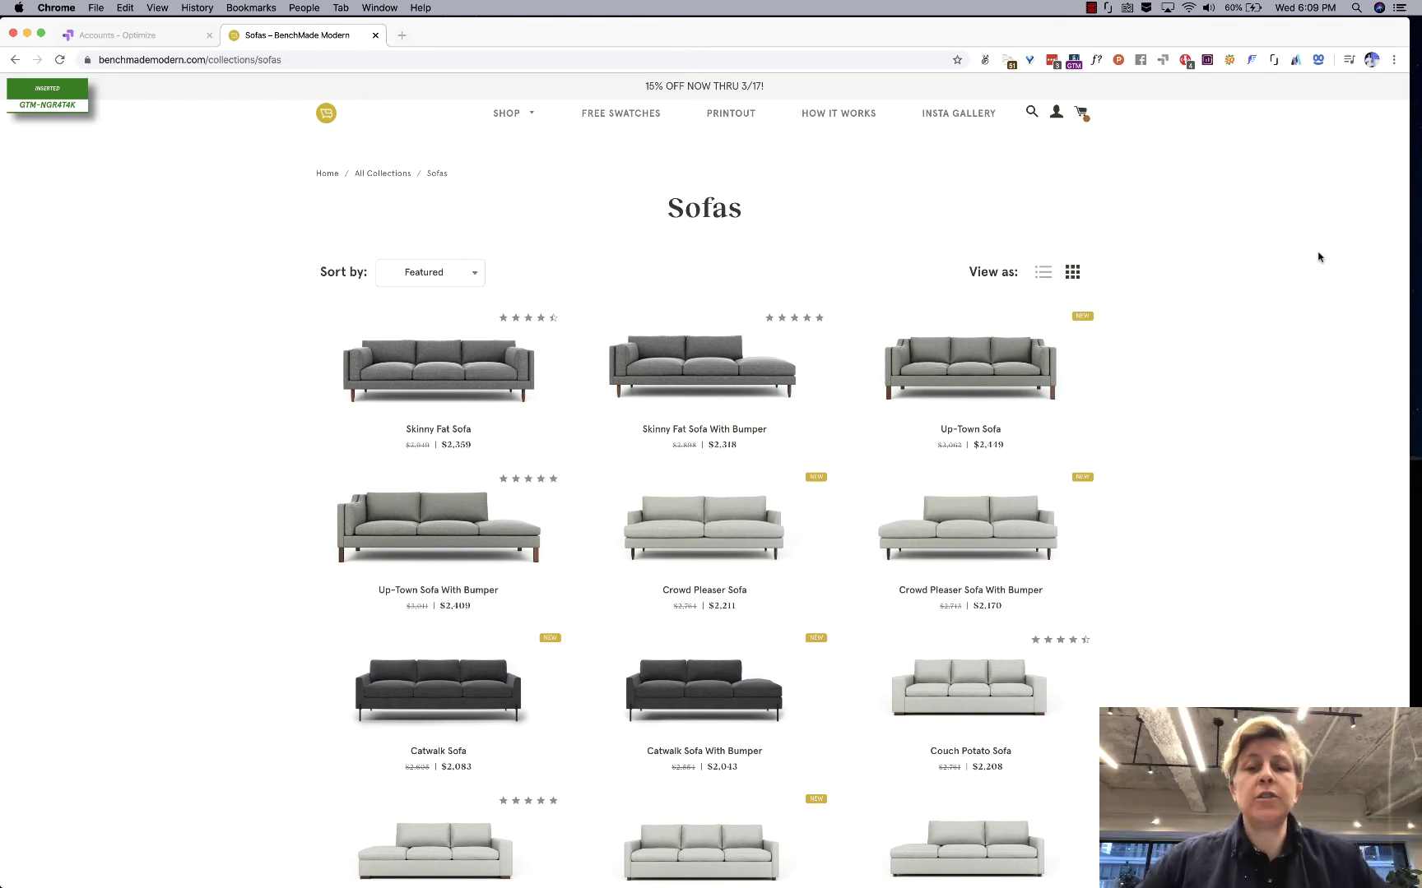
# Scroll through the Up-Town Sofa product page to review it
pyautogui.scroll(-3, 1318, 257)
pyautogui.scroll(2, 1318, 257)
pyautogui.scroll(1, 1317, 258)
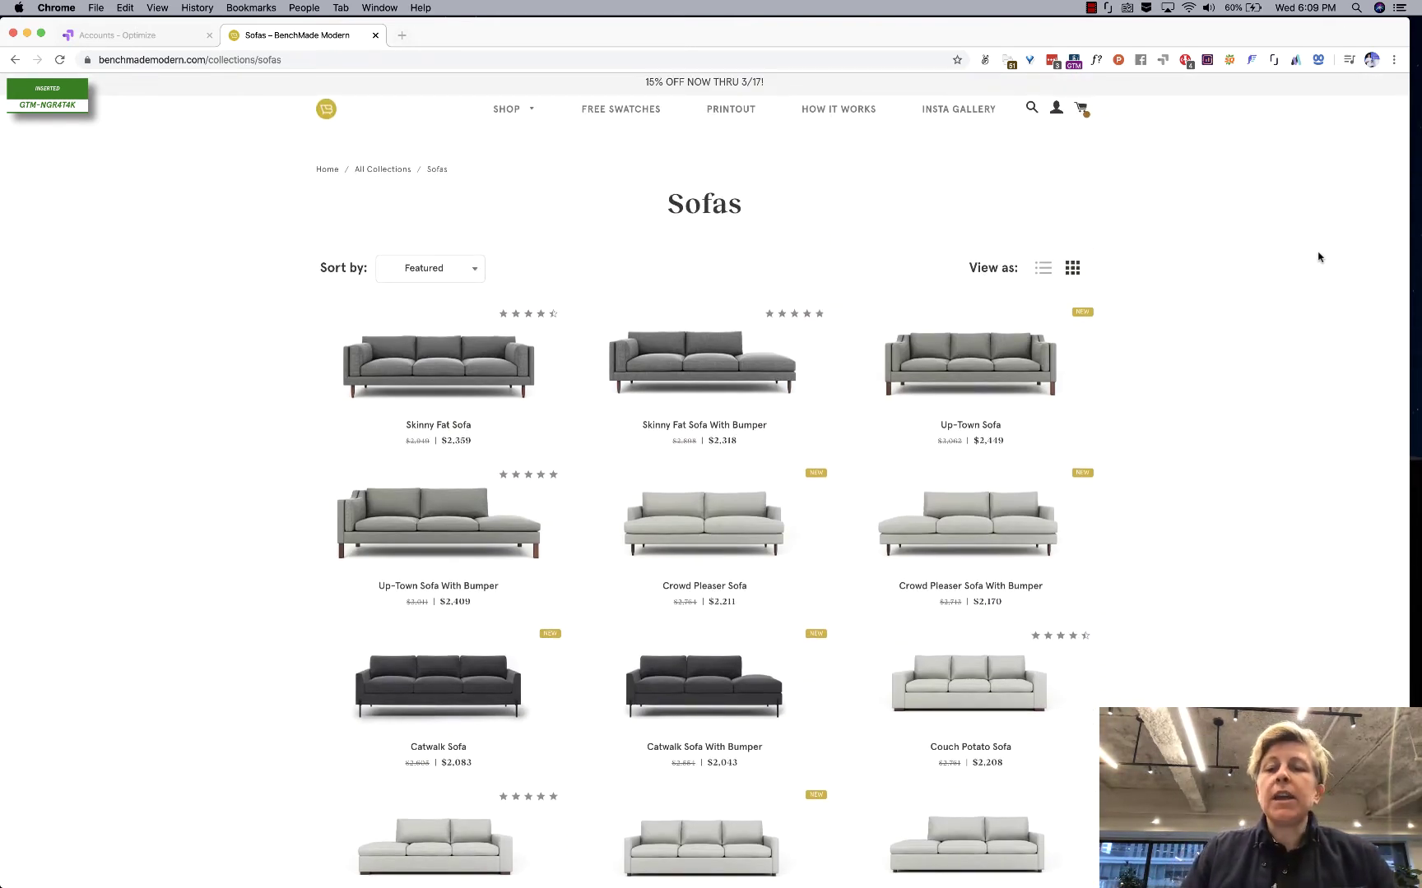
pyautogui.scroll(-2, 1318, 257)
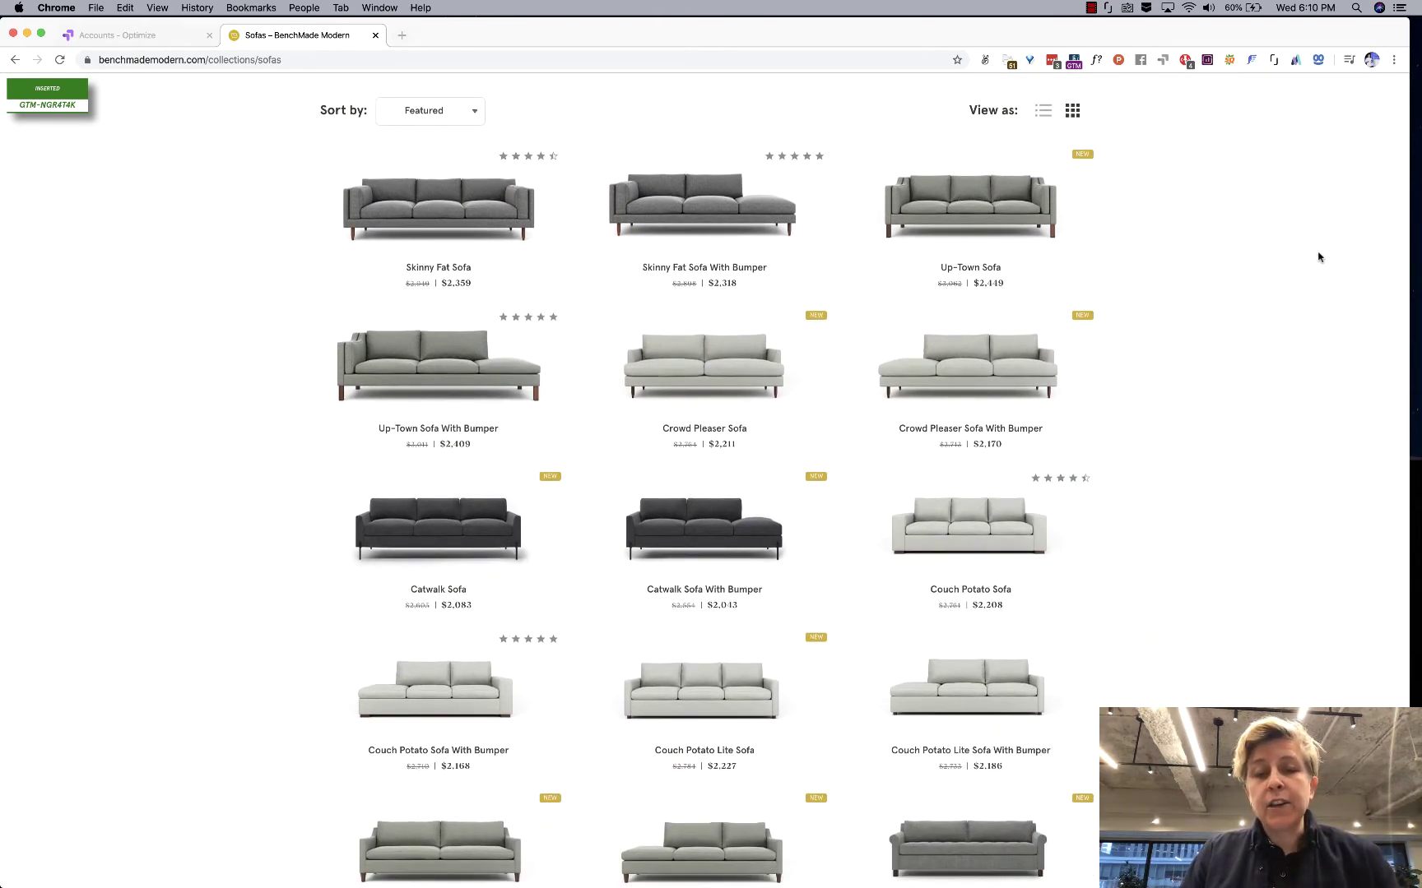
pyautogui.scroll(-3, 1318, 257)
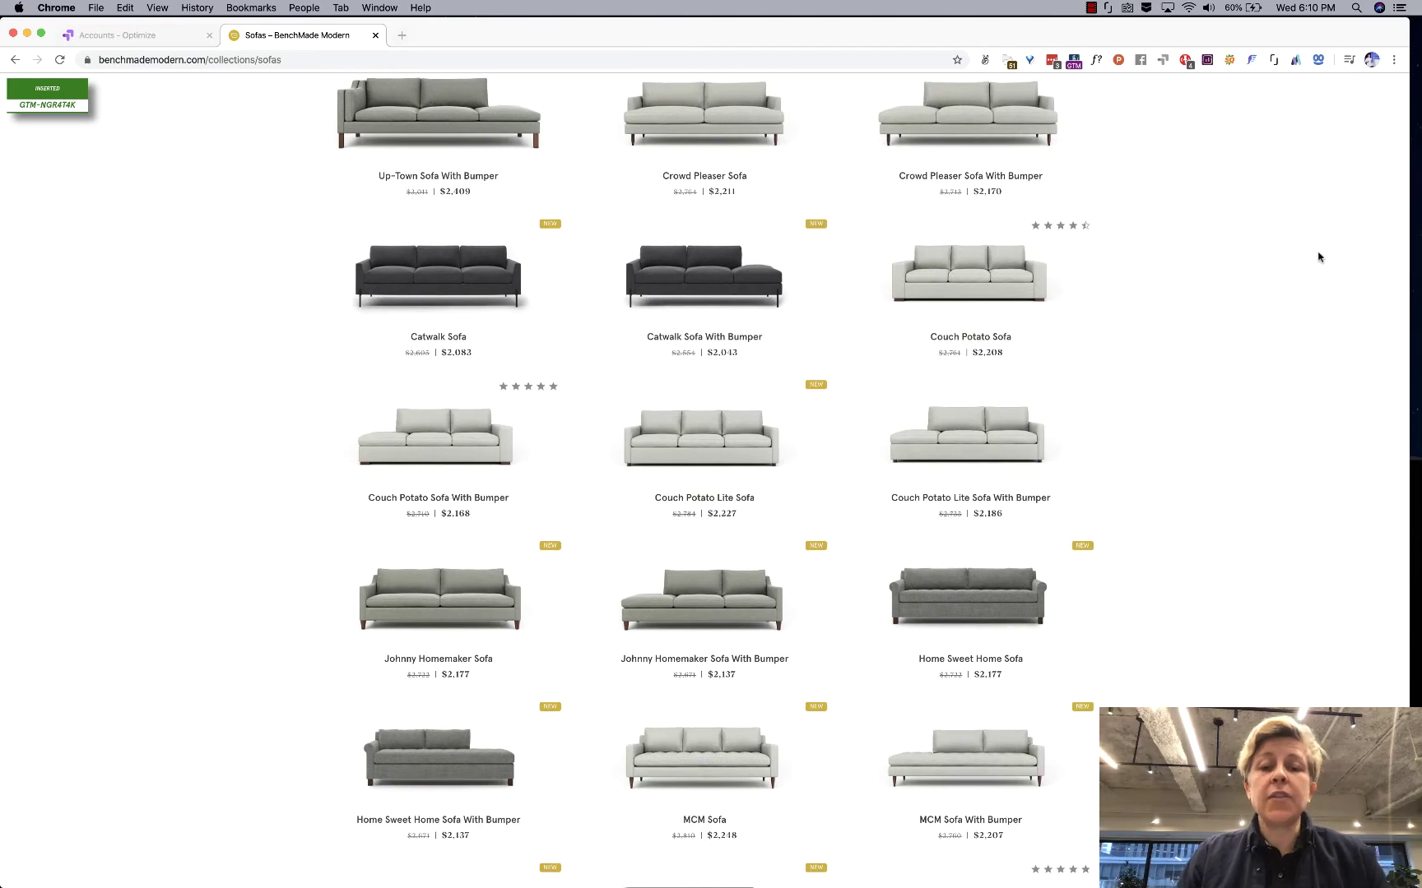
pyautogui.scroll(-3, 1318, 258)
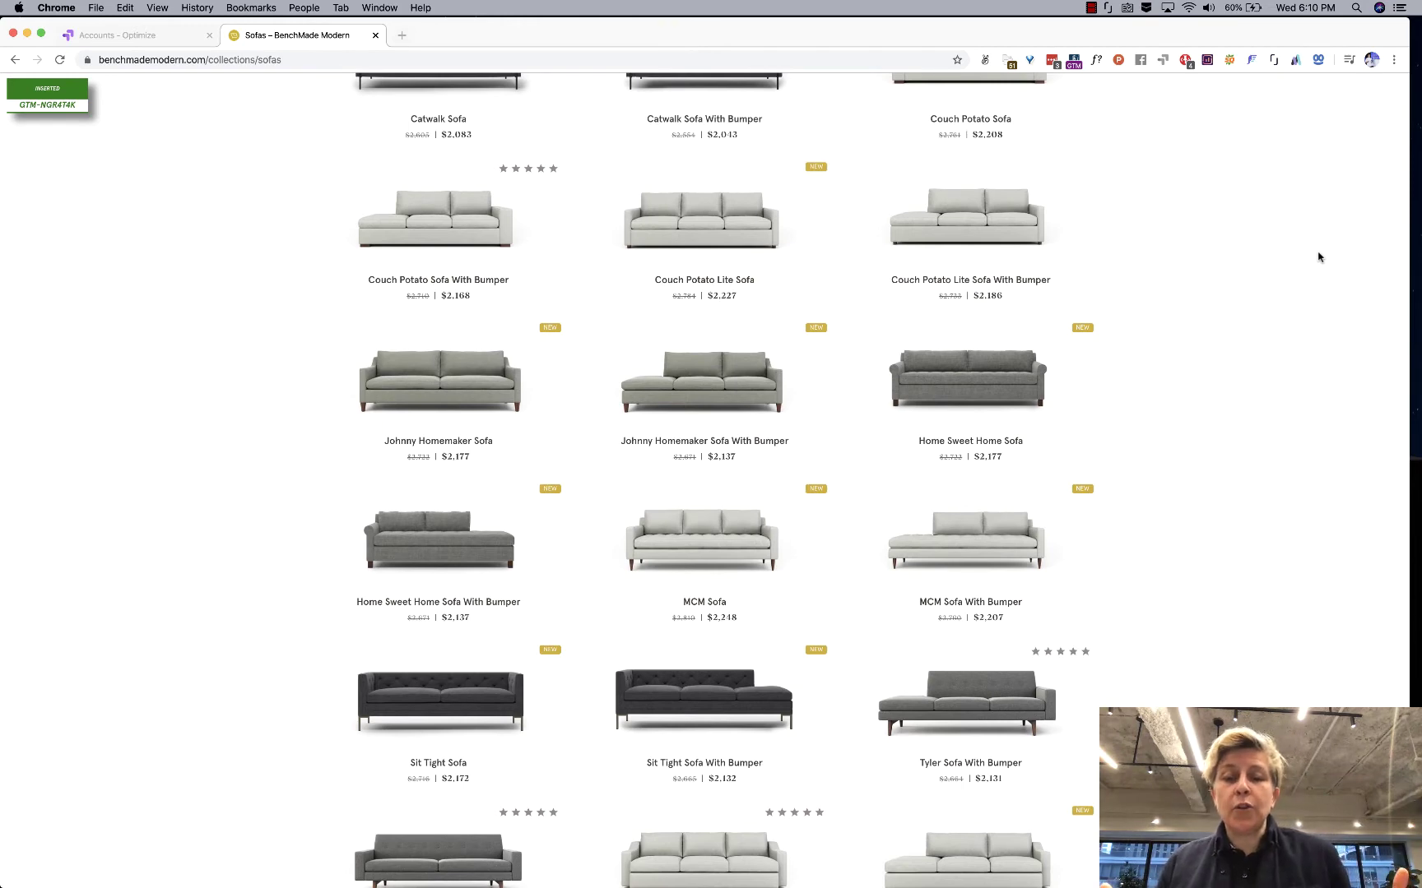
pyautogui.scroll(-3, 1318, 257)
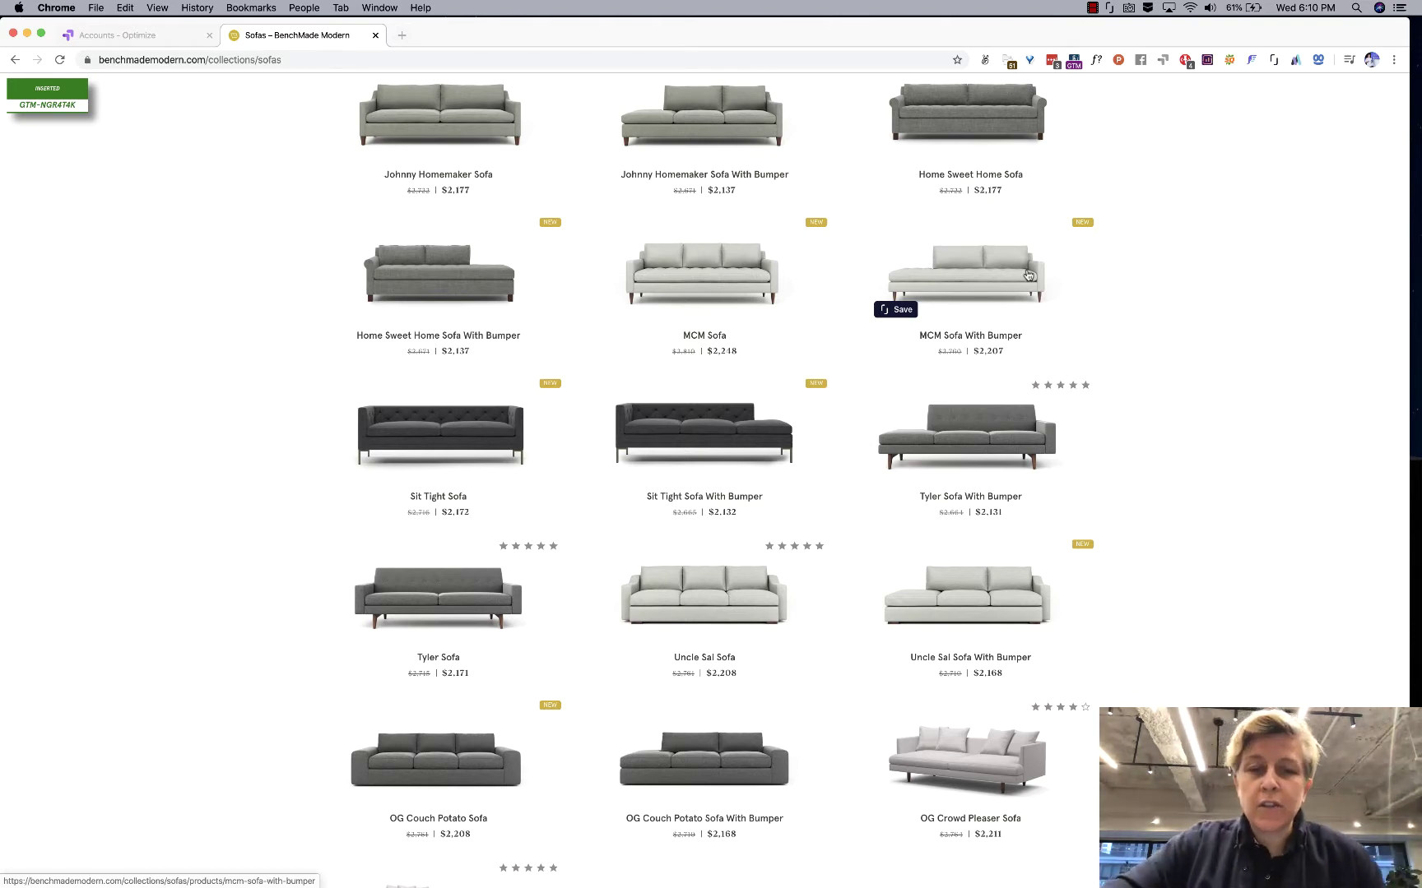
# Go back to the Sofas collection and bring up the Optimize All accounts list
pyautogui.scroll(6, 1028, 273)
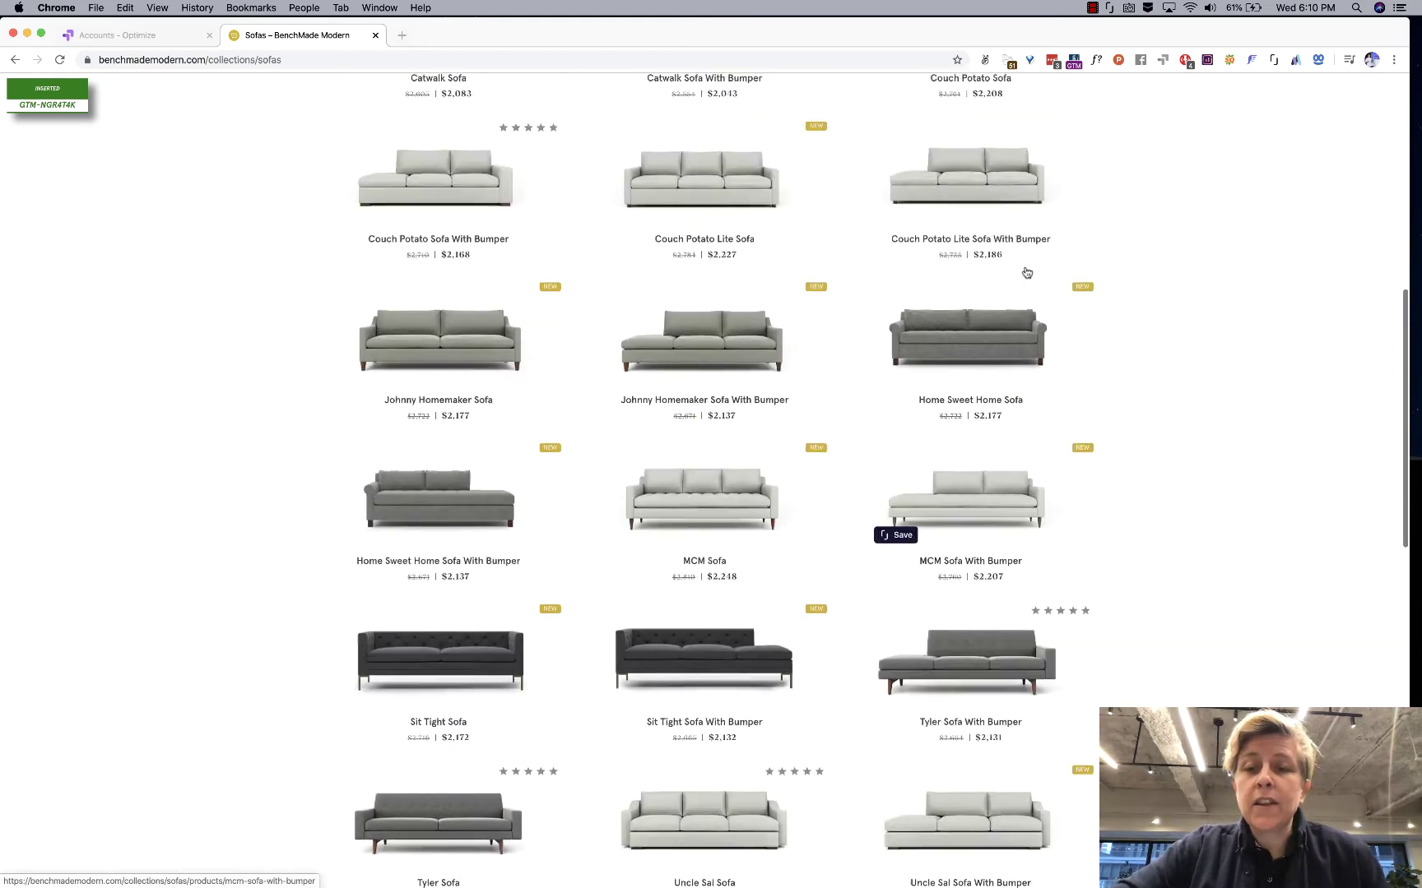
pyautogui.scroll(3, 1028, 274)
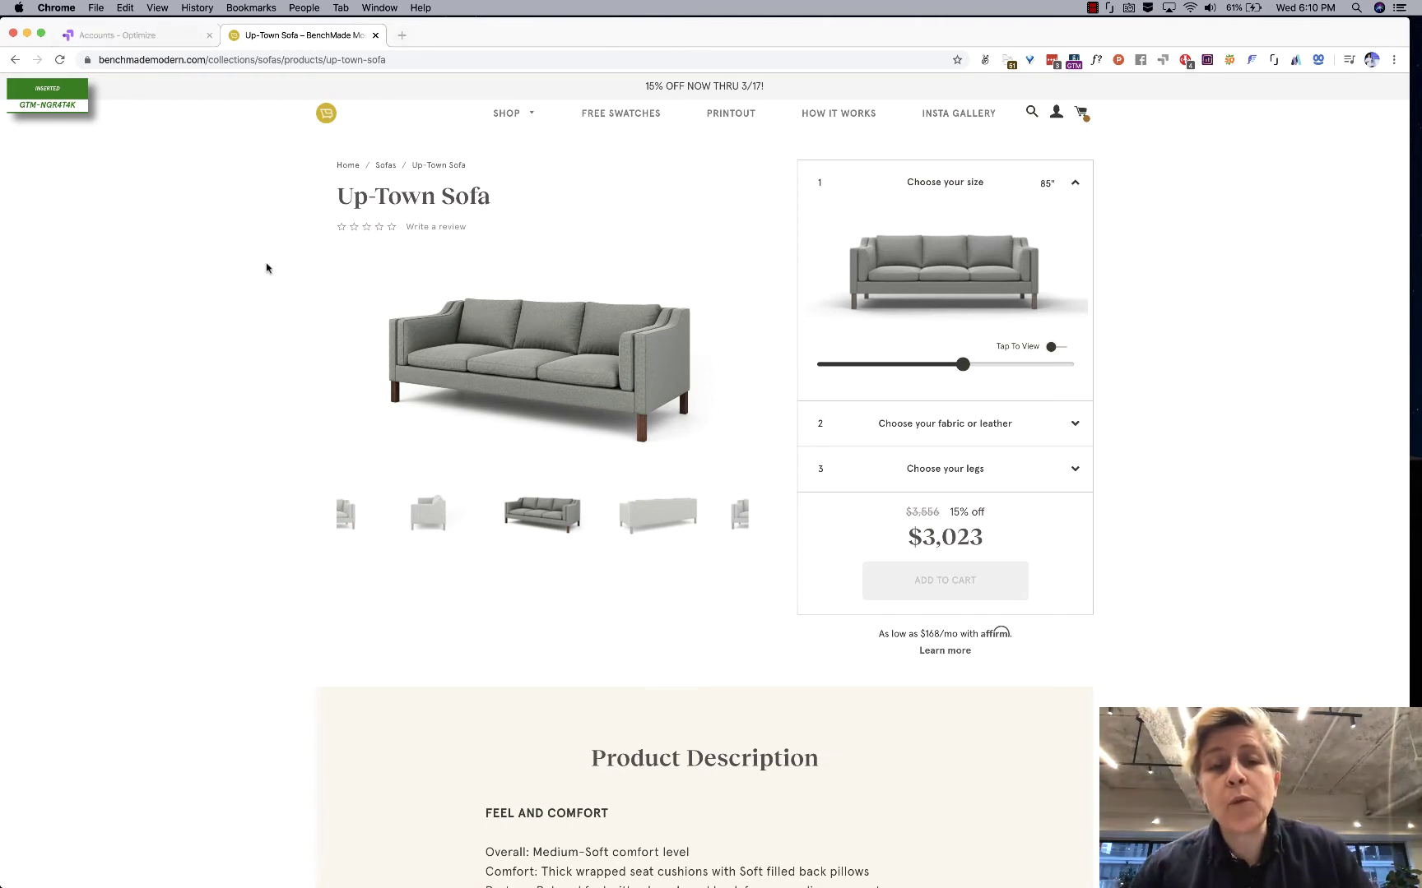
pyautogui.press('super+bracketleft')
pyautogui.click(148, 36)
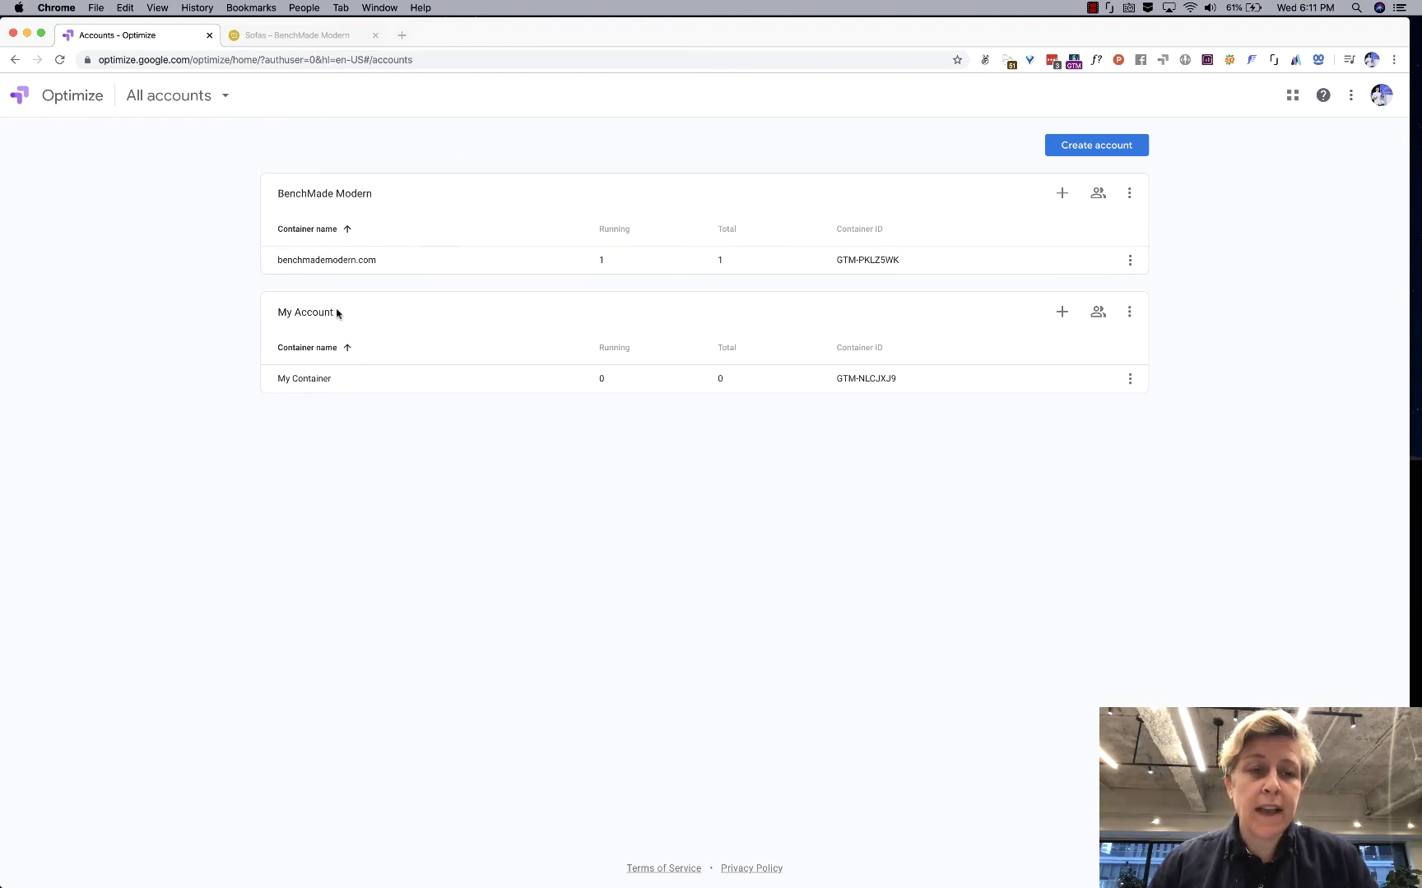
# Open the benchmademodern.com container and begin creating a new experience
pyautogui.click(336, 274)
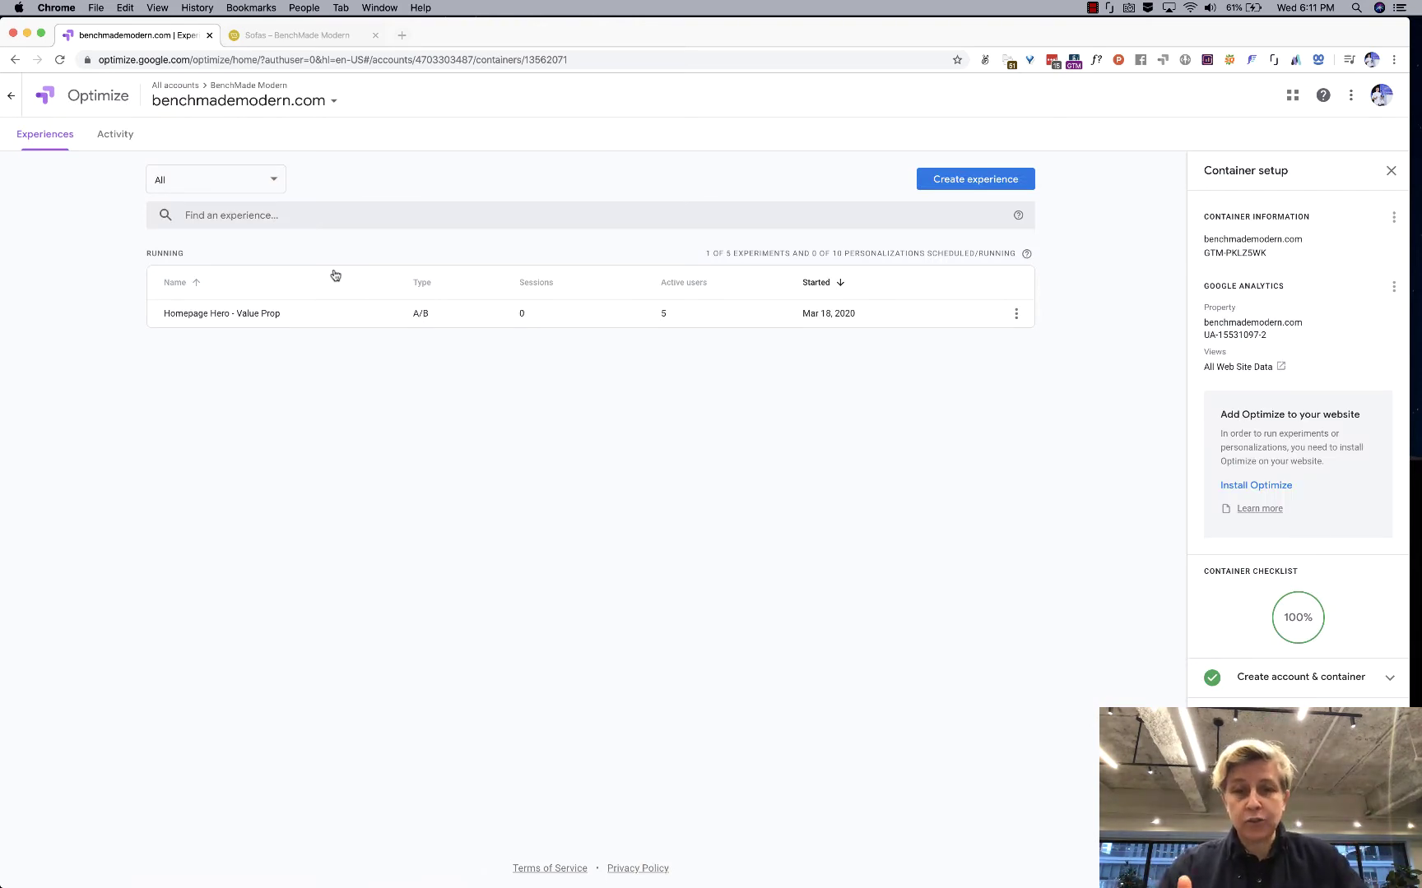
pyautogui.click(932, 192)
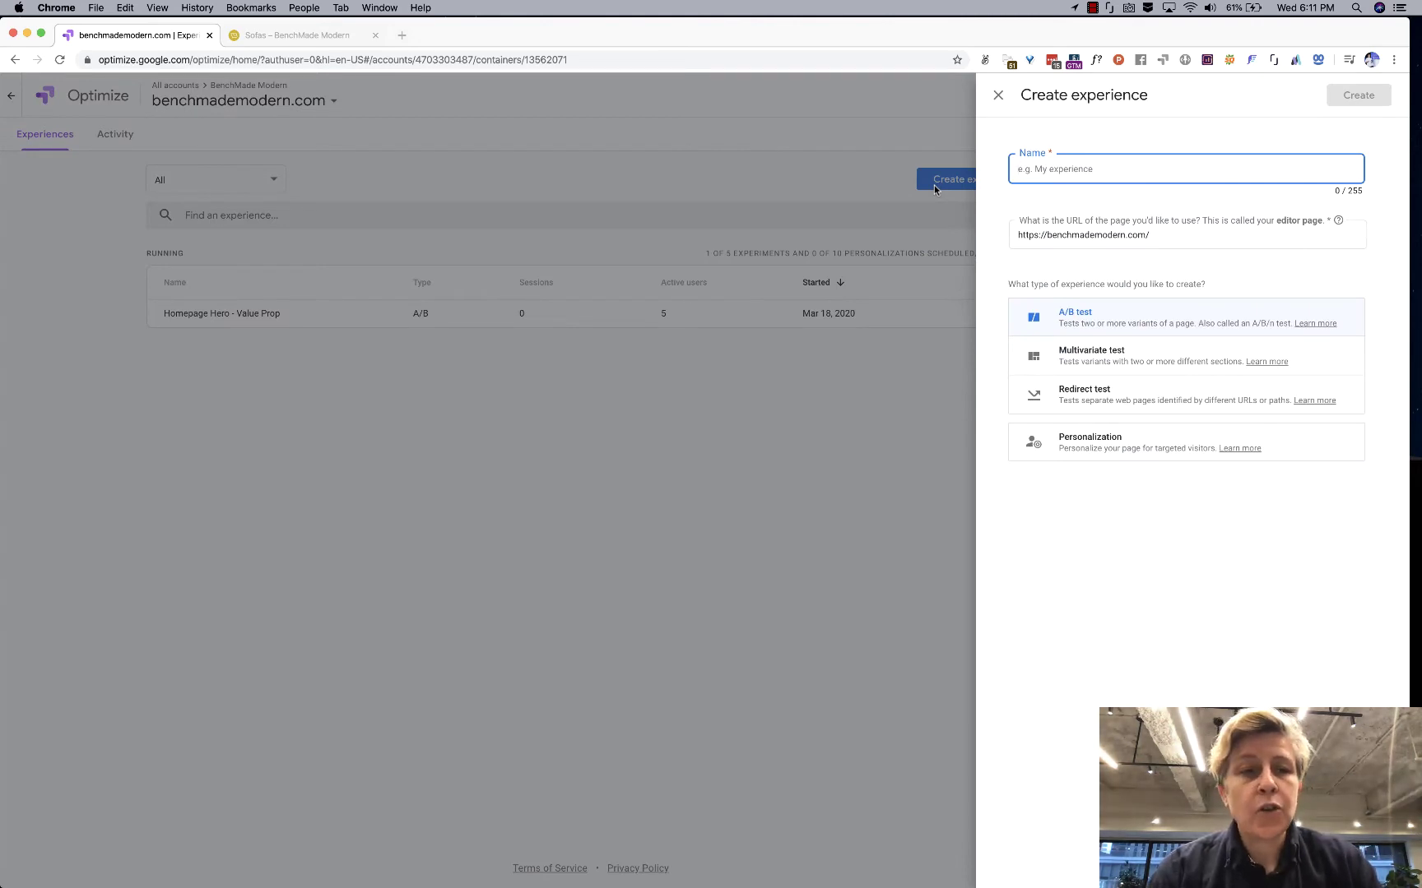
# Replace the partial entry with the name 'Sofas Collection Page - Description Test'
pyautogui.write('Collect')
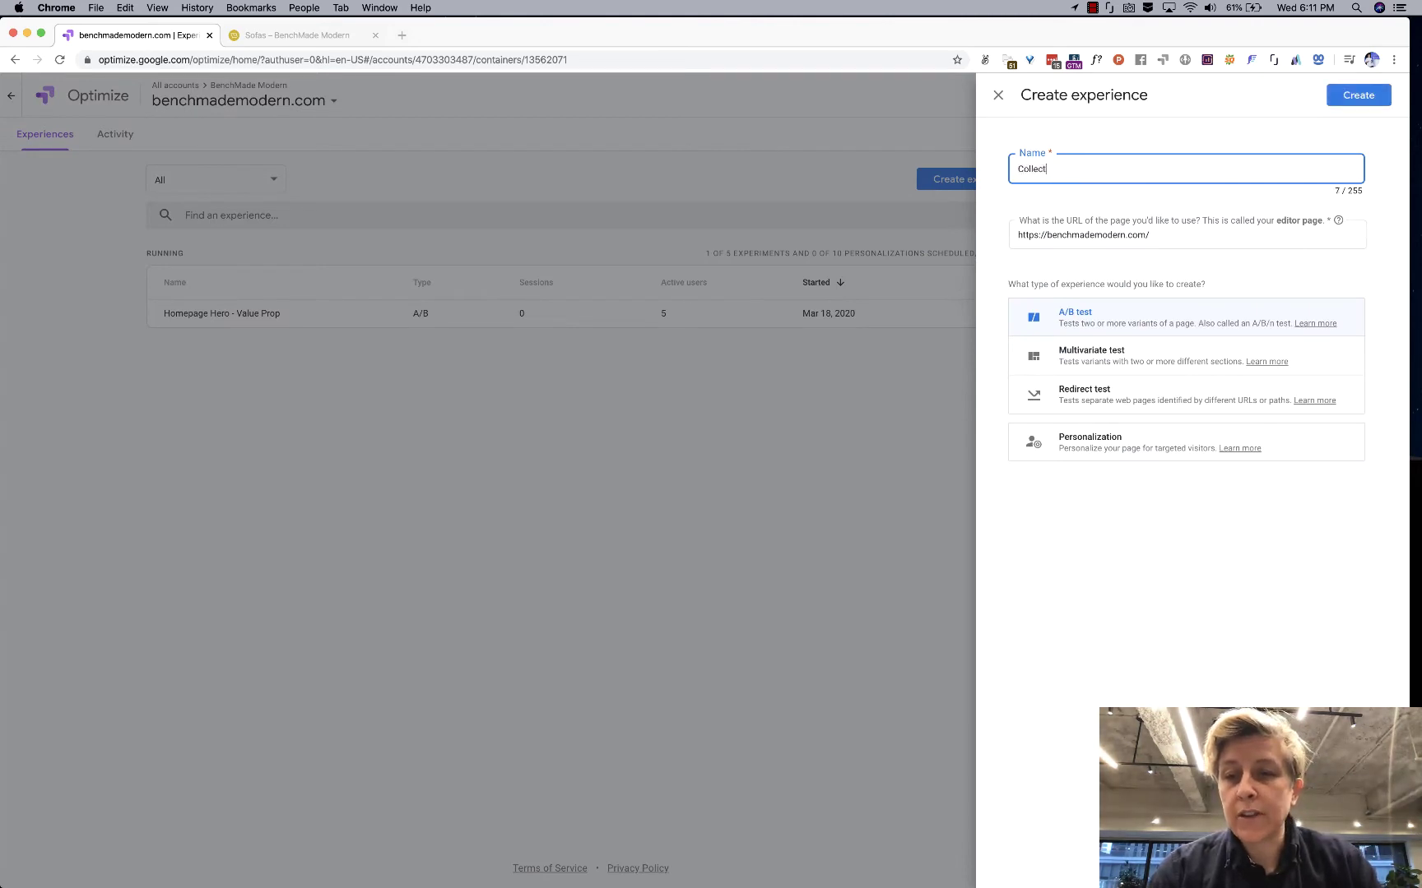
pyautogui.press('super+a')
pyautogui.write('Sofas Col')
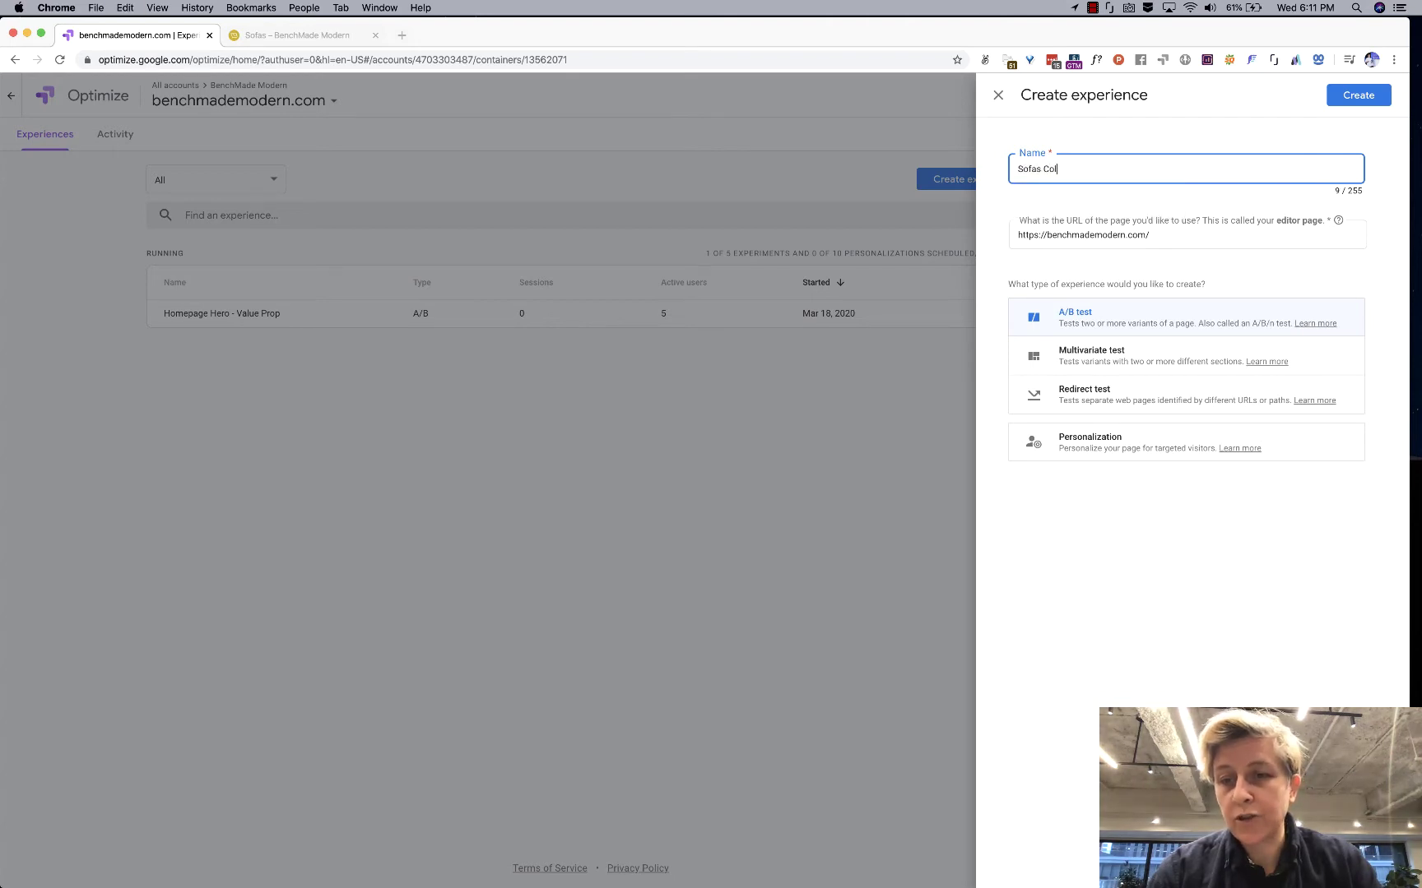
pyautogui.write('lection Page - D')
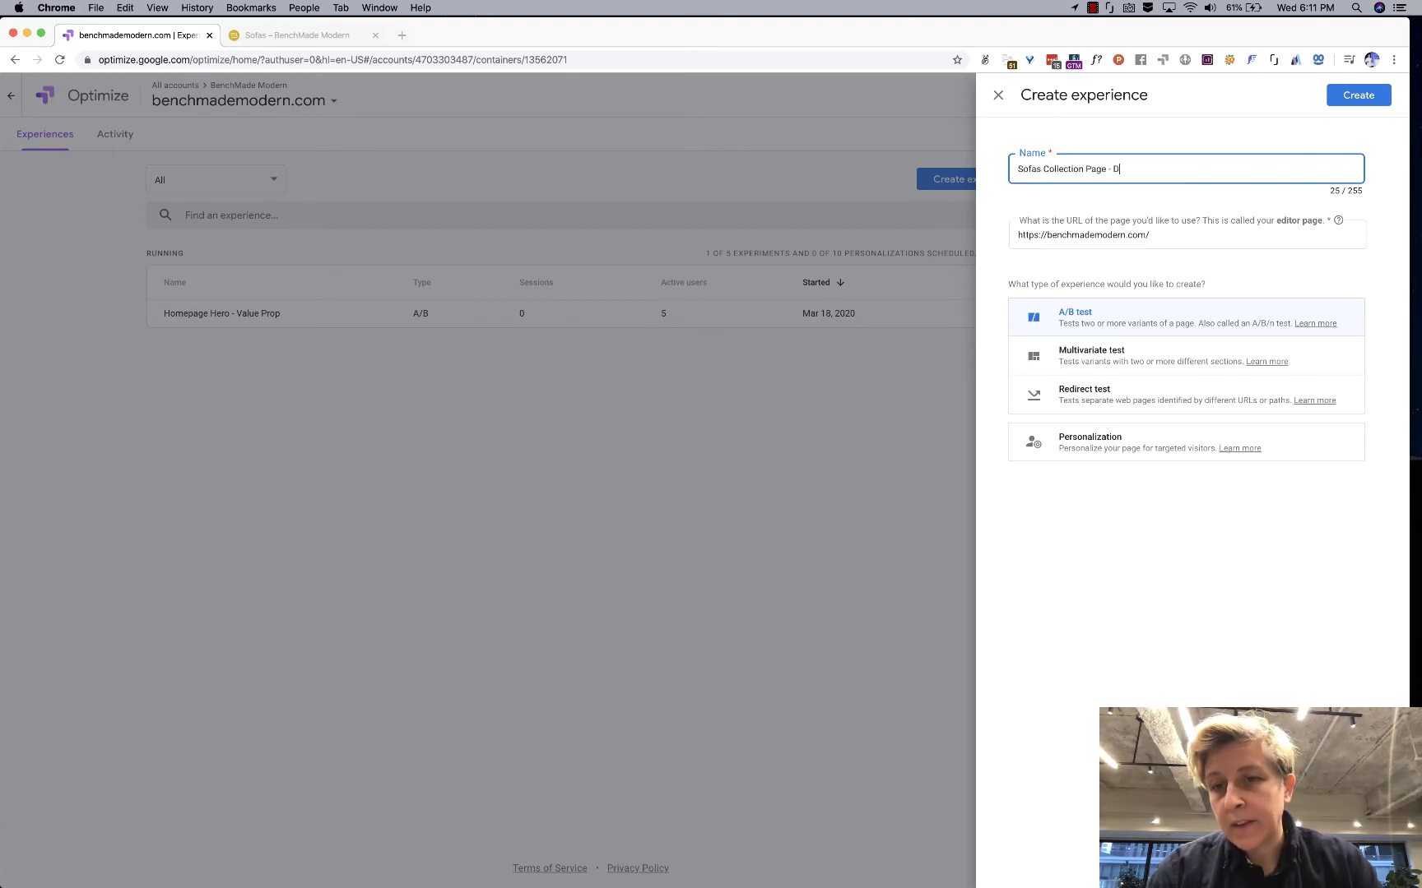
pyautogui.write('escription Test')
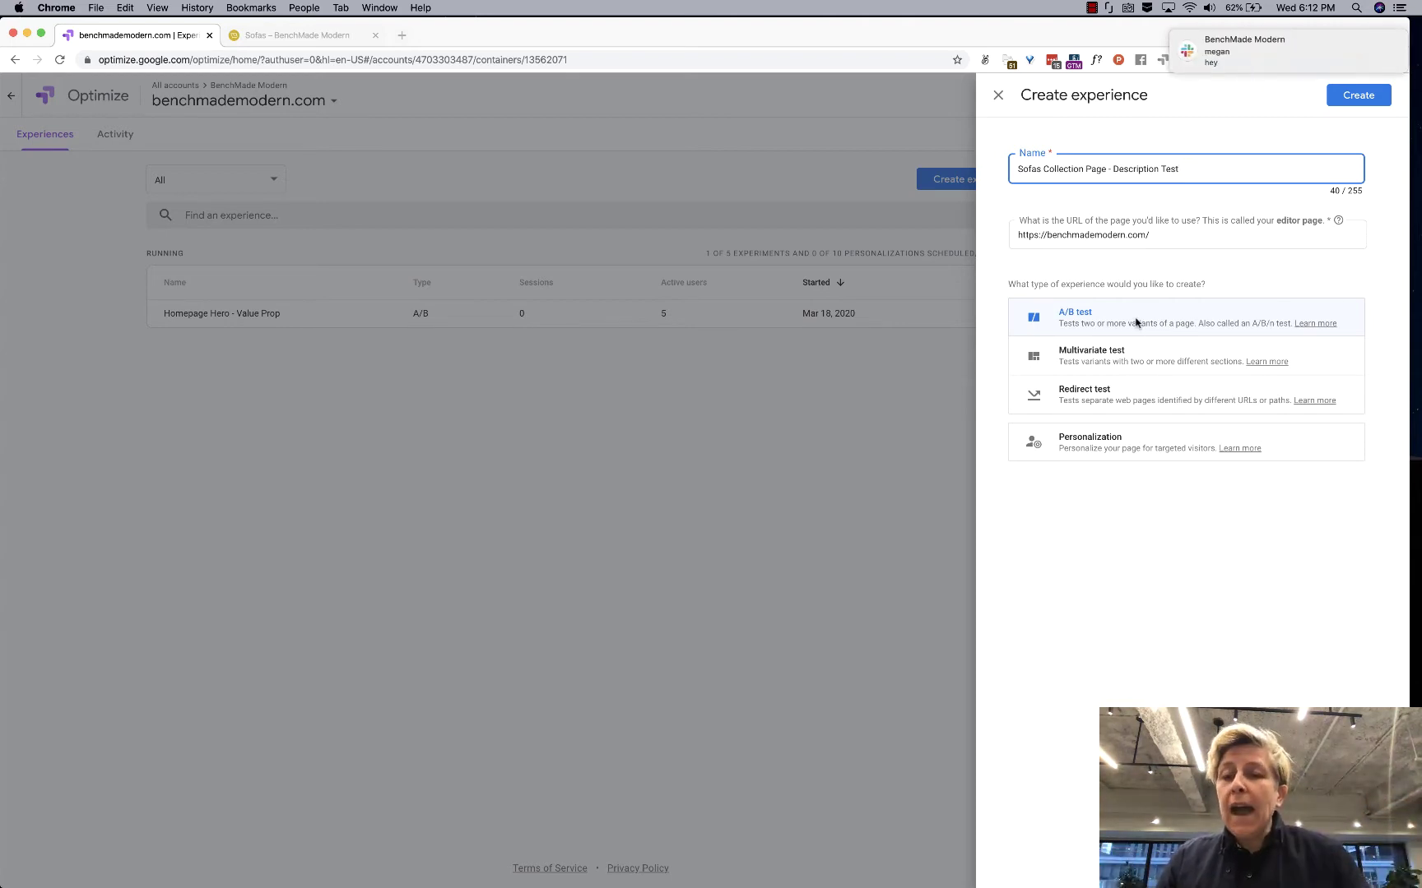
pyautogui.click(1399, 7)
pyautogui.scroll(2, 1389, 117)
pyautogui.click(1389, 103)
pyautogui.click(1110, 205)
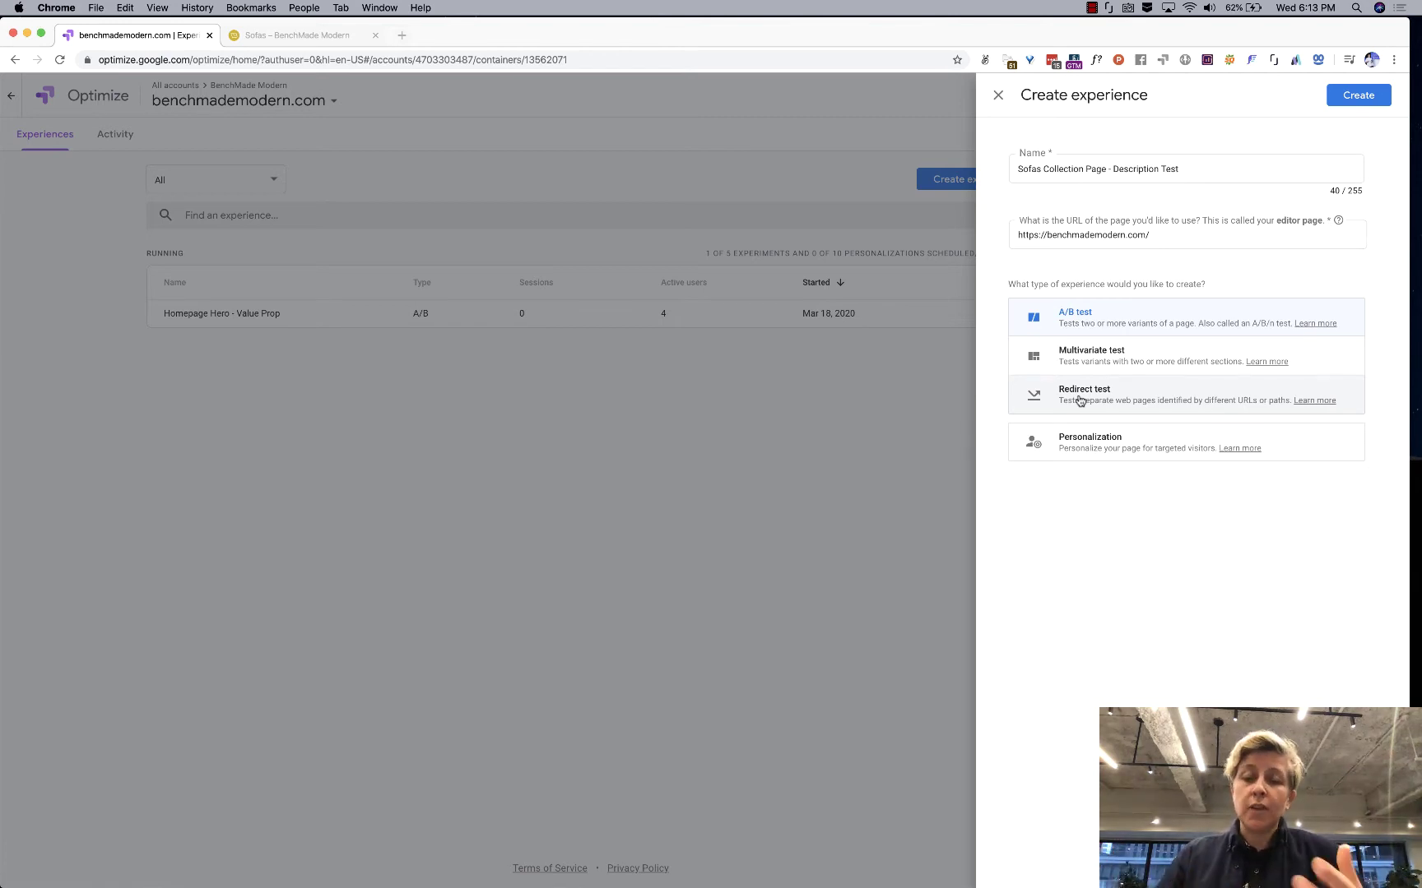
pyautogui.click(1093, 320)
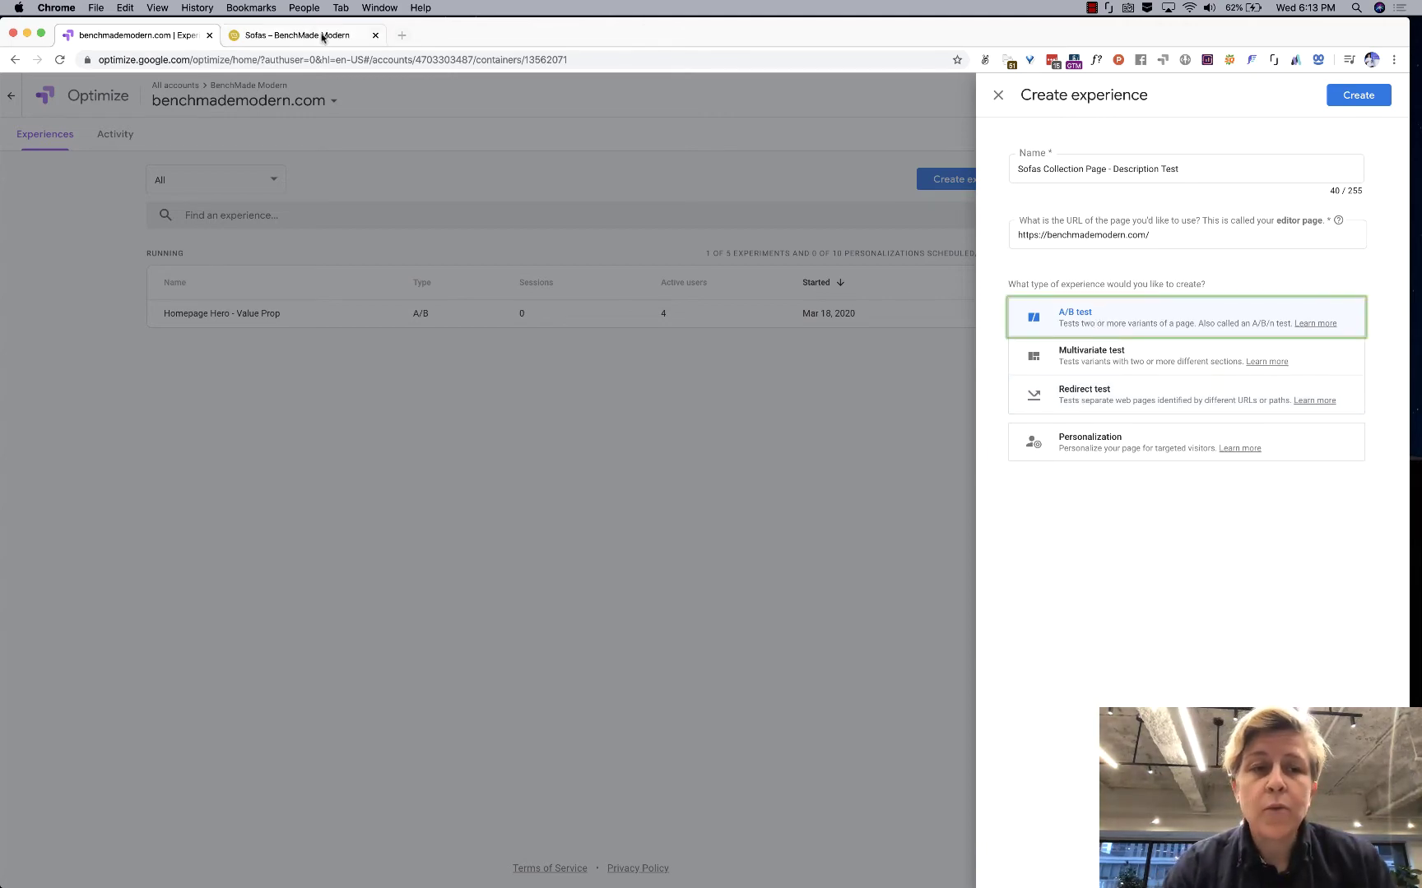
pyautogui.click(289, 35)
pyautogui.scroll(3, 739, 392)
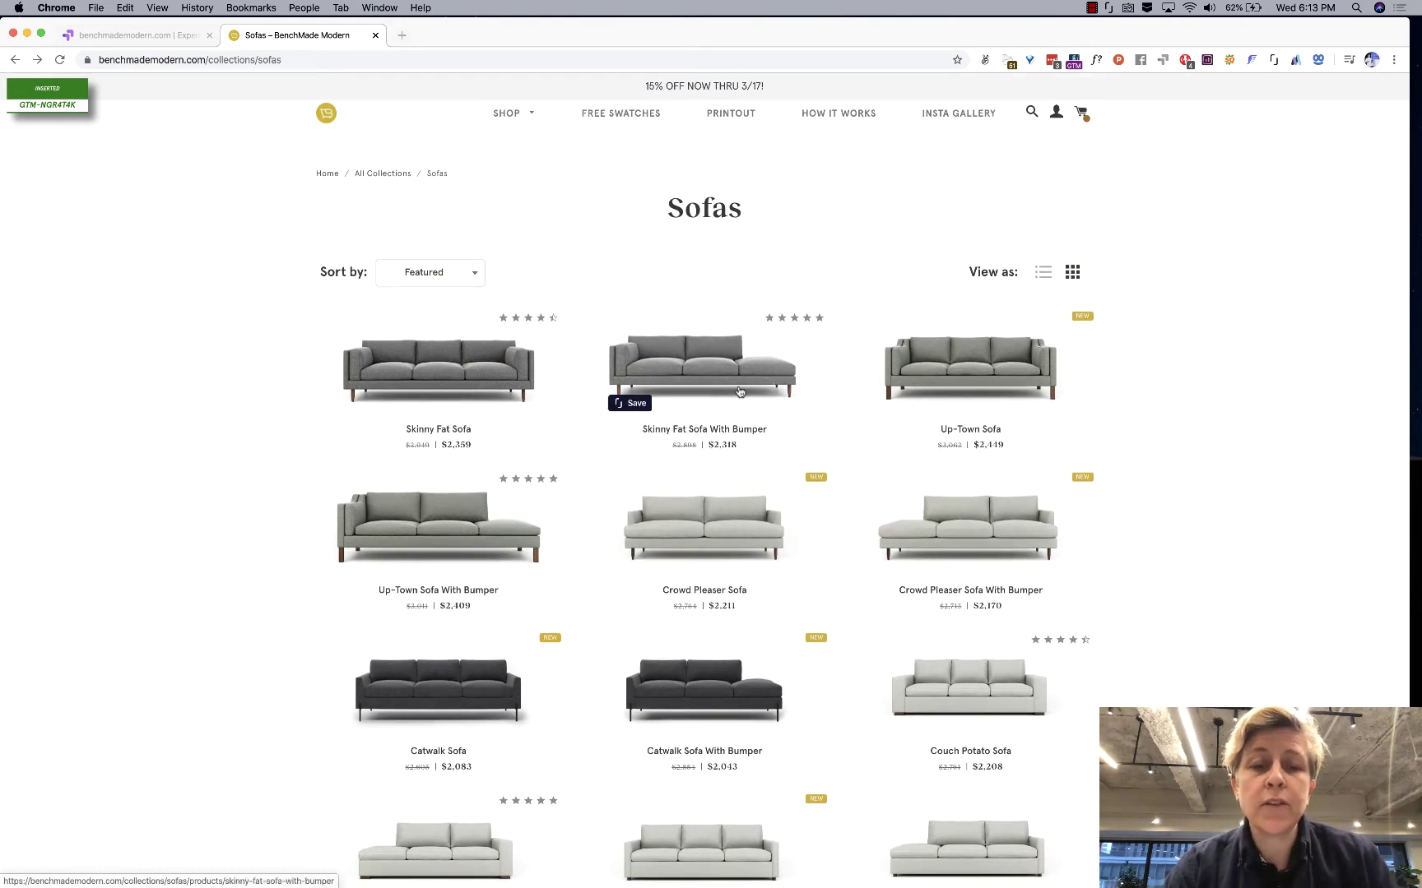
pyautogui.click(179, 38)
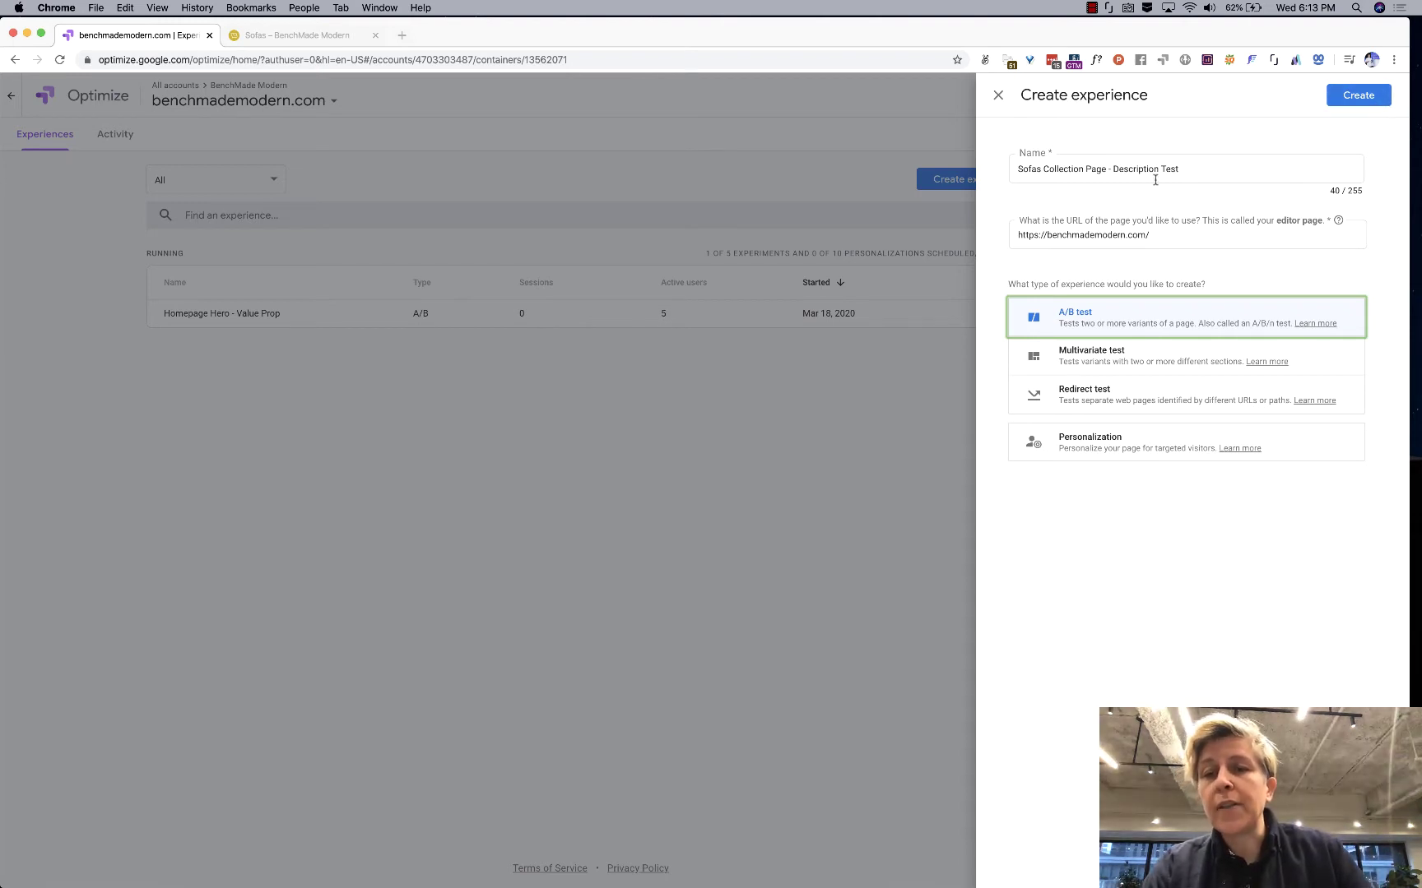
pyautogui.click(336, 37)
pyautogui.click(333, 60)
pyautogui.press('super+c')
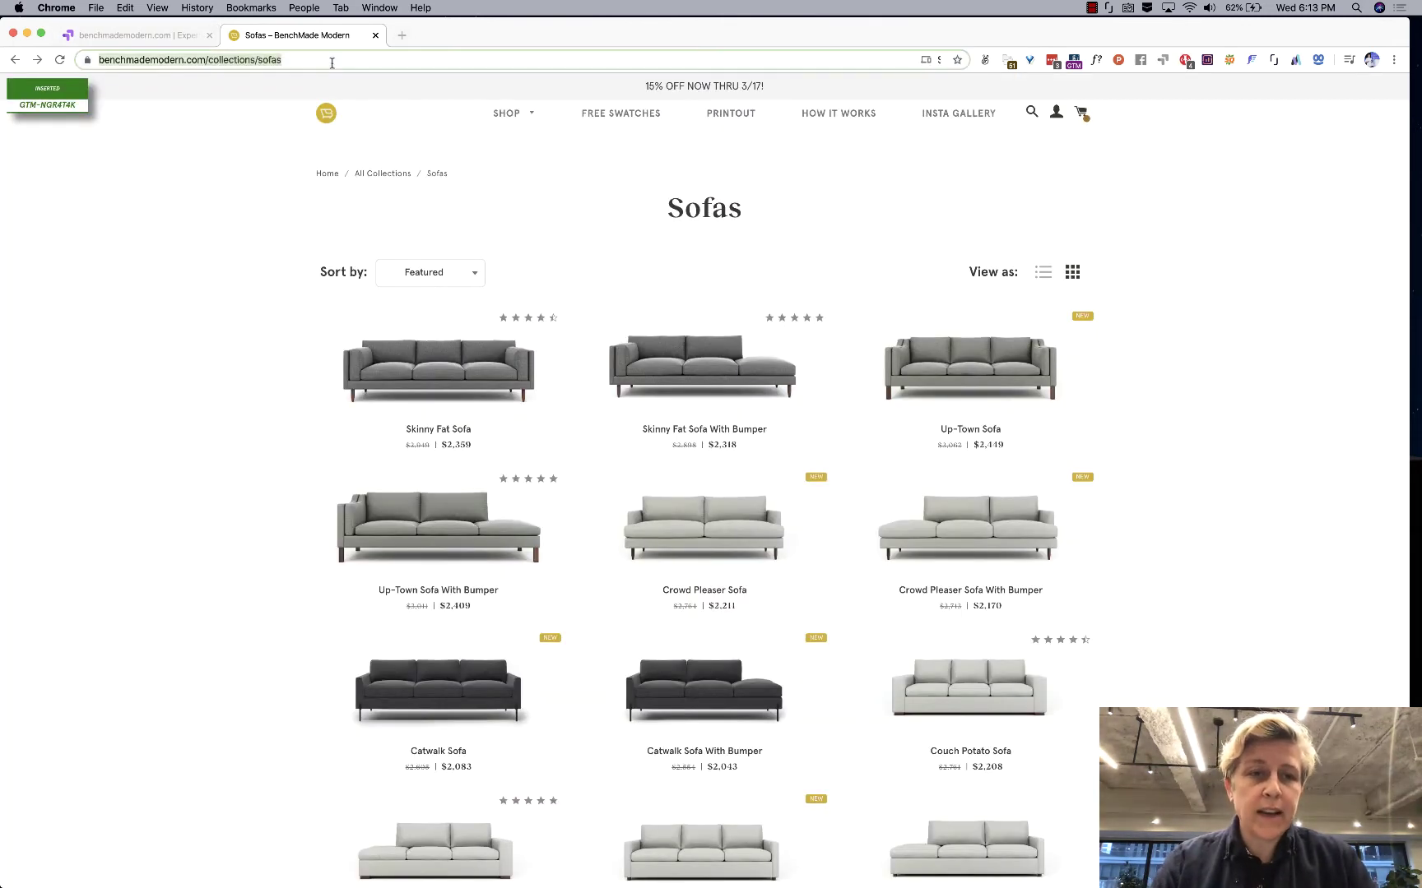
pyautogui.click(153, 37)
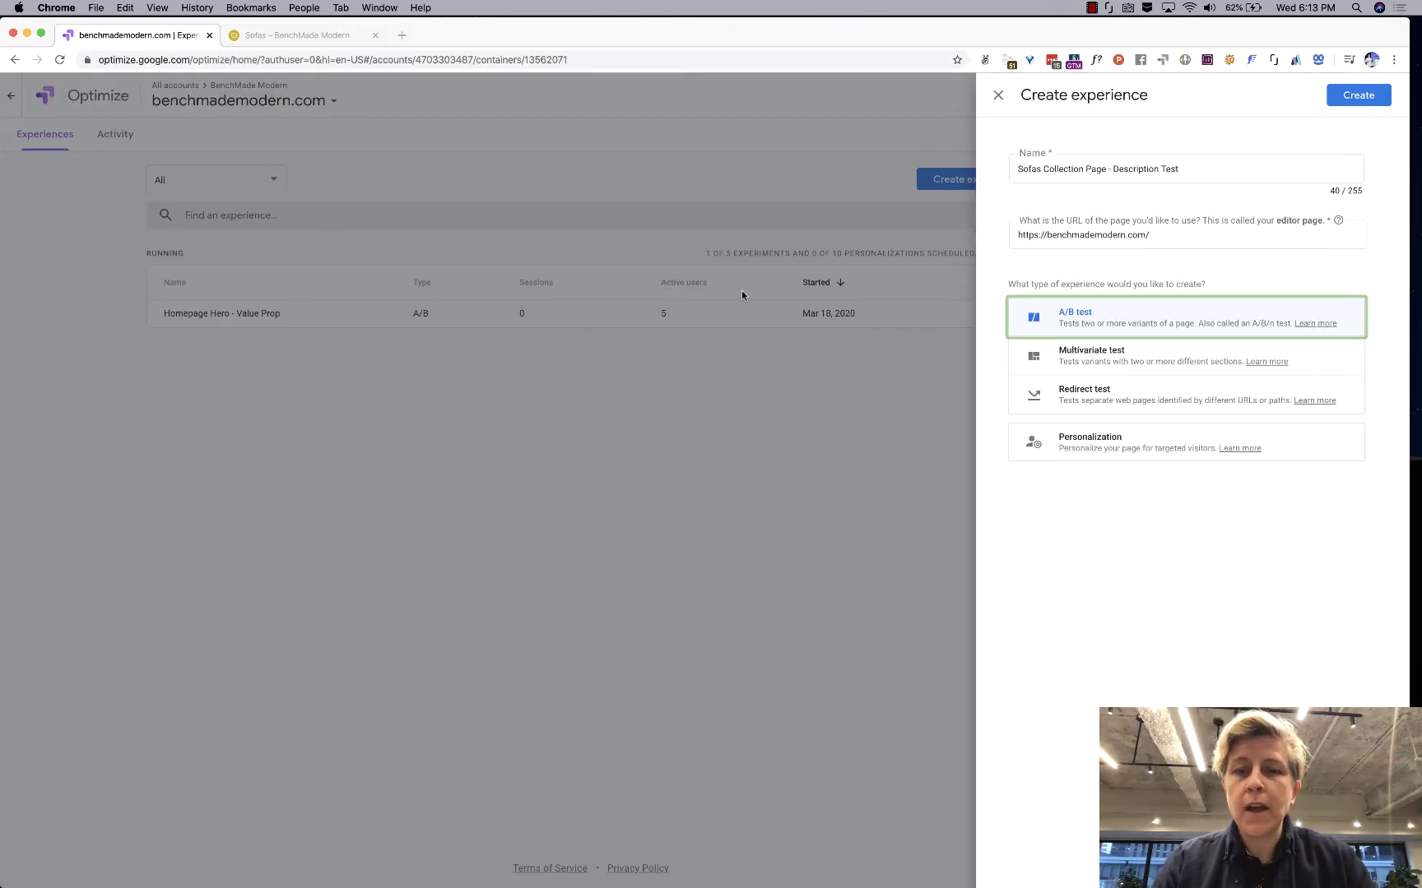
pyautogui.doubleClick(1049, 236)
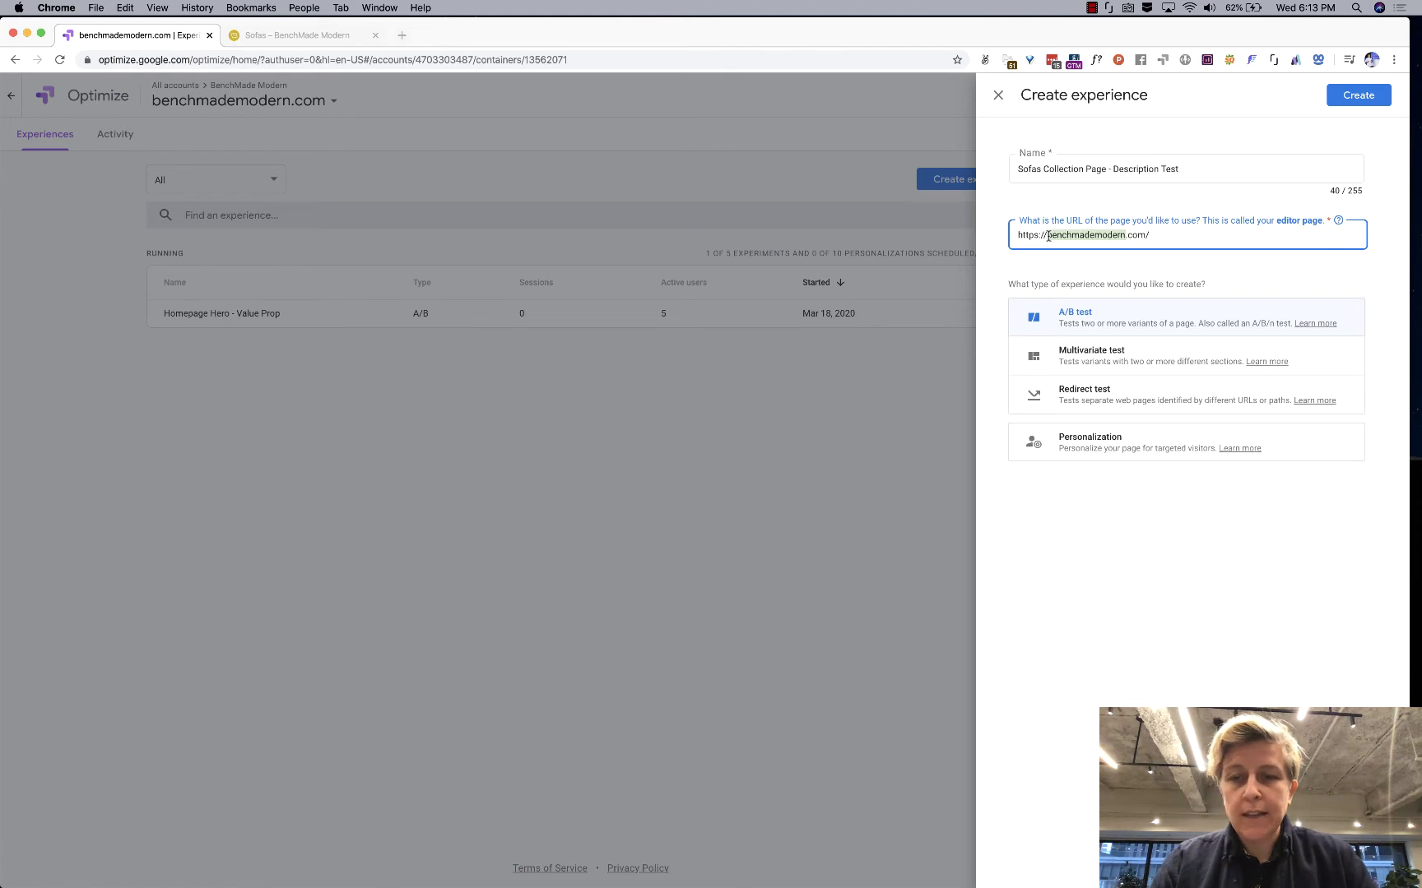
pyautogui.press('super+a')
pyautogui.press('super+v')
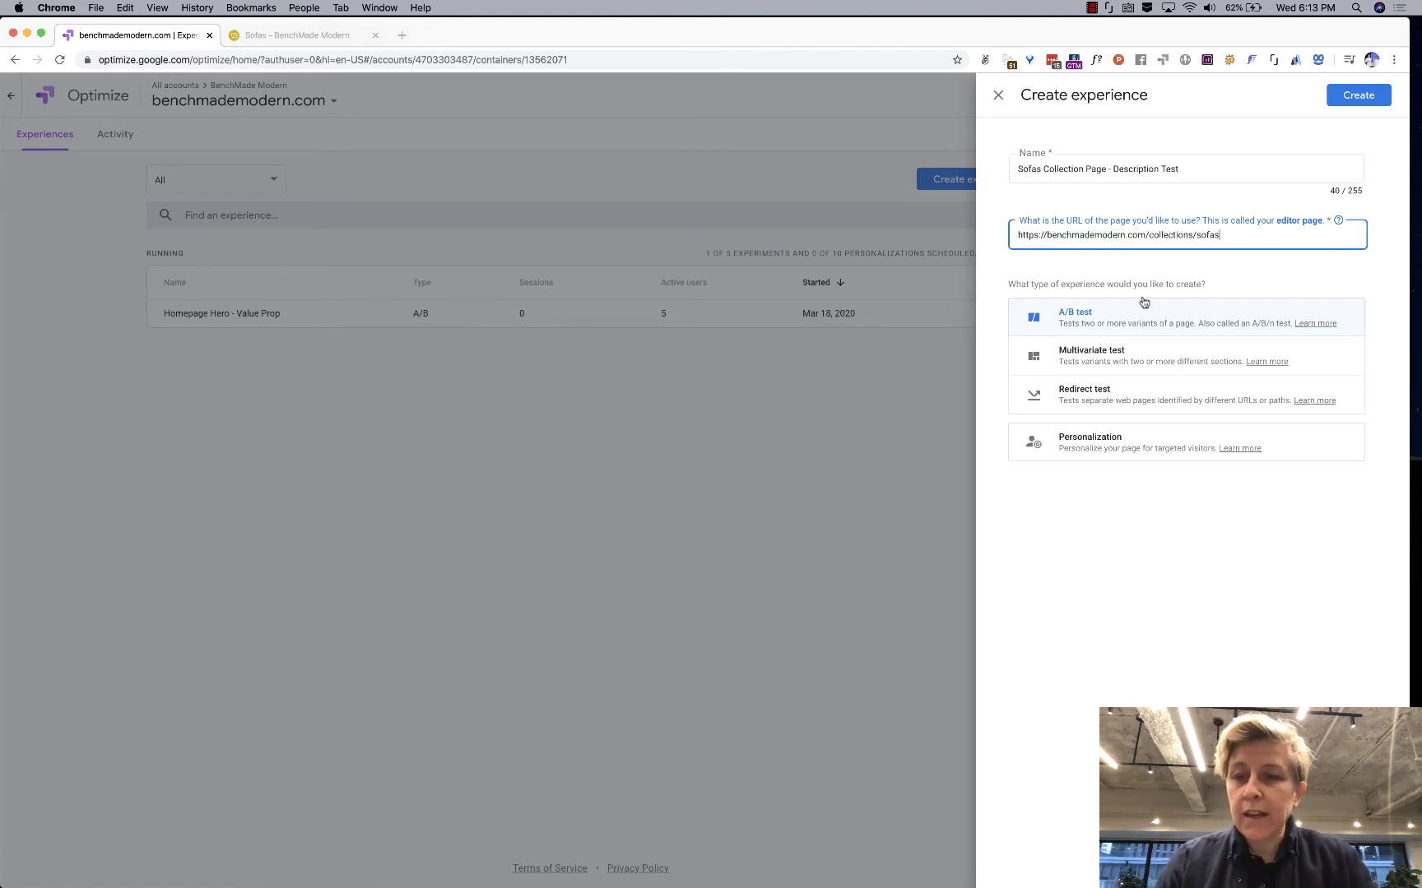
# Create the experience and save the description 'Testing if it helps to add a description of how users can customize their sofa.'
pyautogui.click(1355, 99)
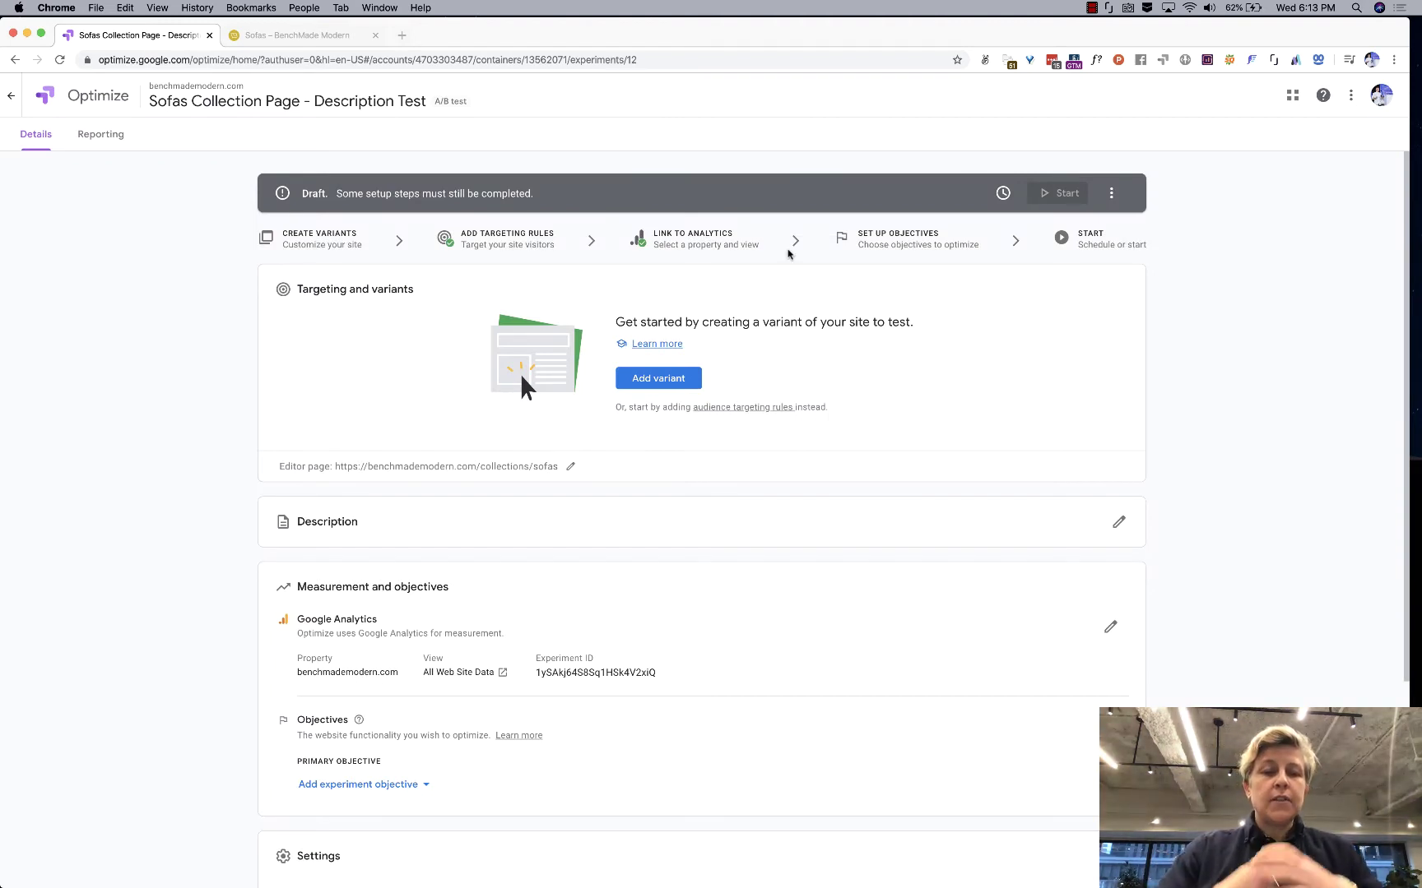
pyautogui.scroll(-1, 787, 254)
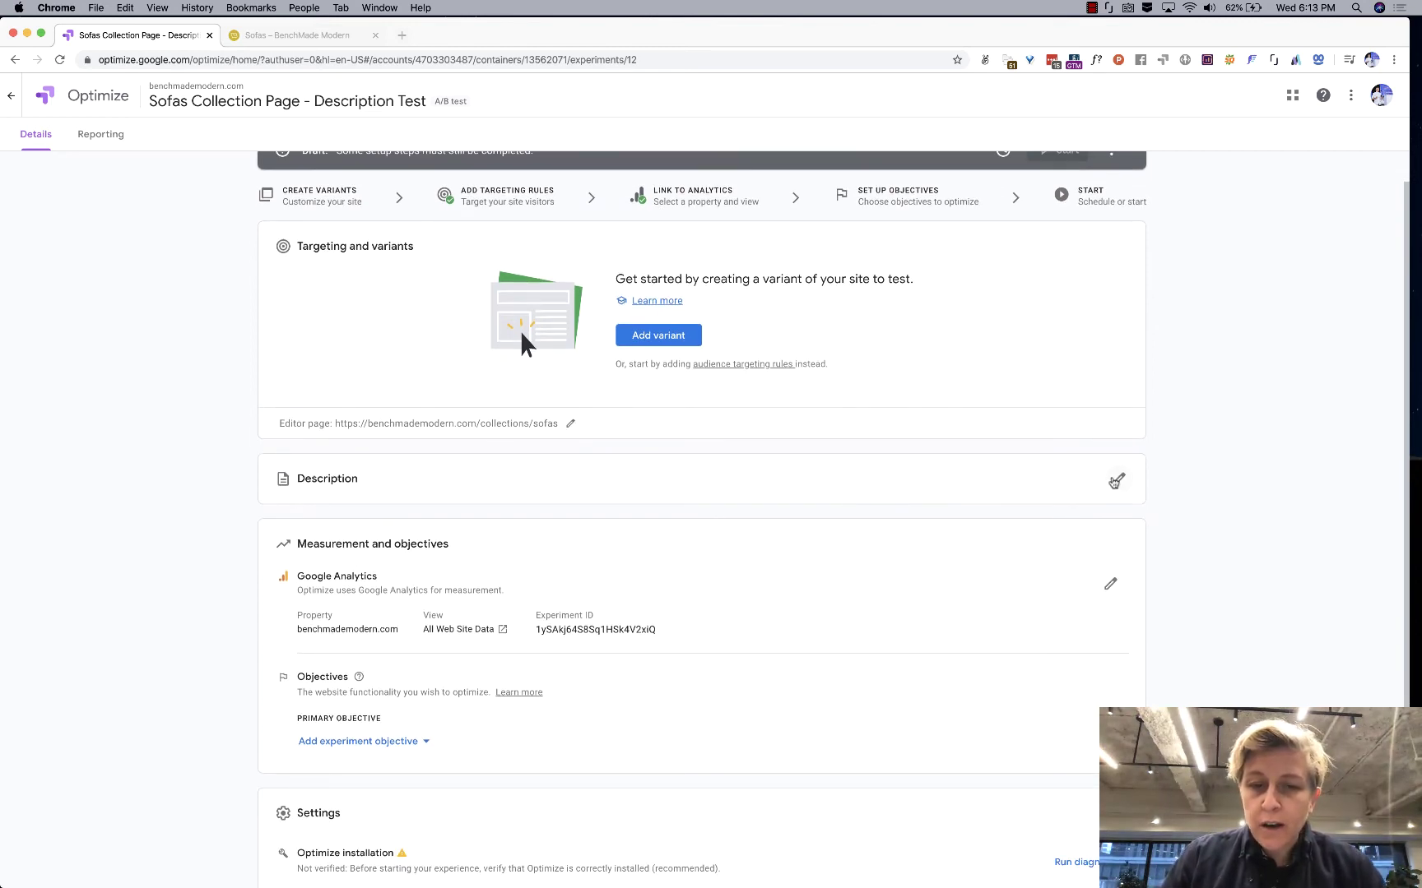
pyautogui.click(1116, 480)
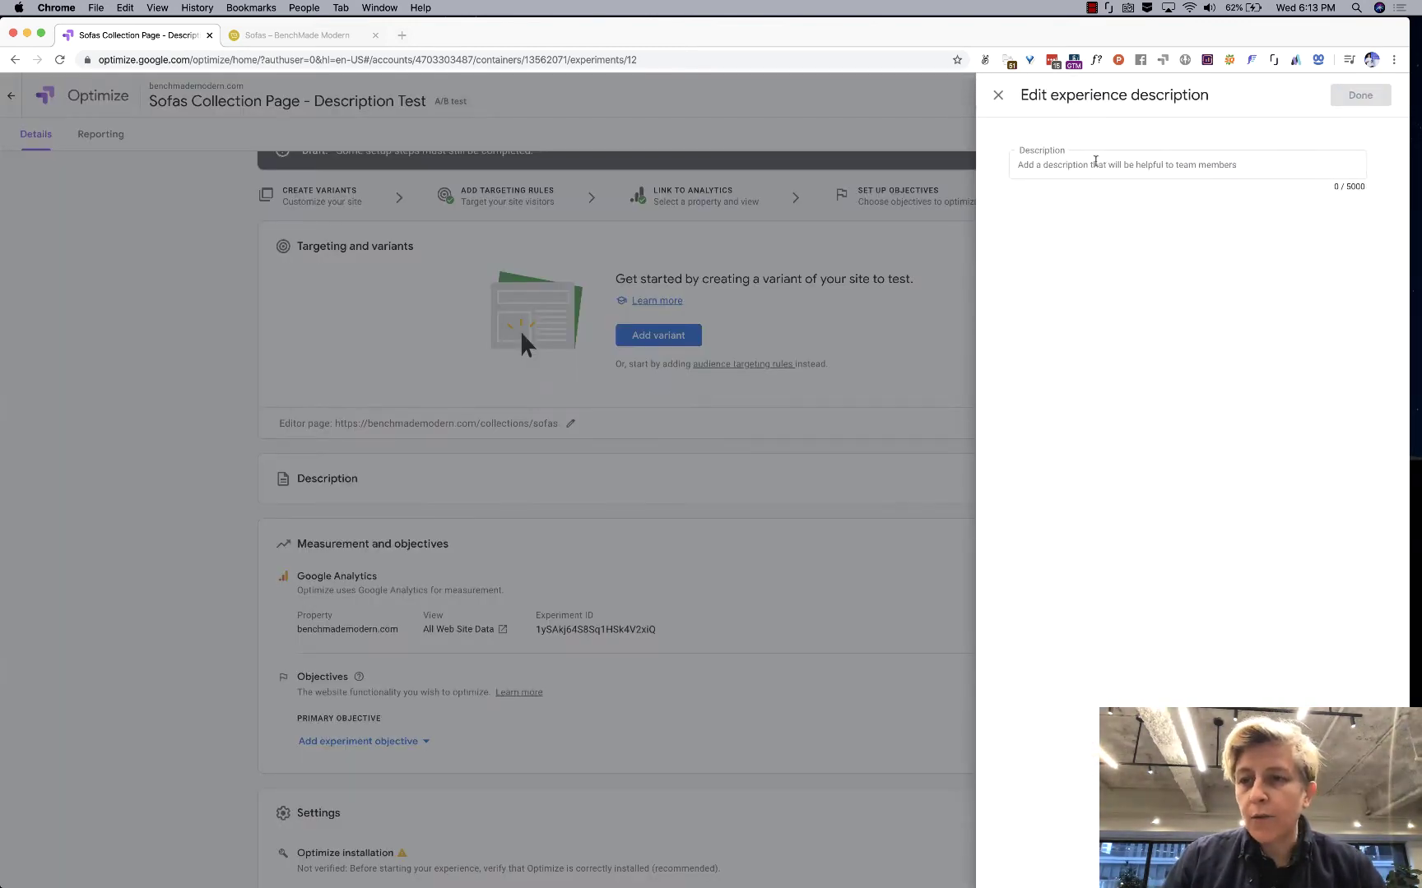
pyautogui.click(1029, 162)
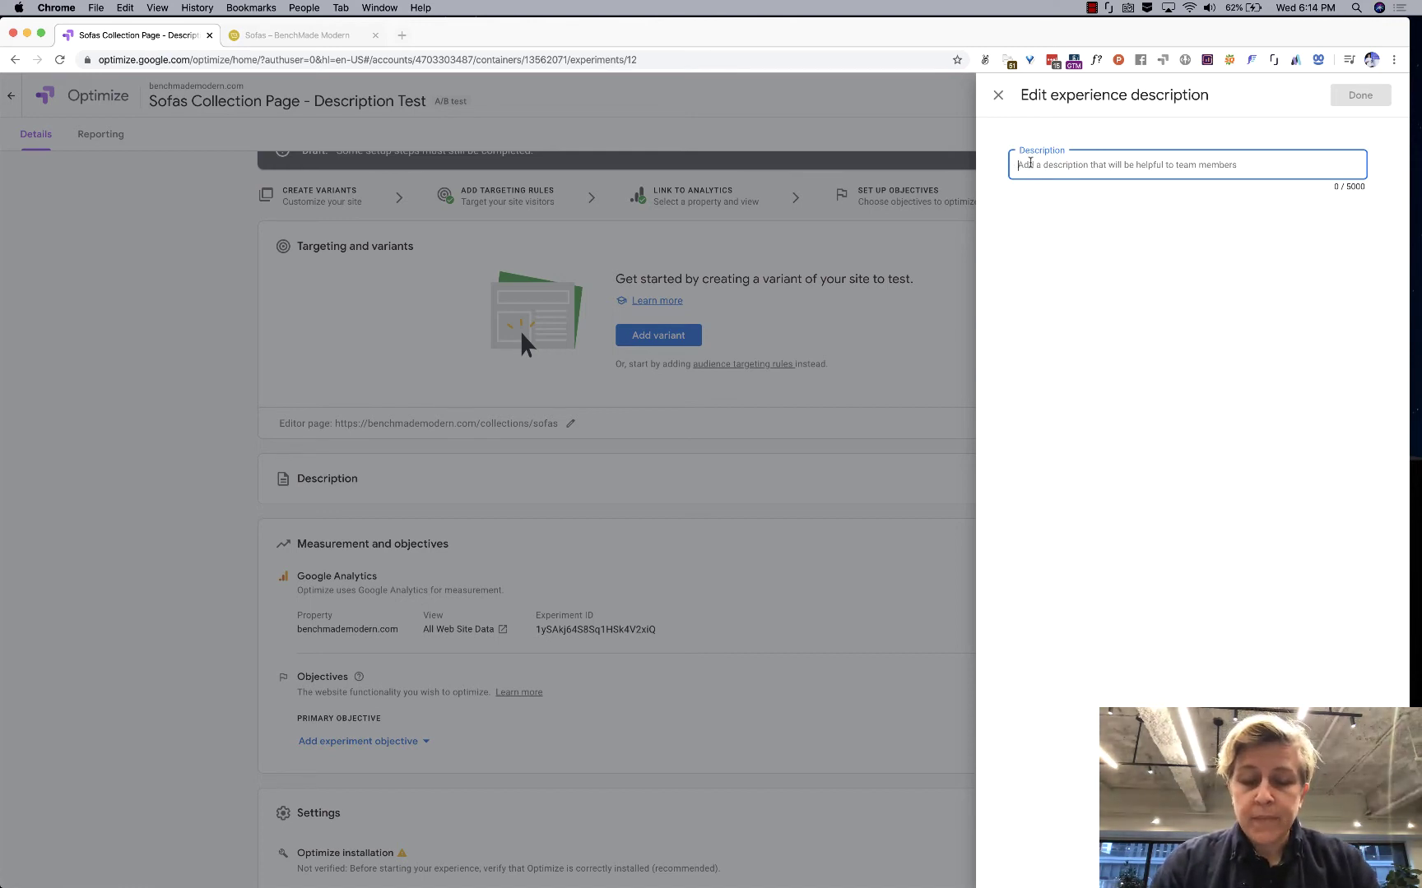
pyautogui.write('Testing whether or not it wi')
pyautogui.press('super+BackSpace')
pyautogui.write('Testing if i')
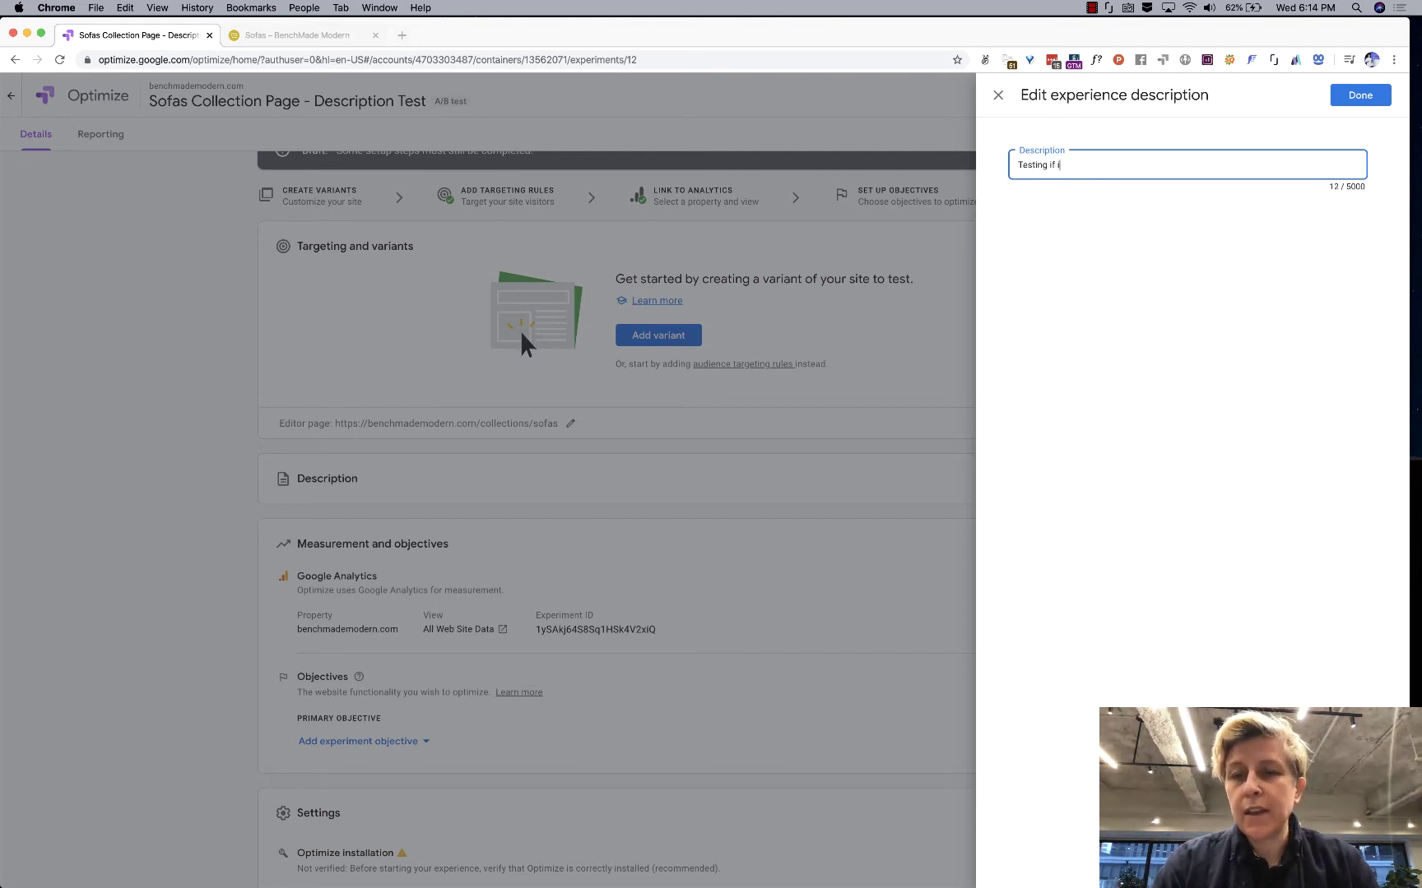
pyautogui.write('t helps to add a de')
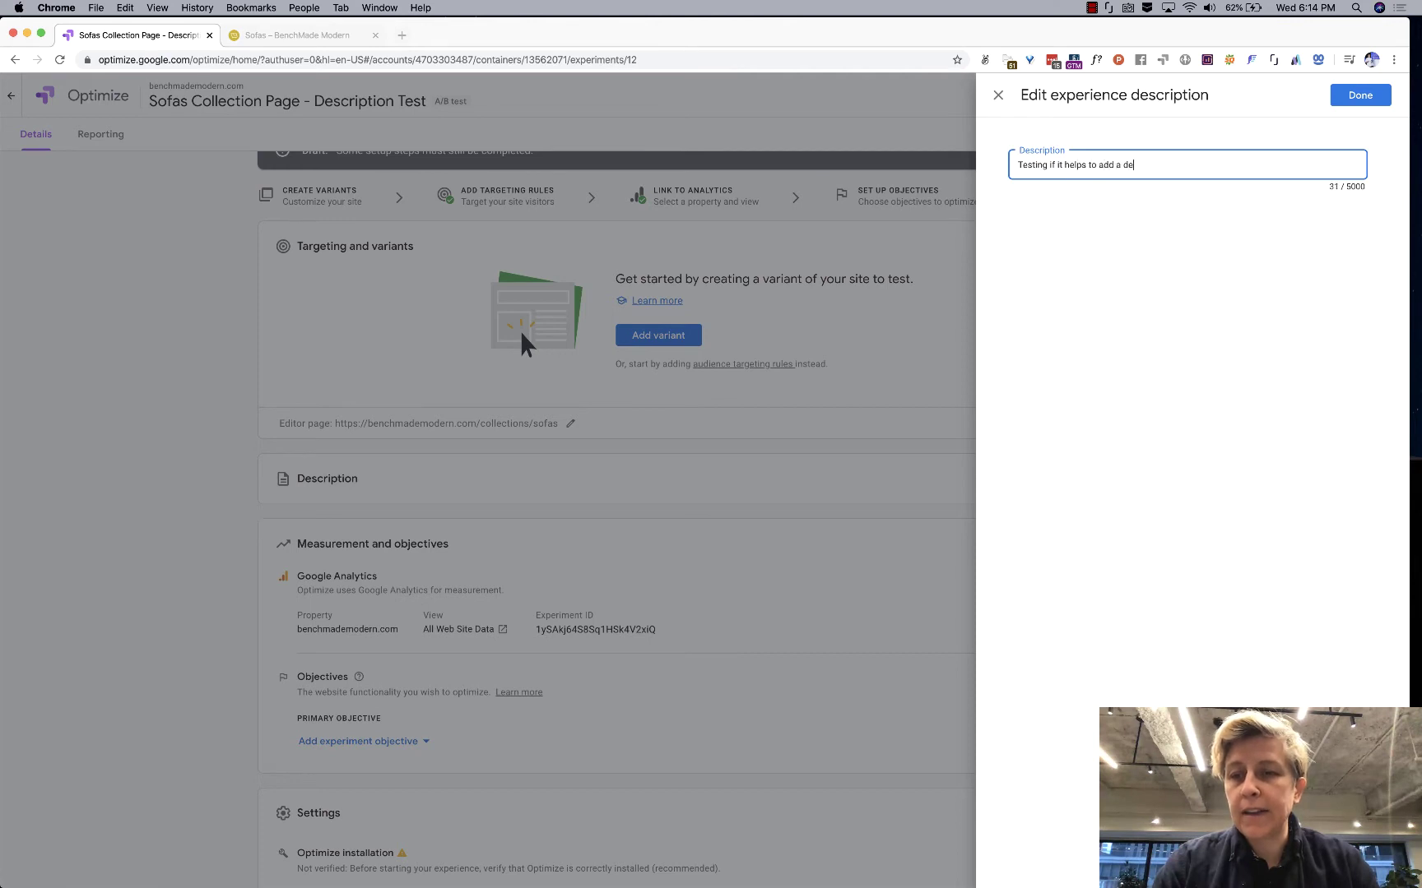
pyautogui.write('scription of how users can cu')
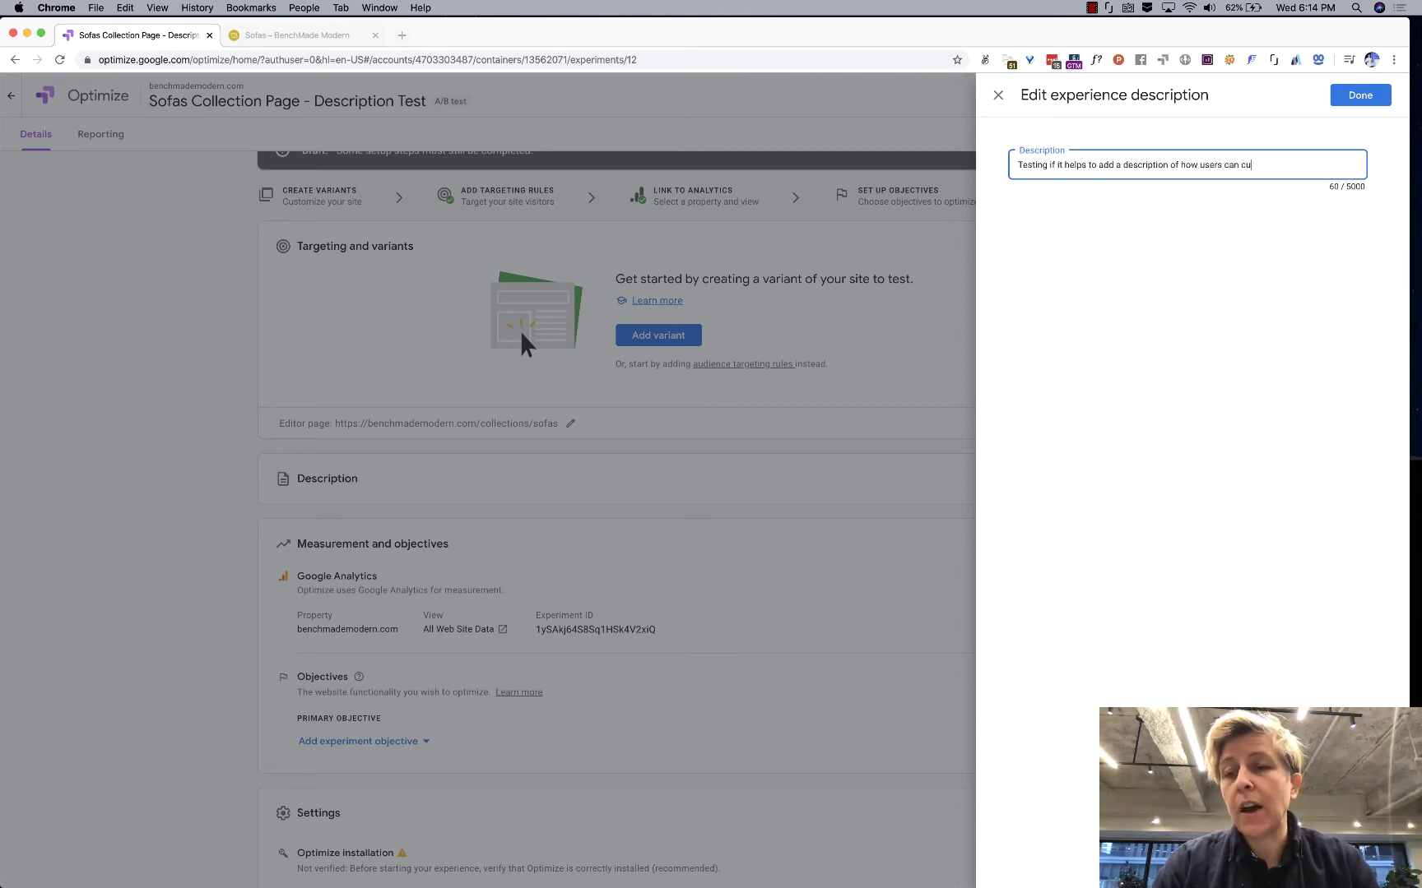
pyautogui.write('stomize their sofa')
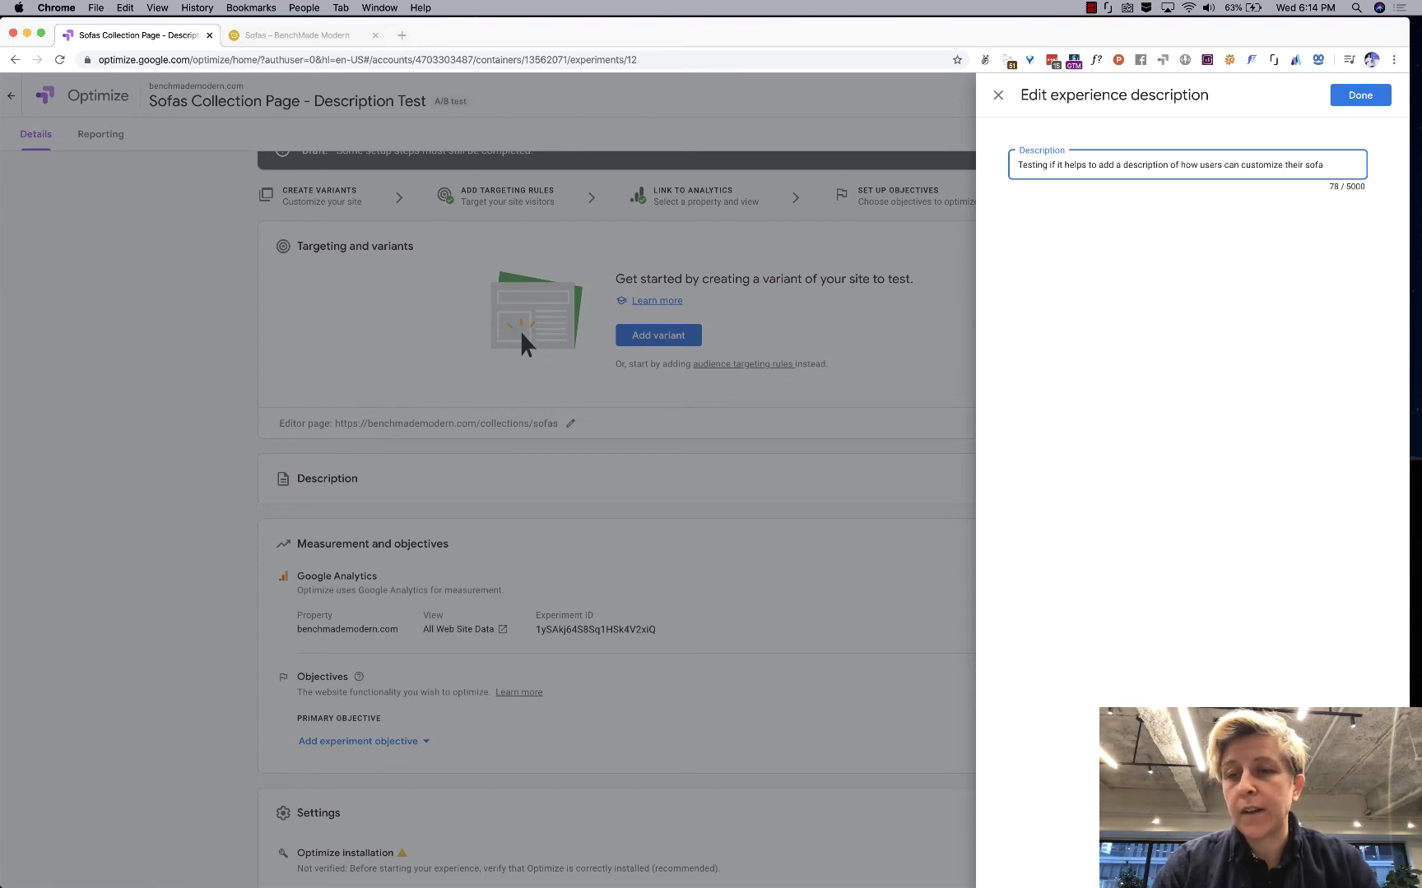
pyautogui.write('.')
pyautogui.click(1360, 96)
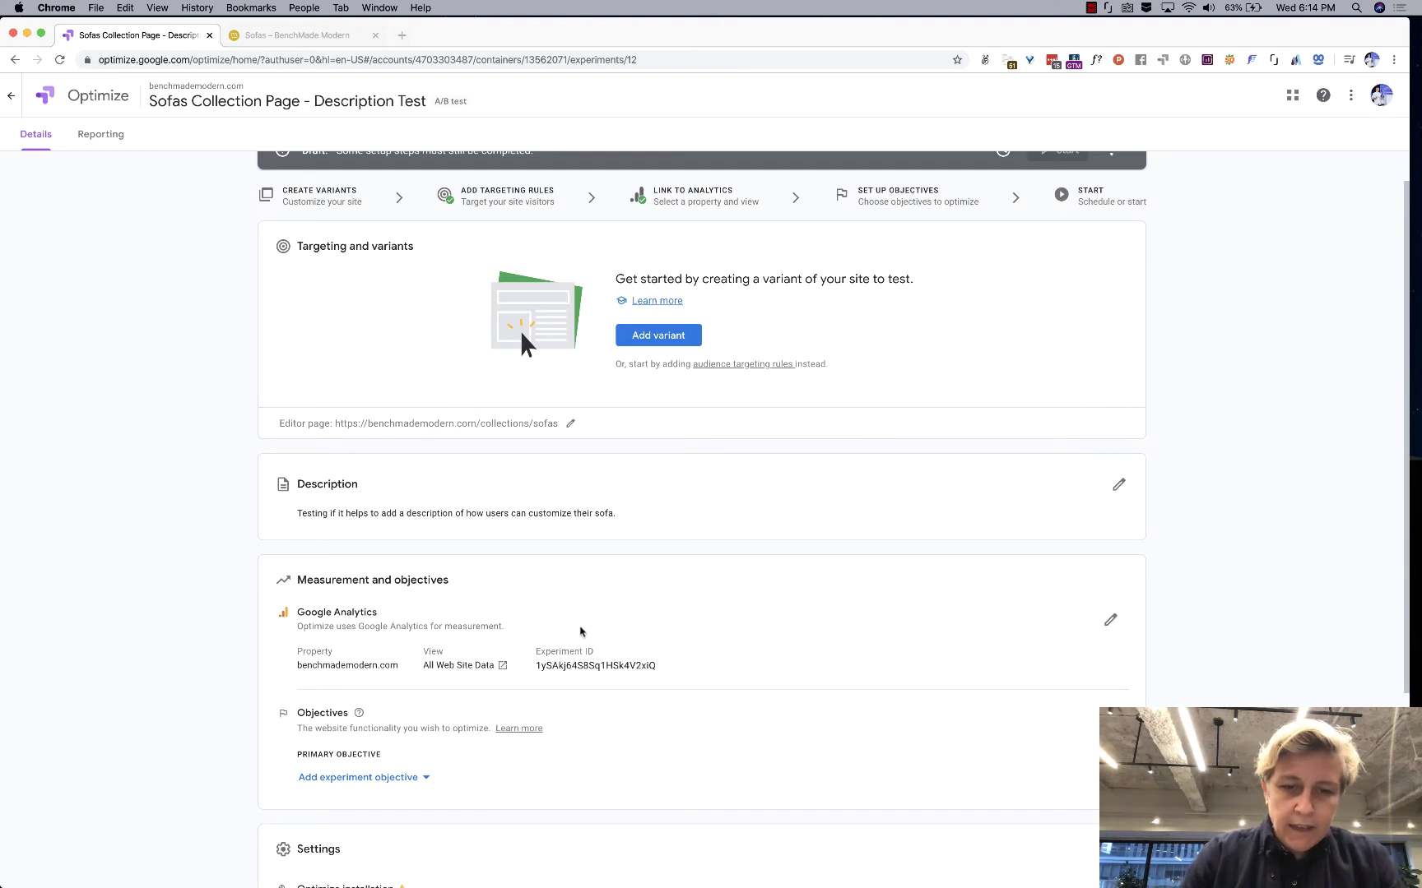
# Add a custom objective that counts Pageviews, with the page matched by Regex
pyautogui.scroll(-4, 542, 621)
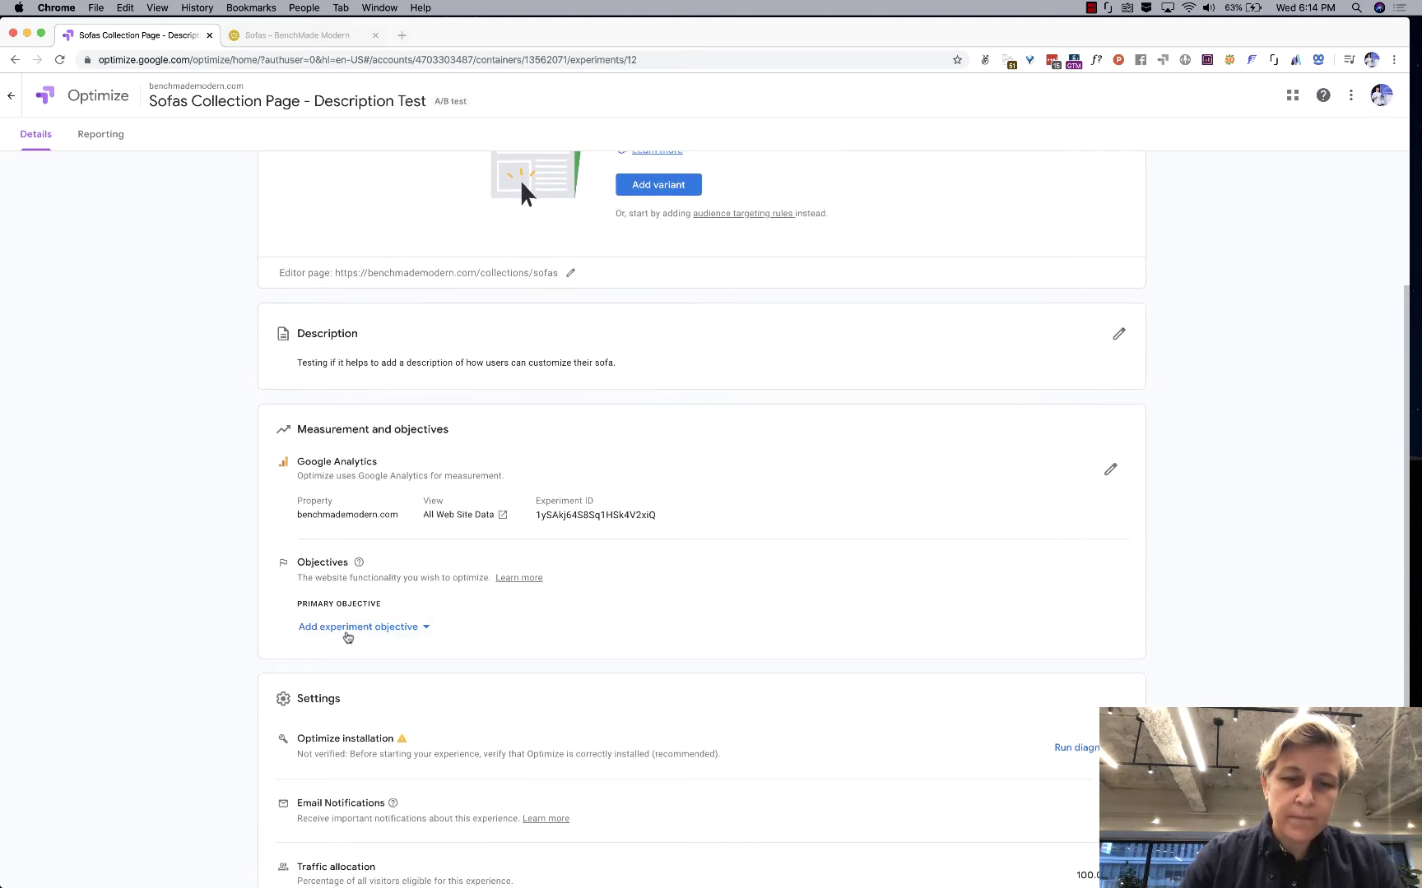
pyautogui.click(346, 633)
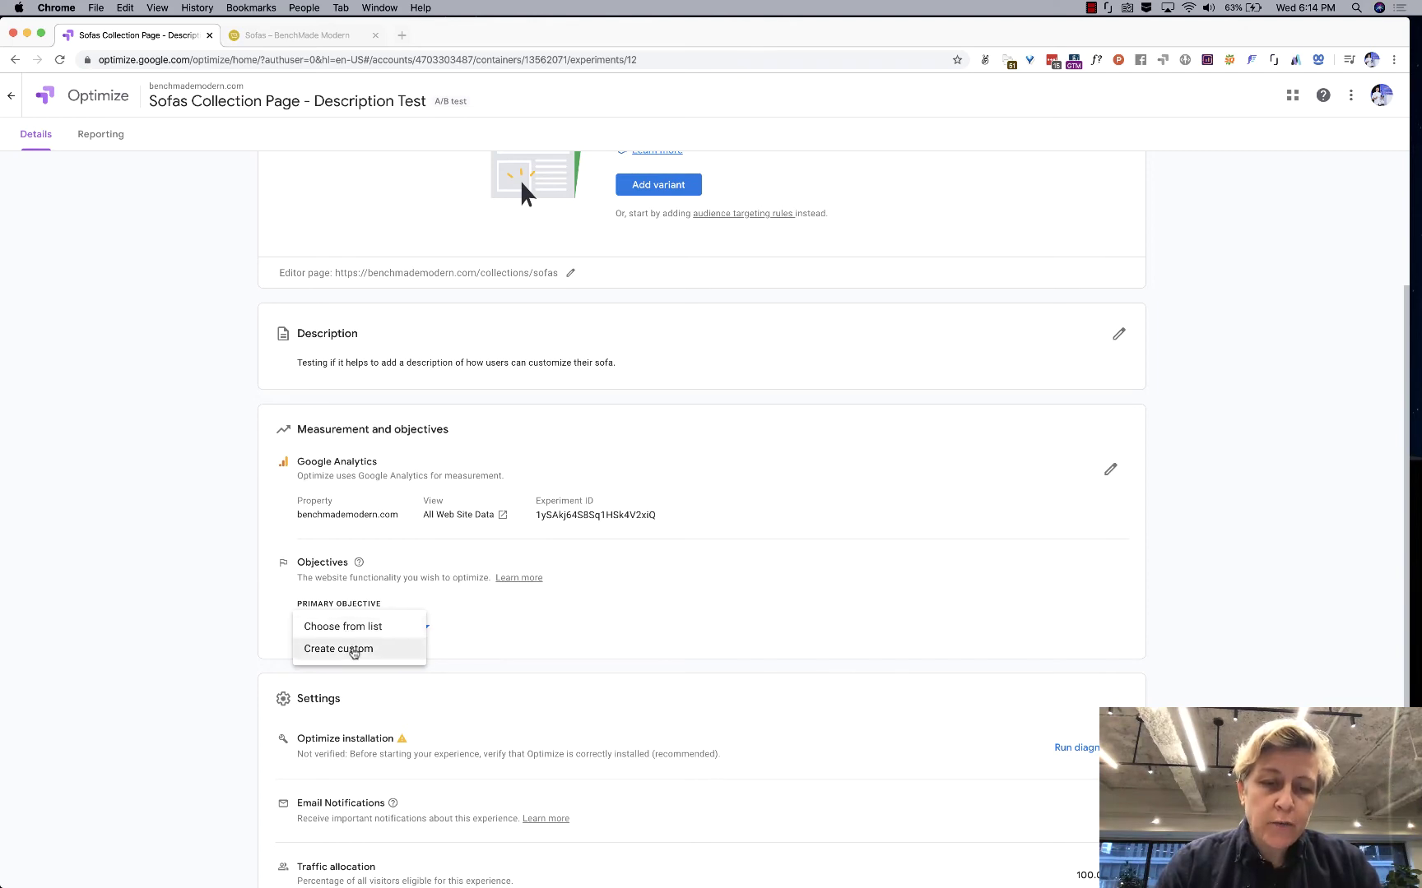
pyautogui.click(353, 650)
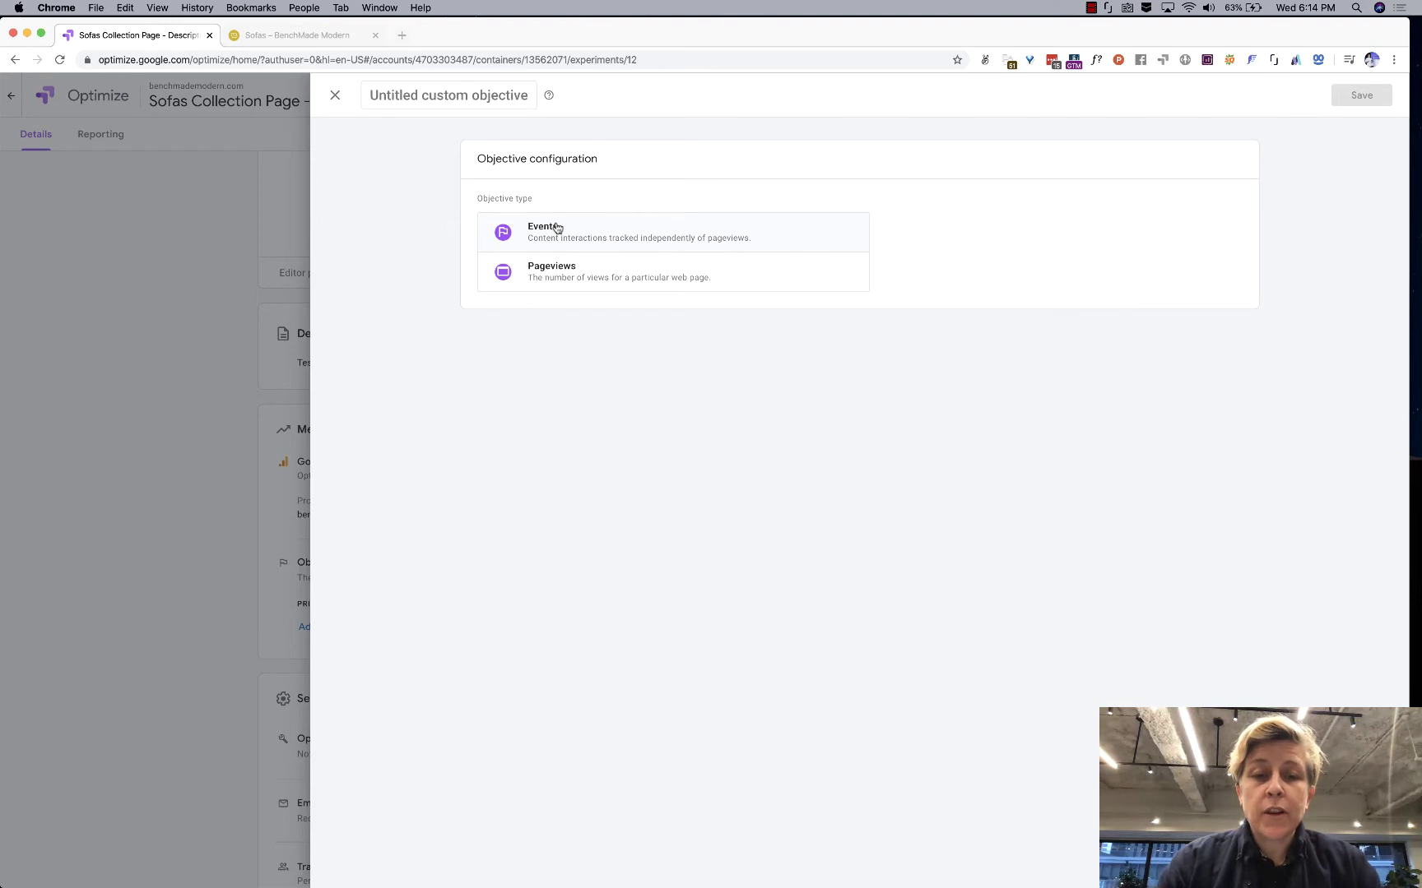
pyautogui.click(556, 228)
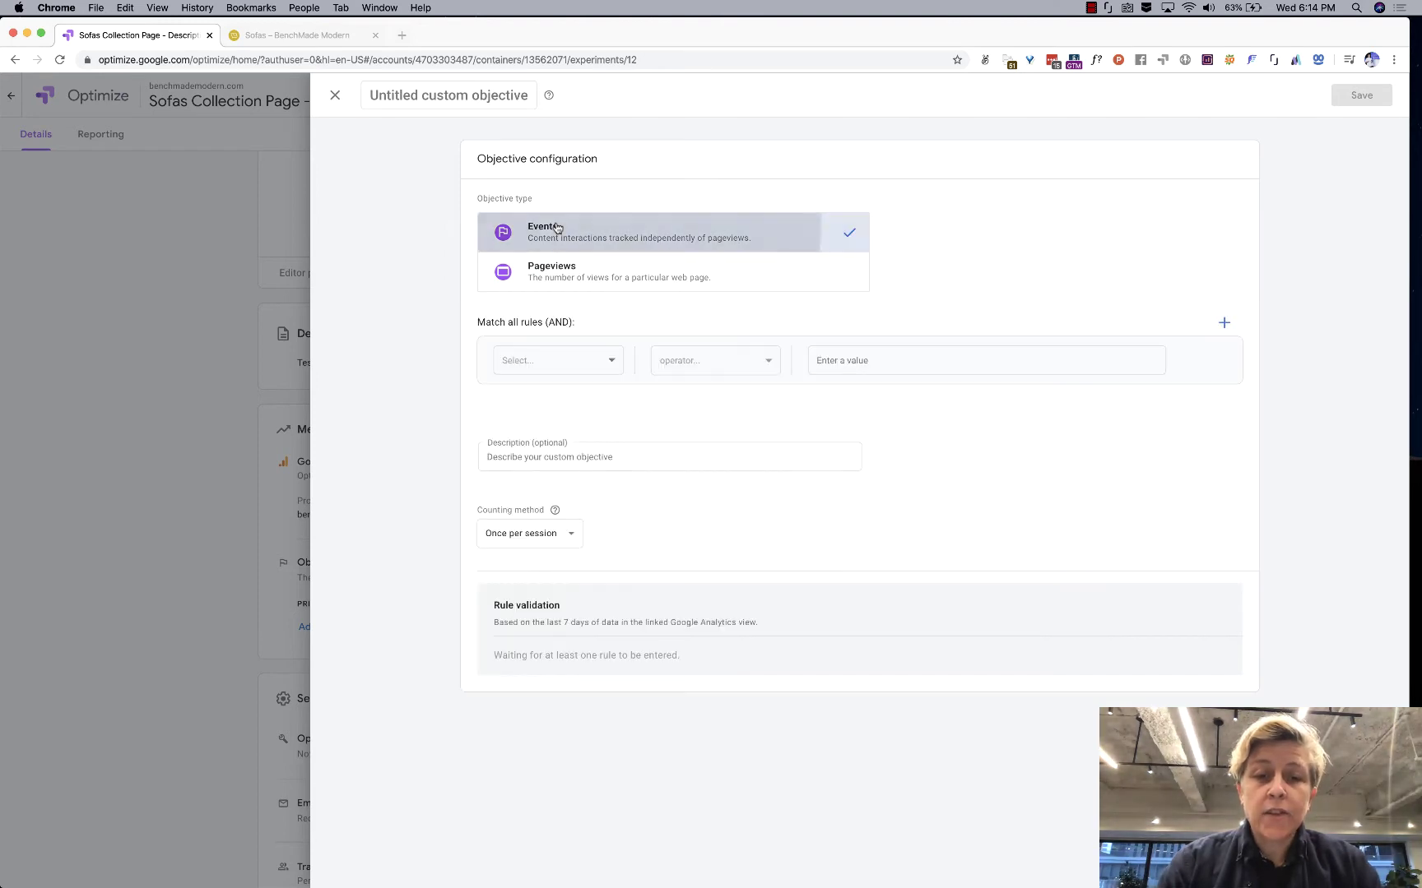
pyautogui.click(556, 367)
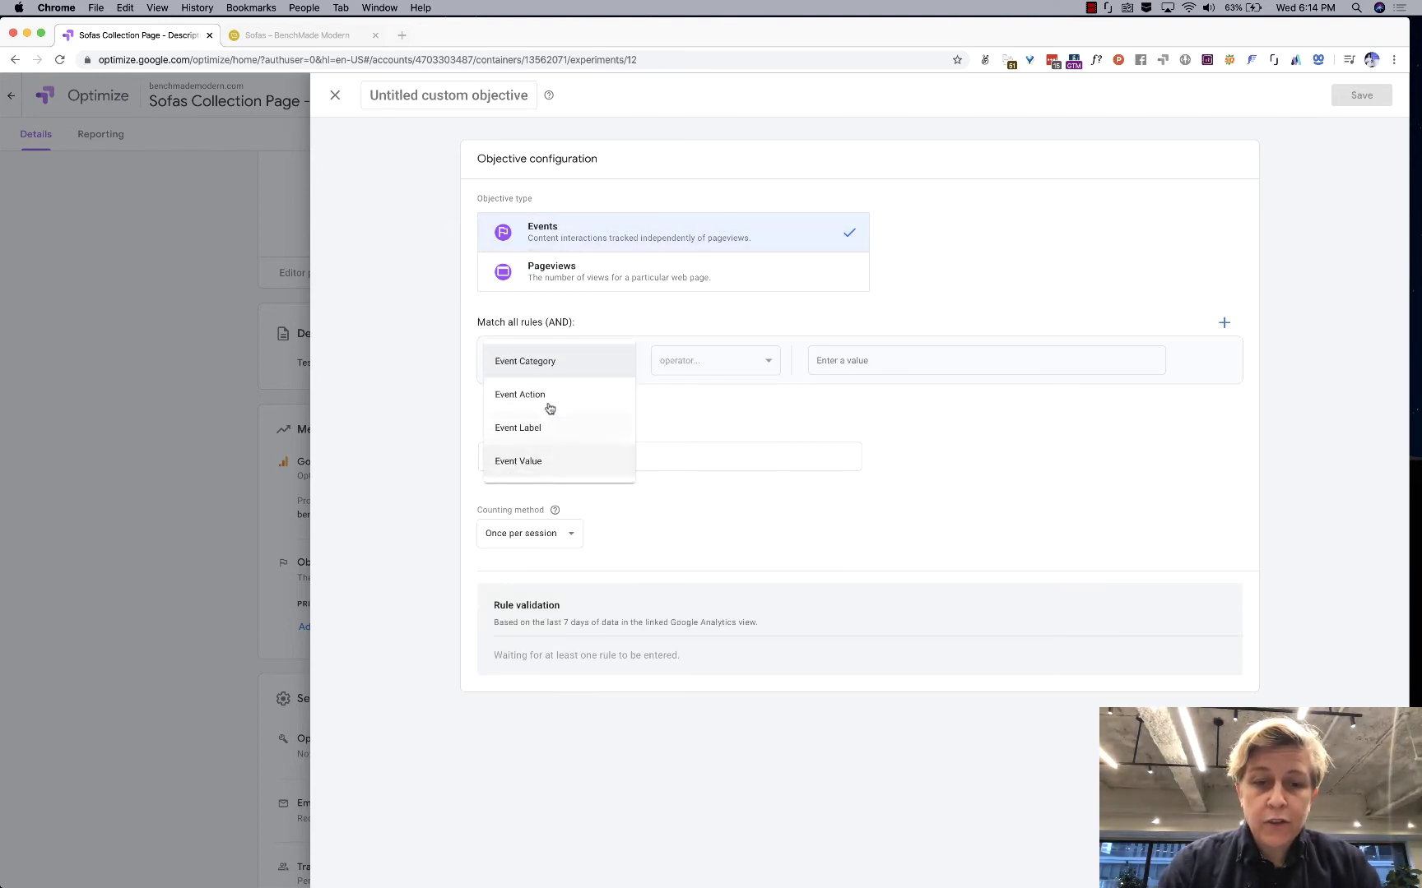
pyautogui.click(397, 501)
pyautogui.click(556, 270)
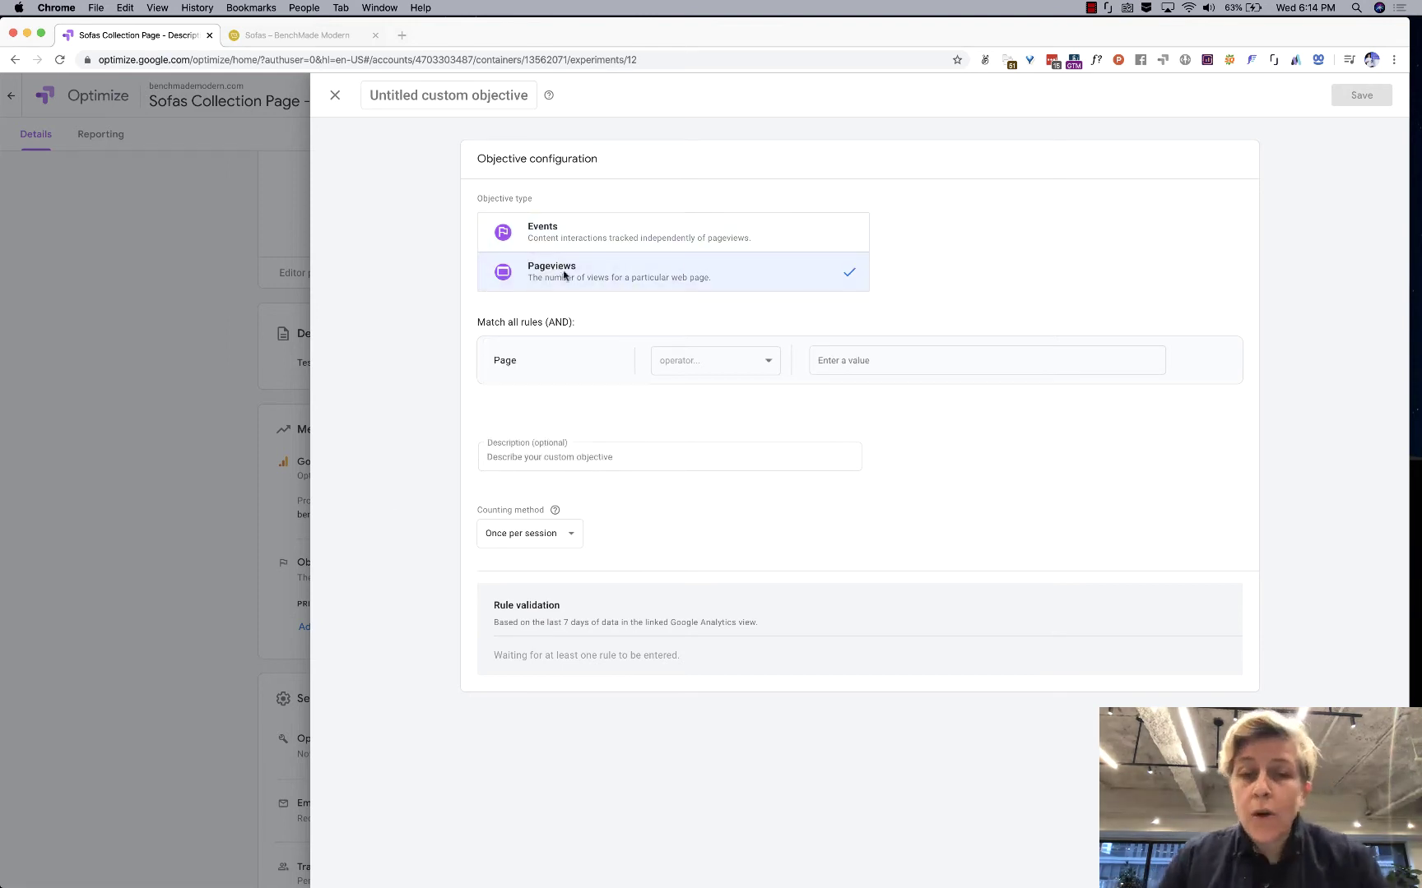
pyautogui.click(699, 361)
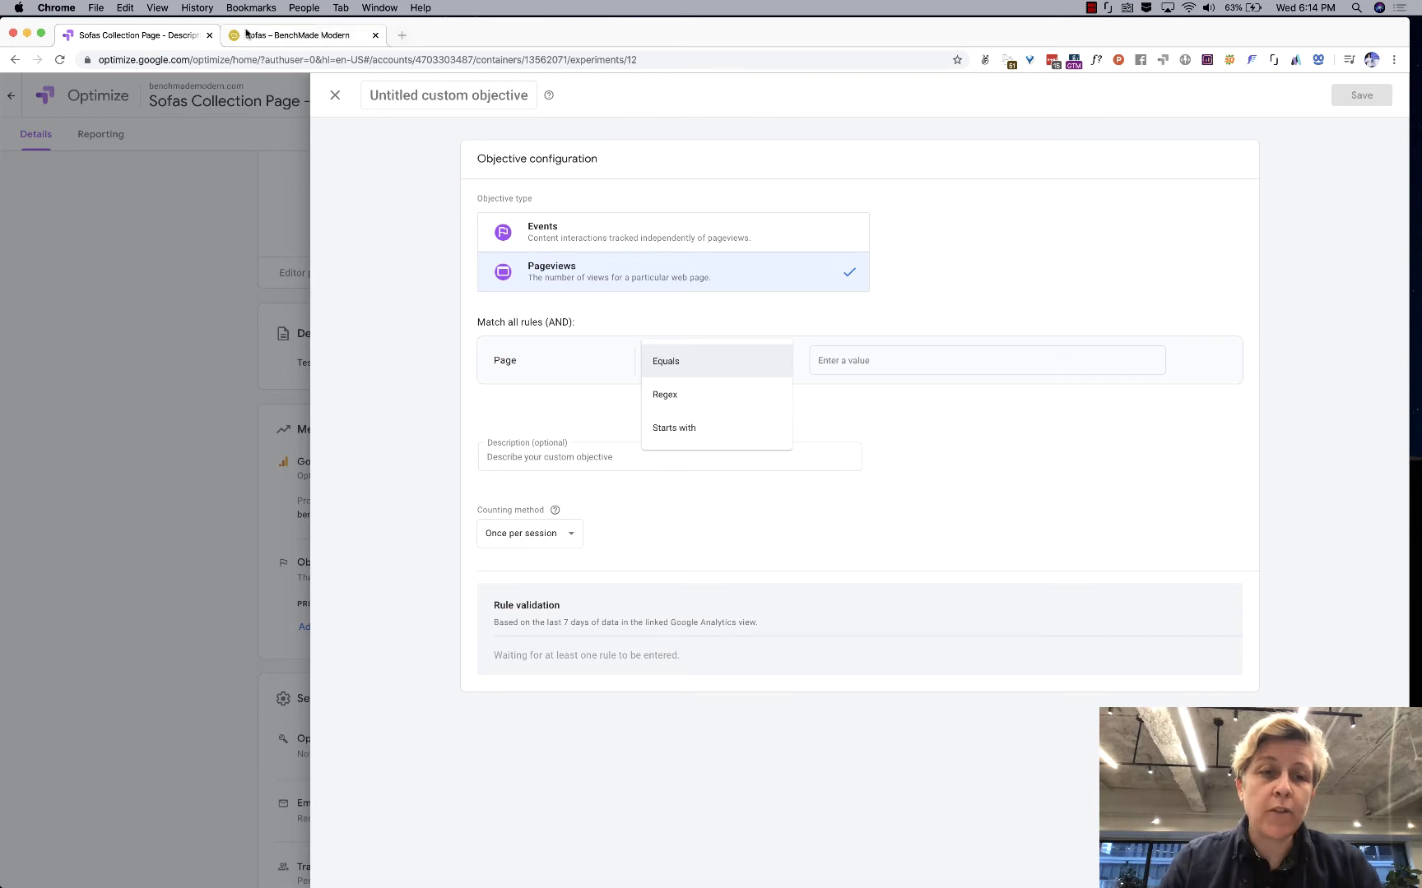
pyautogui.click(245, 33)
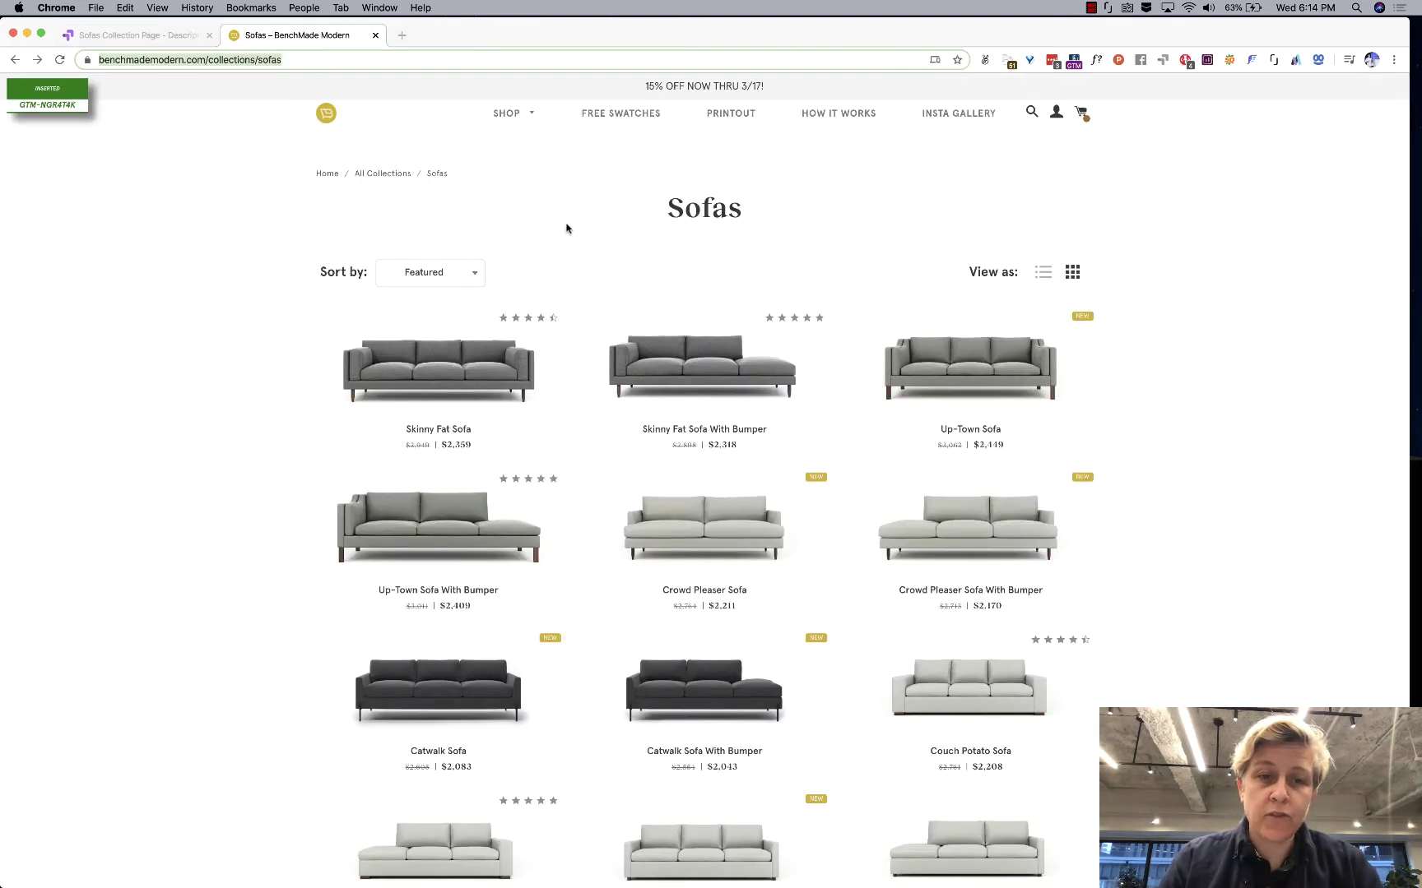
pyautogui.click(402, 383)
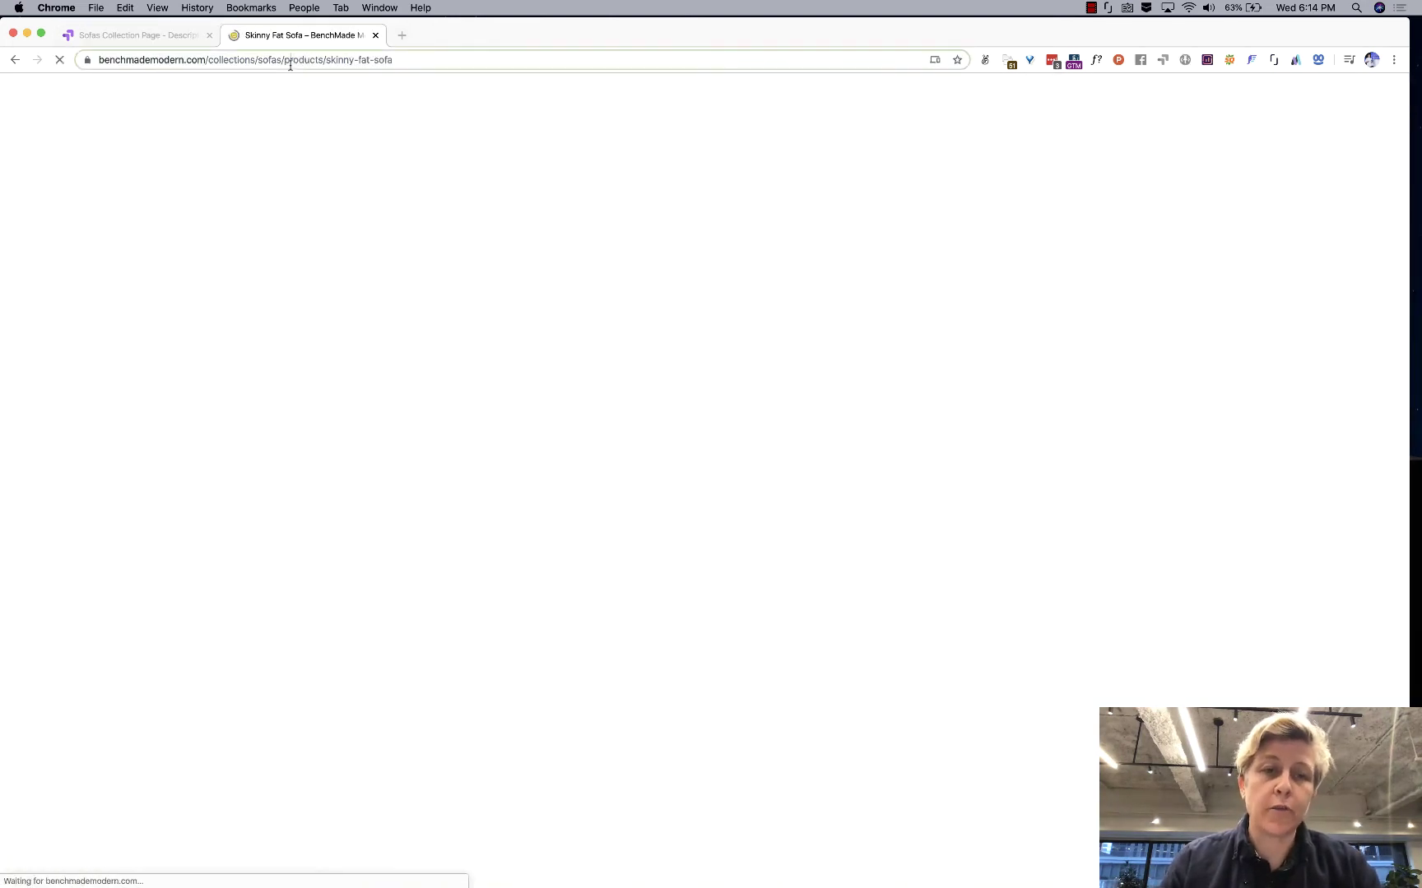
pyautogui.click(156, 40)
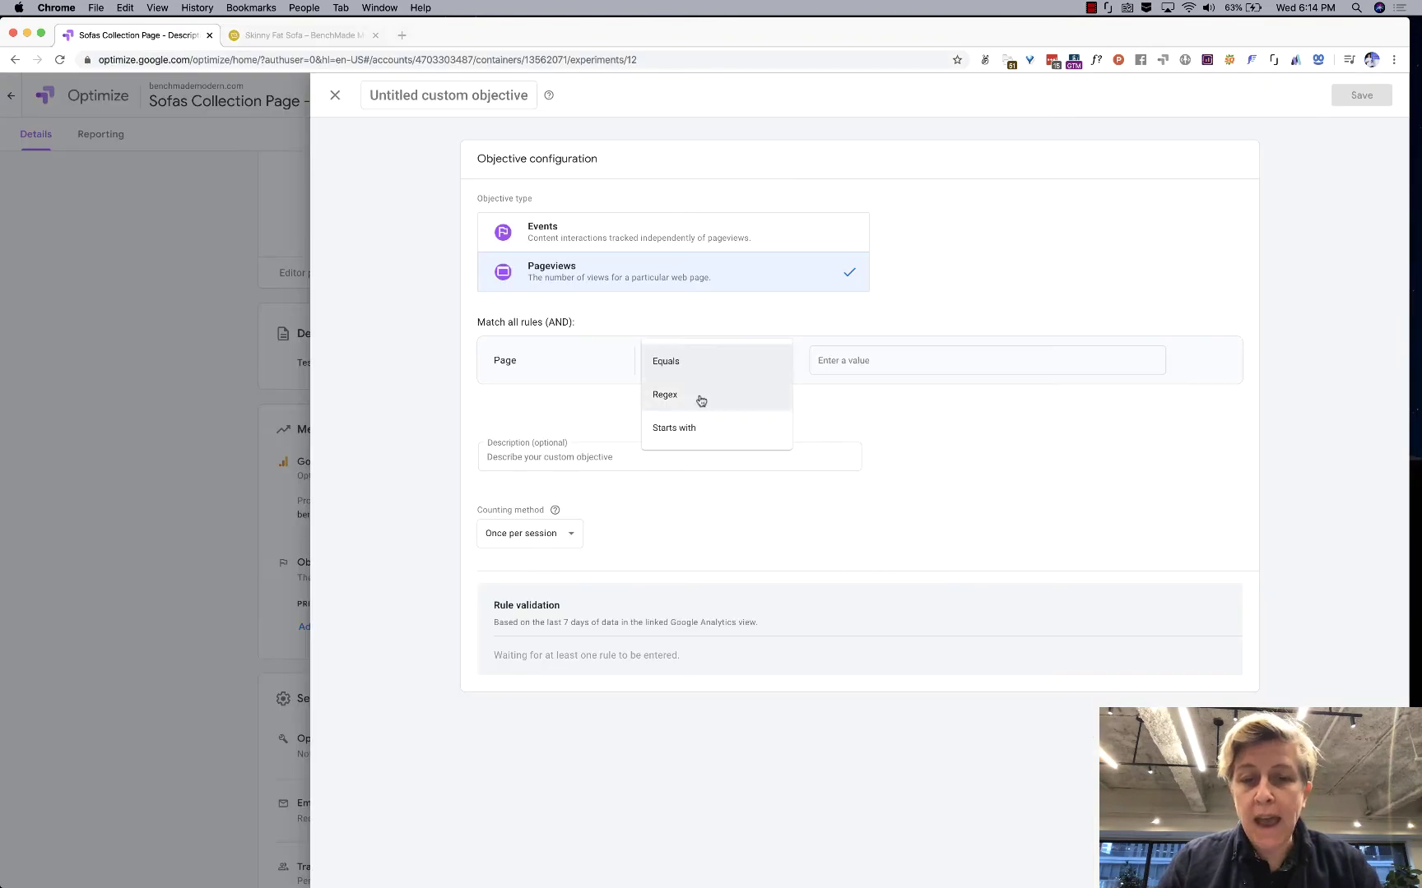
pyautogui.click(701, 402)
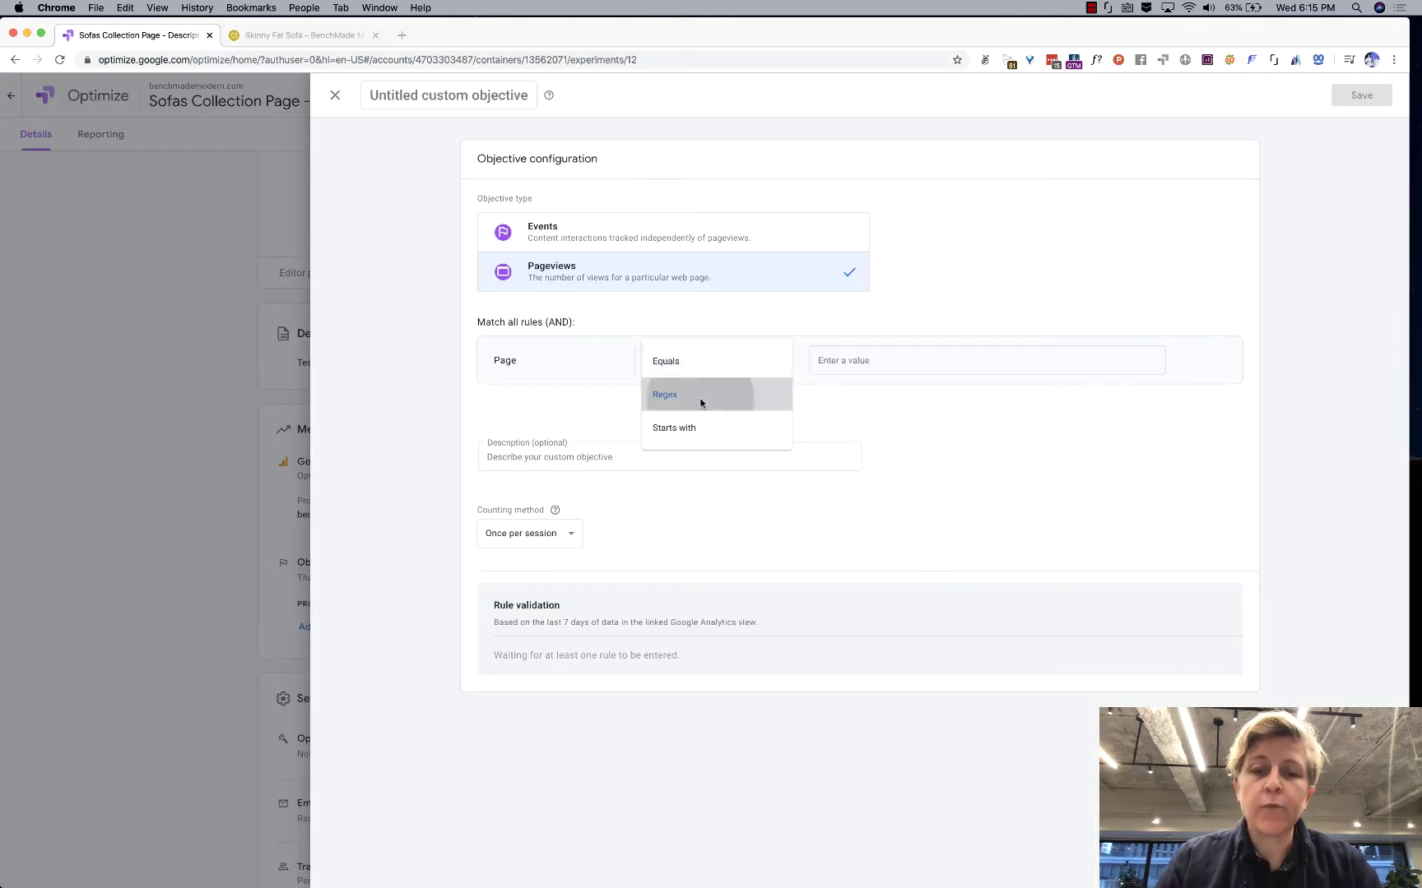
# Paste the Skinny Fat Sofa product path as the rule value, escape its slashes, and replace the product name with (.*)
pyautogui.click(859, 360)
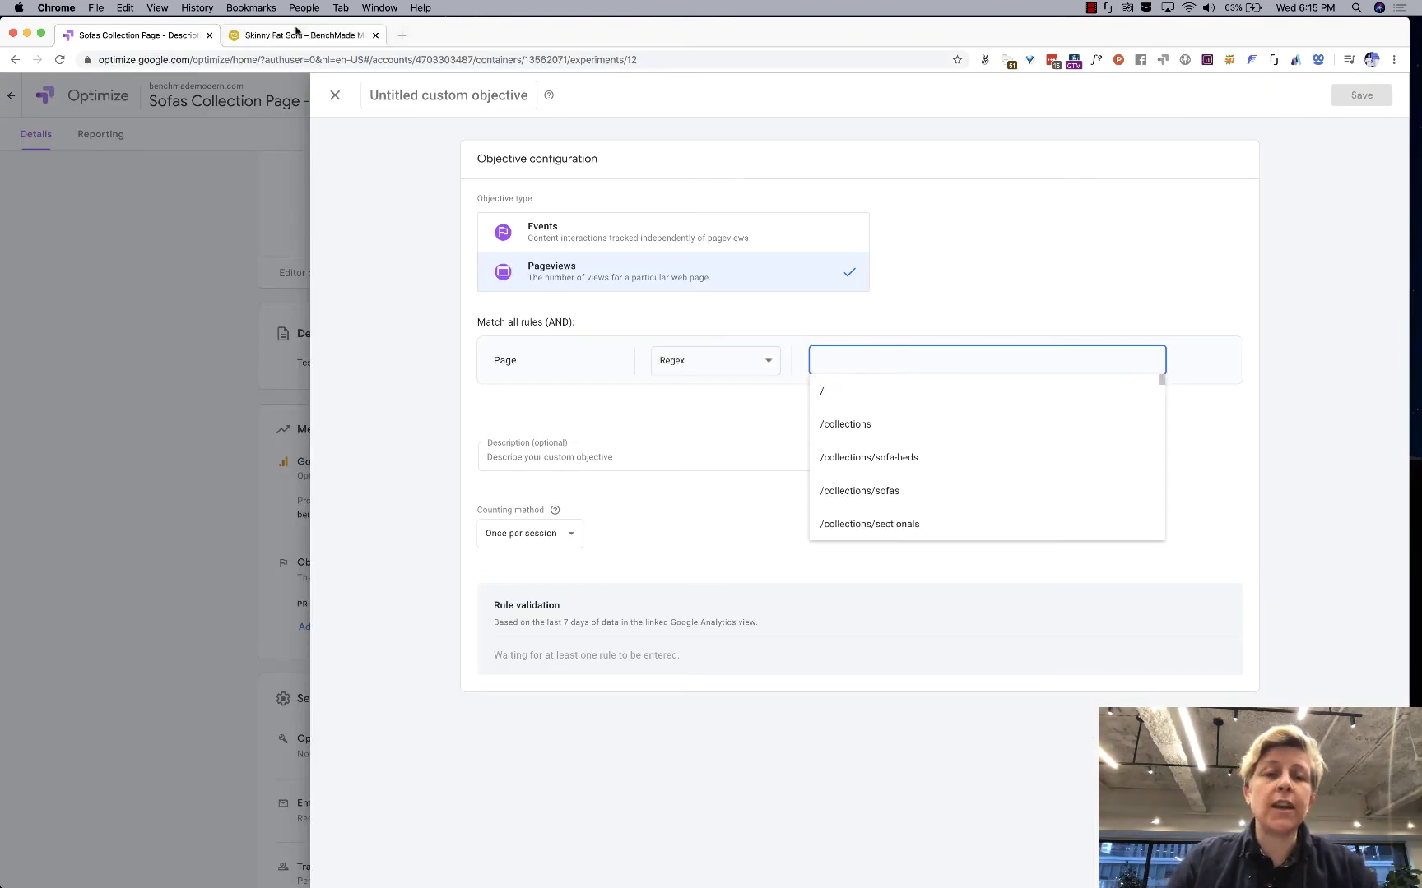
pyautogui.click(306, 35)
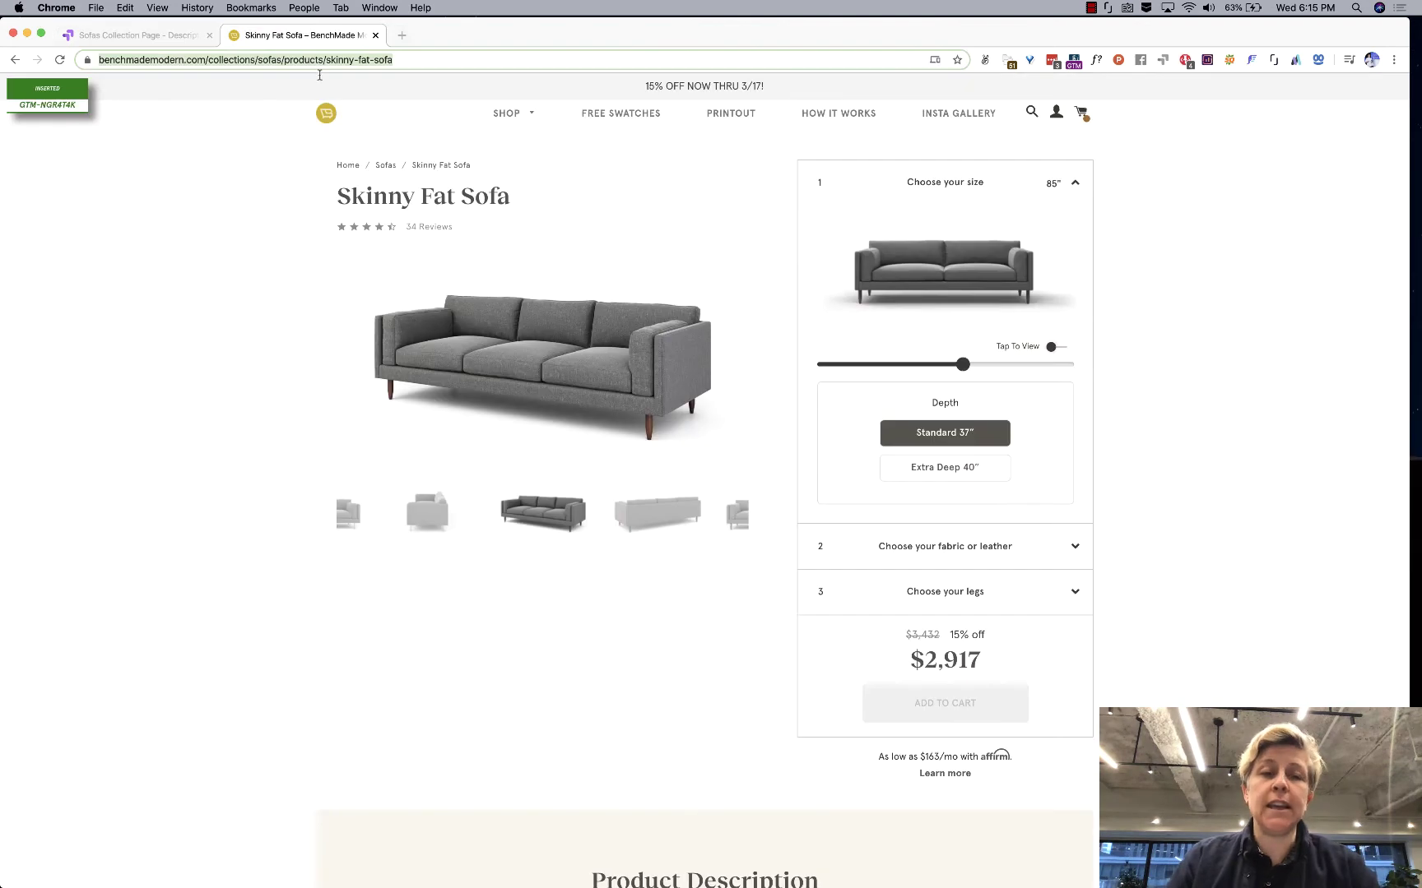
pyautogui.click(159, 62)
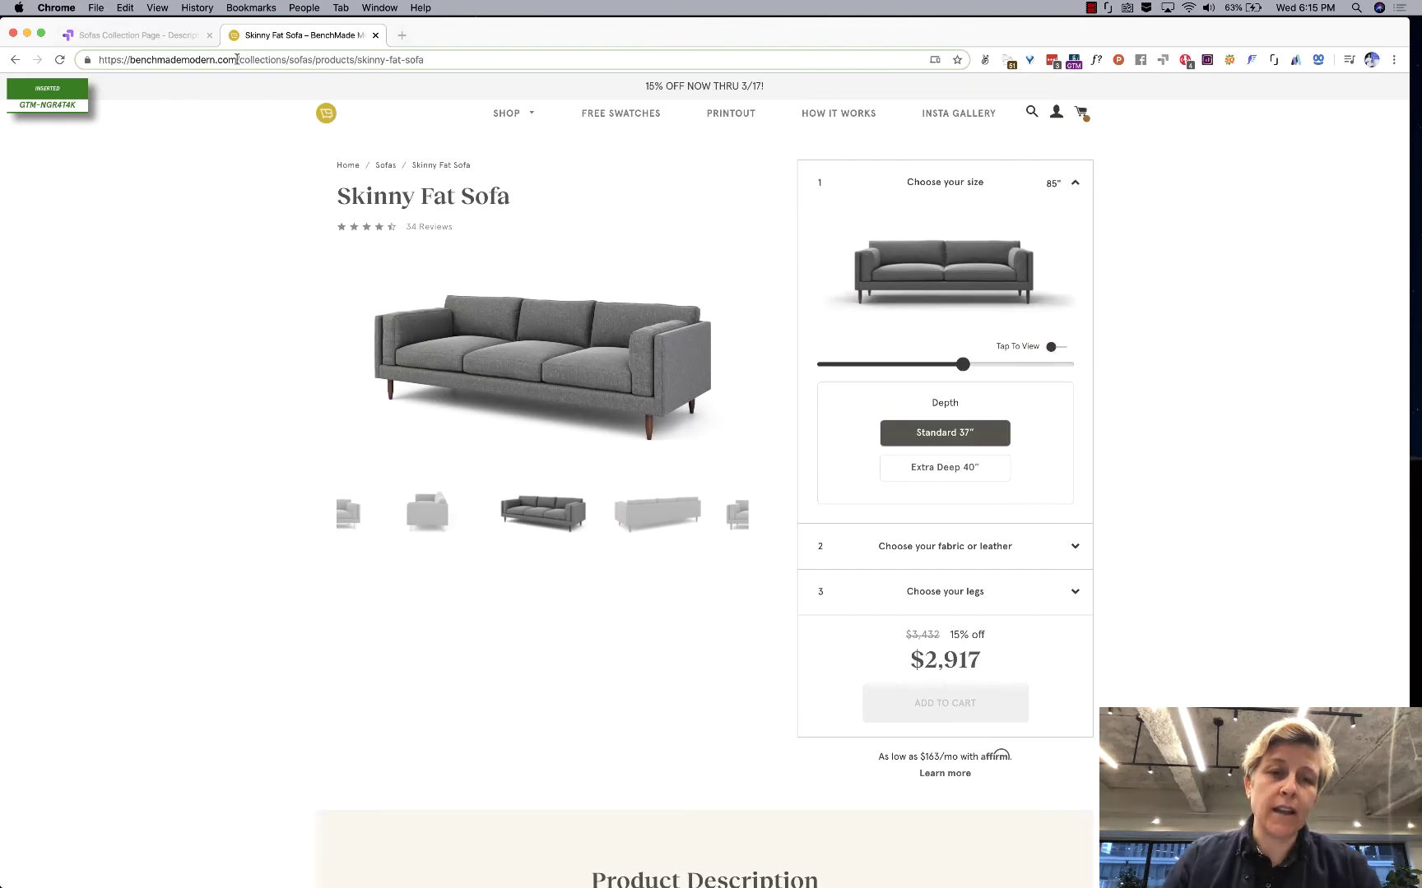
pyautogui.moveTo(237, 59); pyautogui.dragTo(473, 58)
pyautogui.press('super+c')
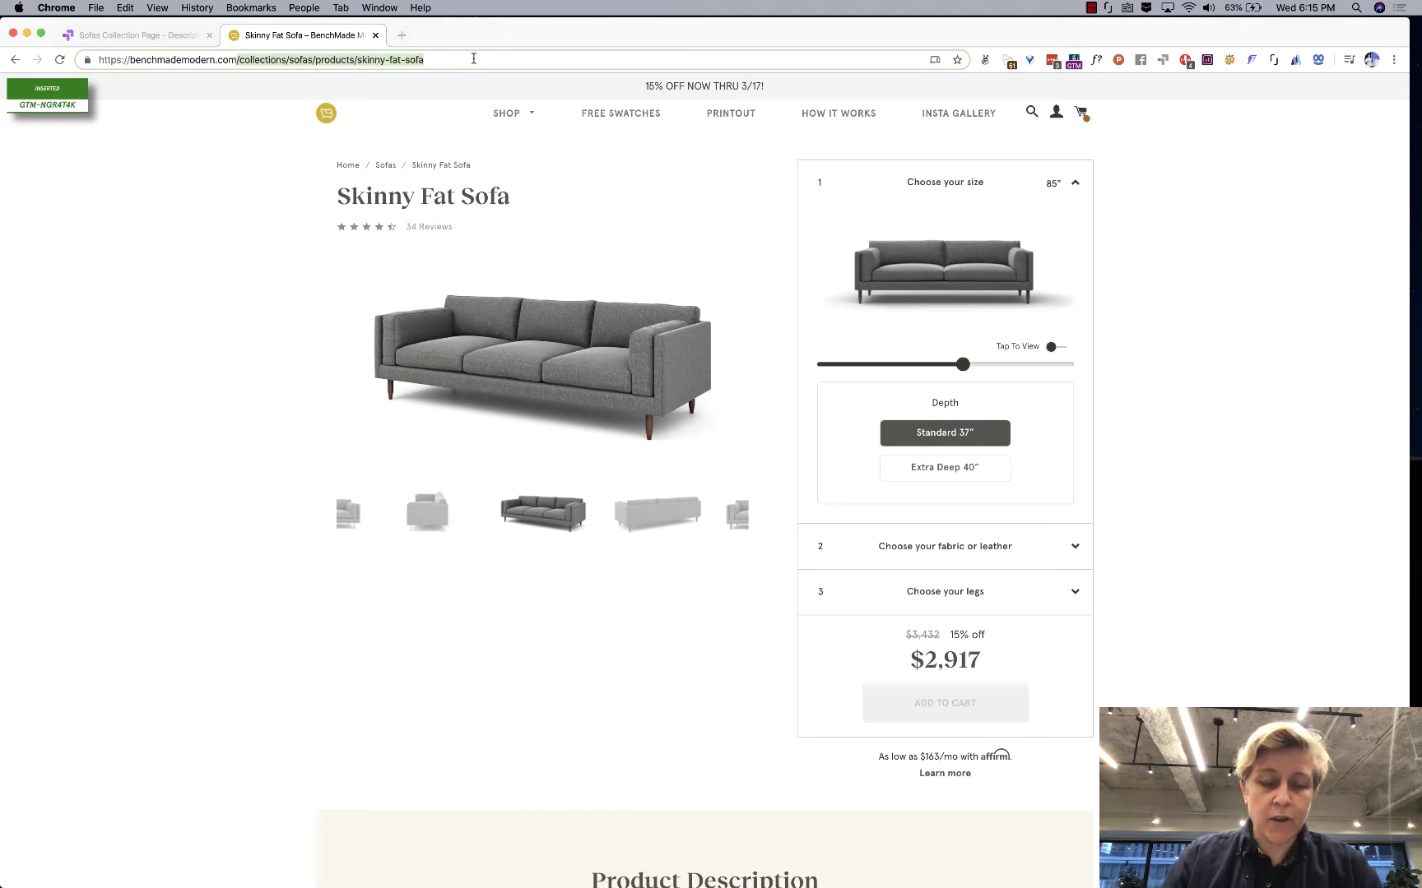
pyautogui.click(138, 35)
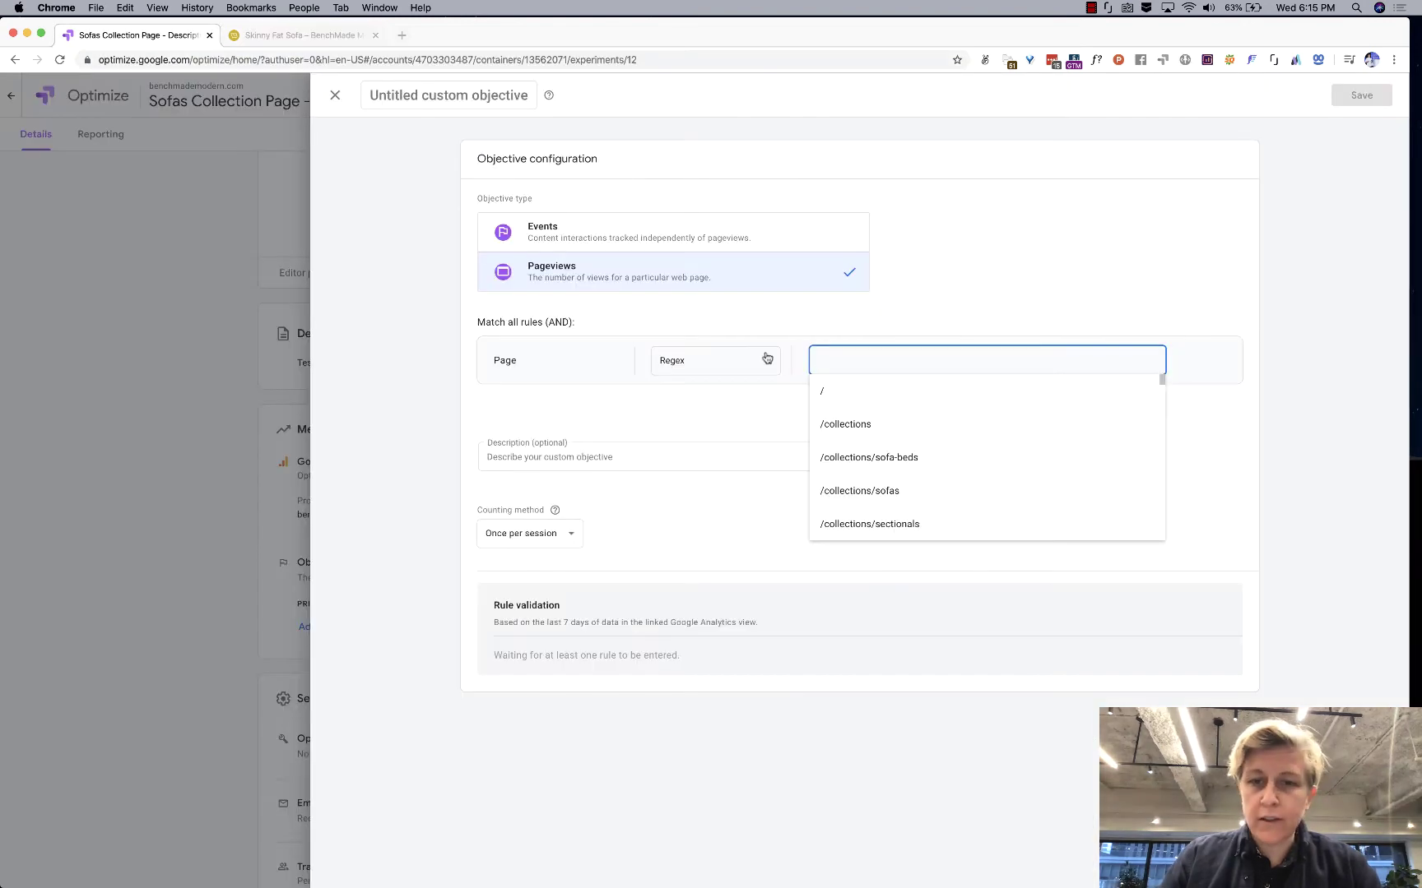
pyautogui.press('super+v')
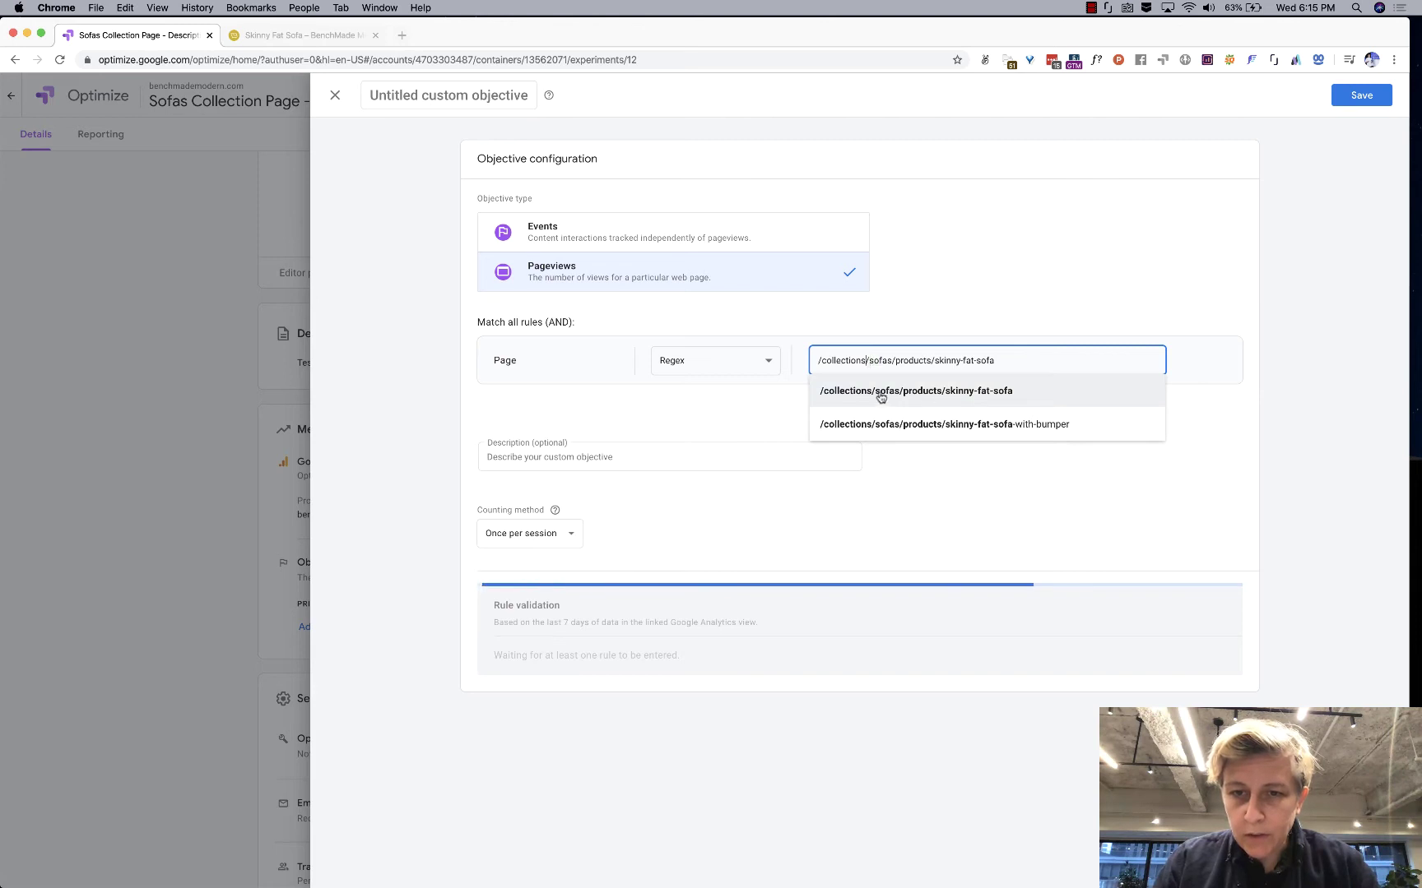
pyautogui.click(819, 360)
pyautogui.write('\\')
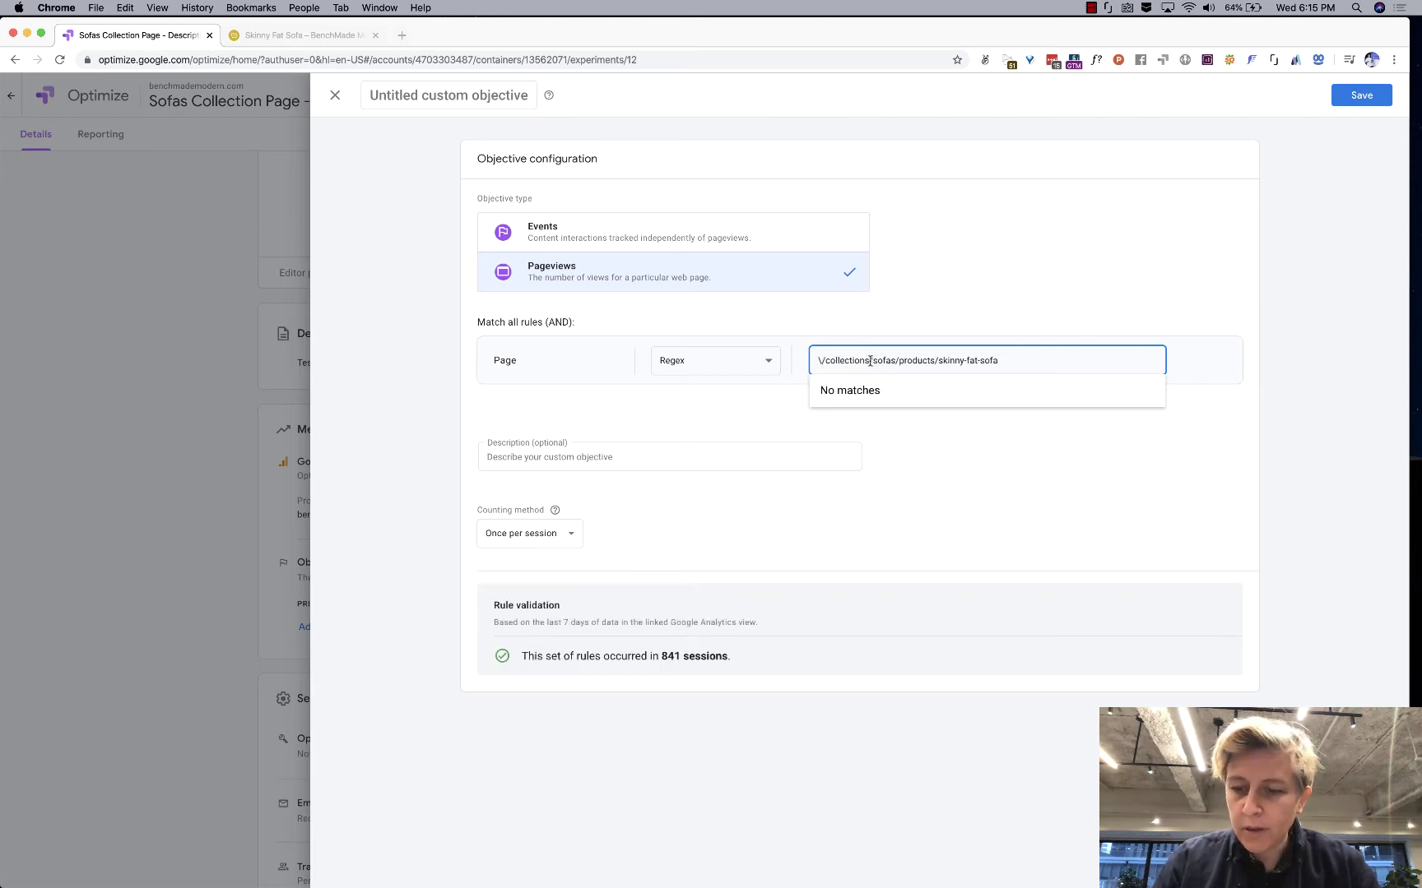
pyautogui.click(870, 361)
pyautogui.write('\\')
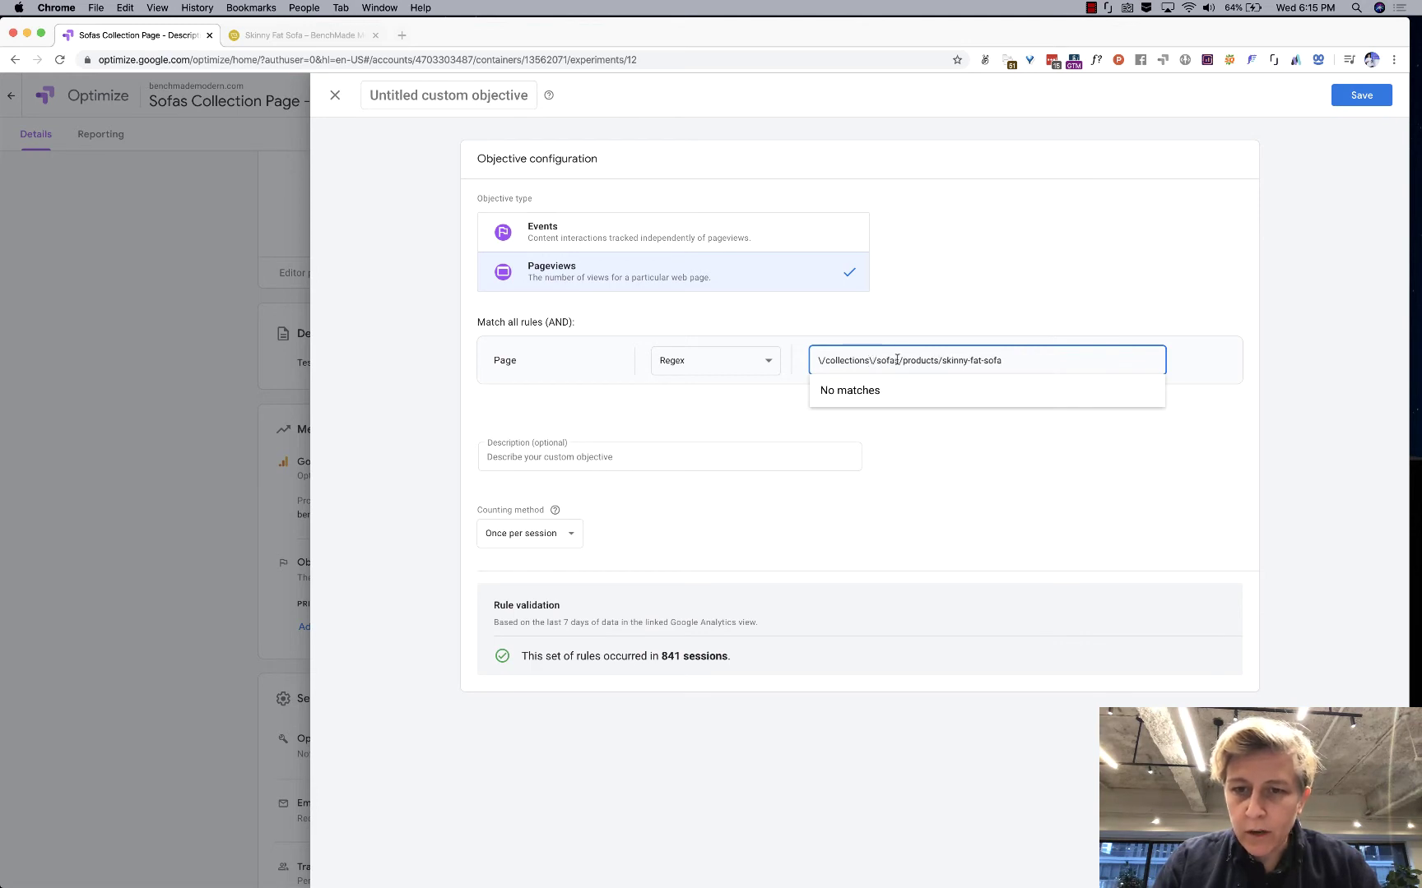
pyautogui.click(901, 360)
pyautogui.write('\\')
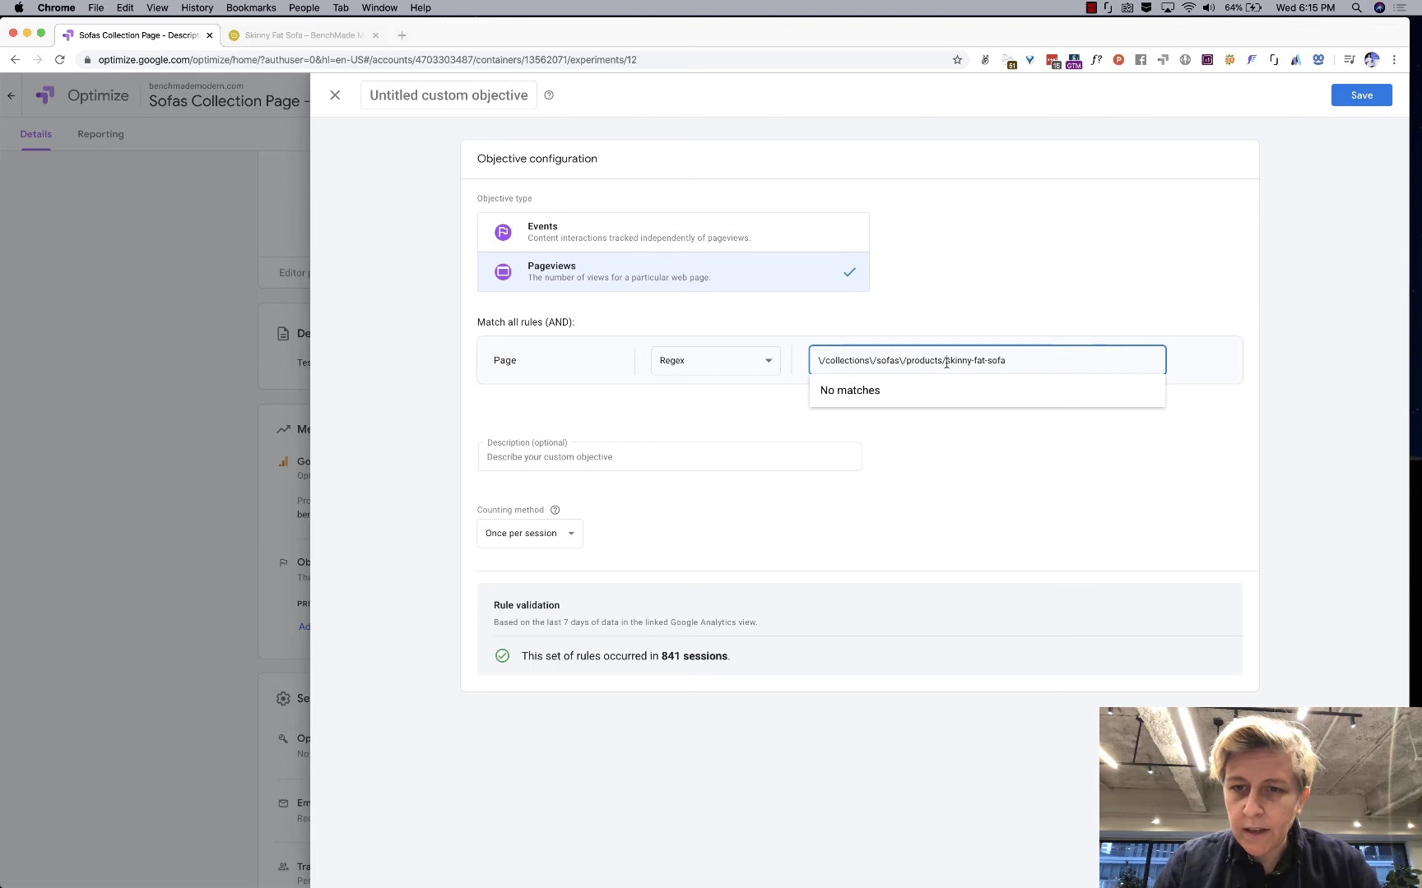
pyautogui.moveTo(946, 362); pyautogui.dragTo(1100, 363)
pyautogui.write('(.*')
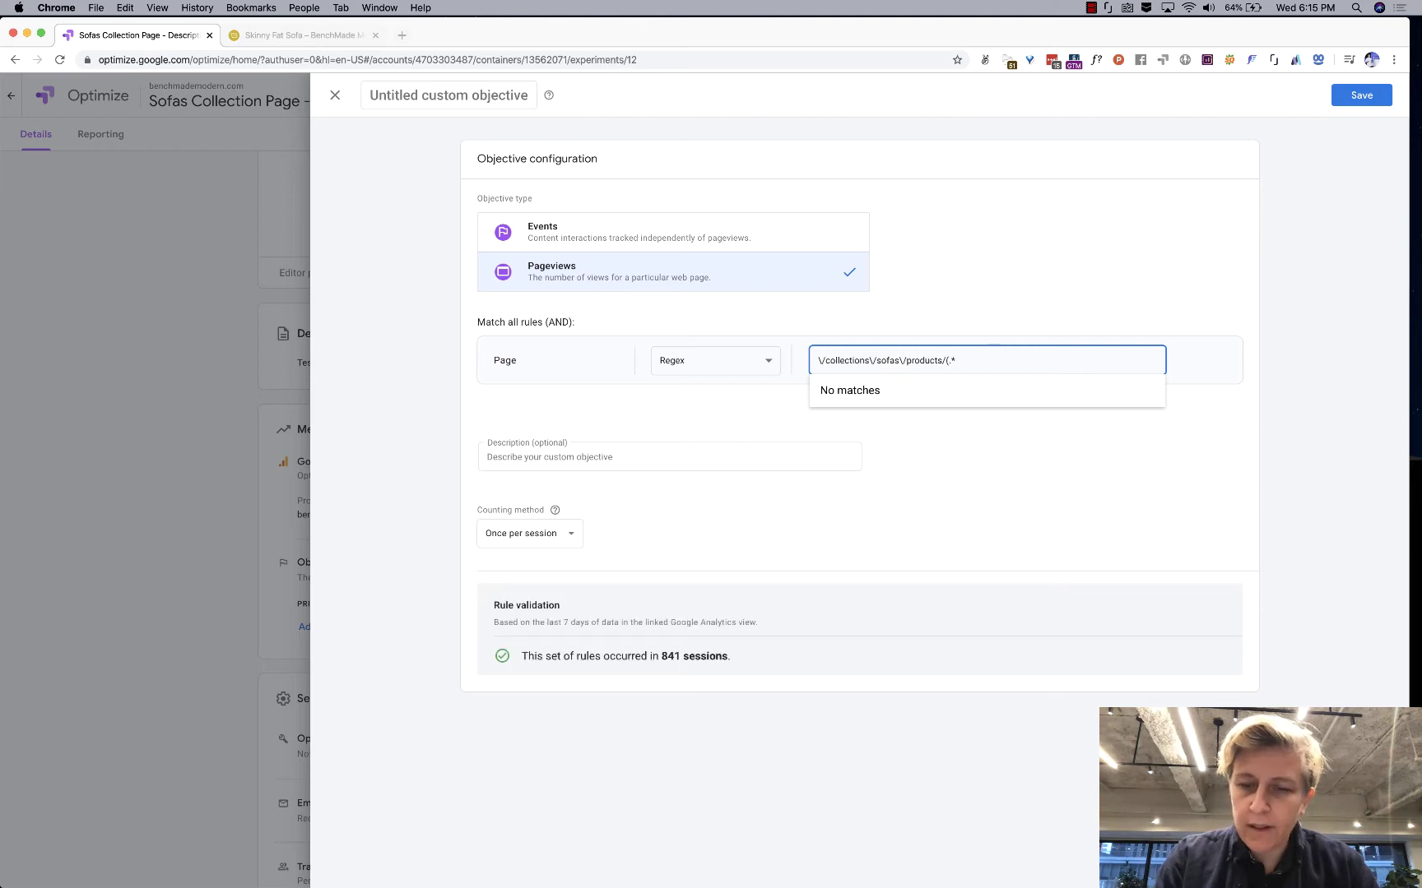
pyautogui.write(')')
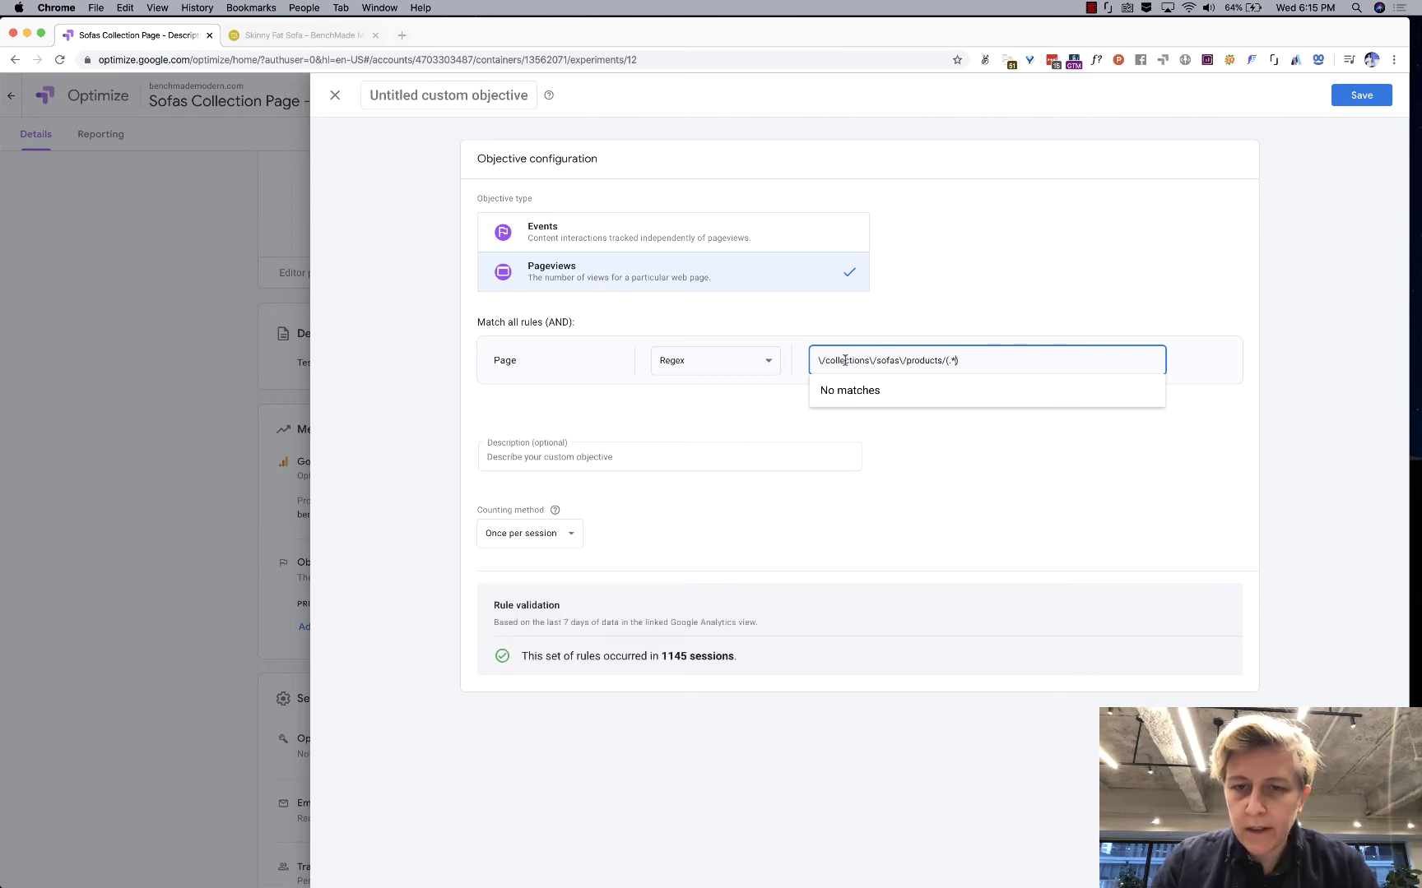
# Replace 'sofas' in the pattern with a wildcard group
pyautogui.doubleClick(895, 359)
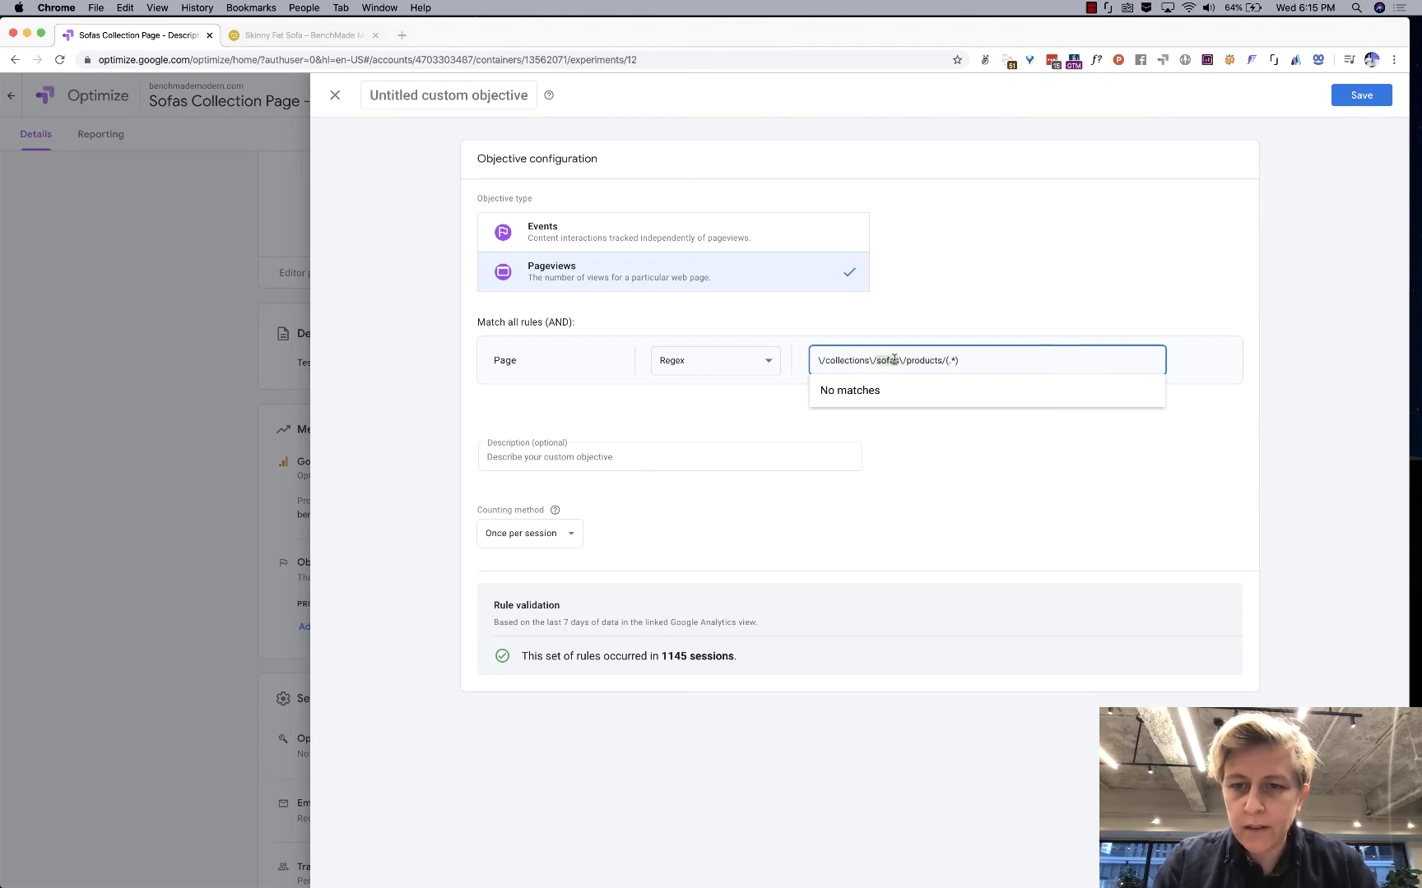
pyautogui.press('BackSpace')
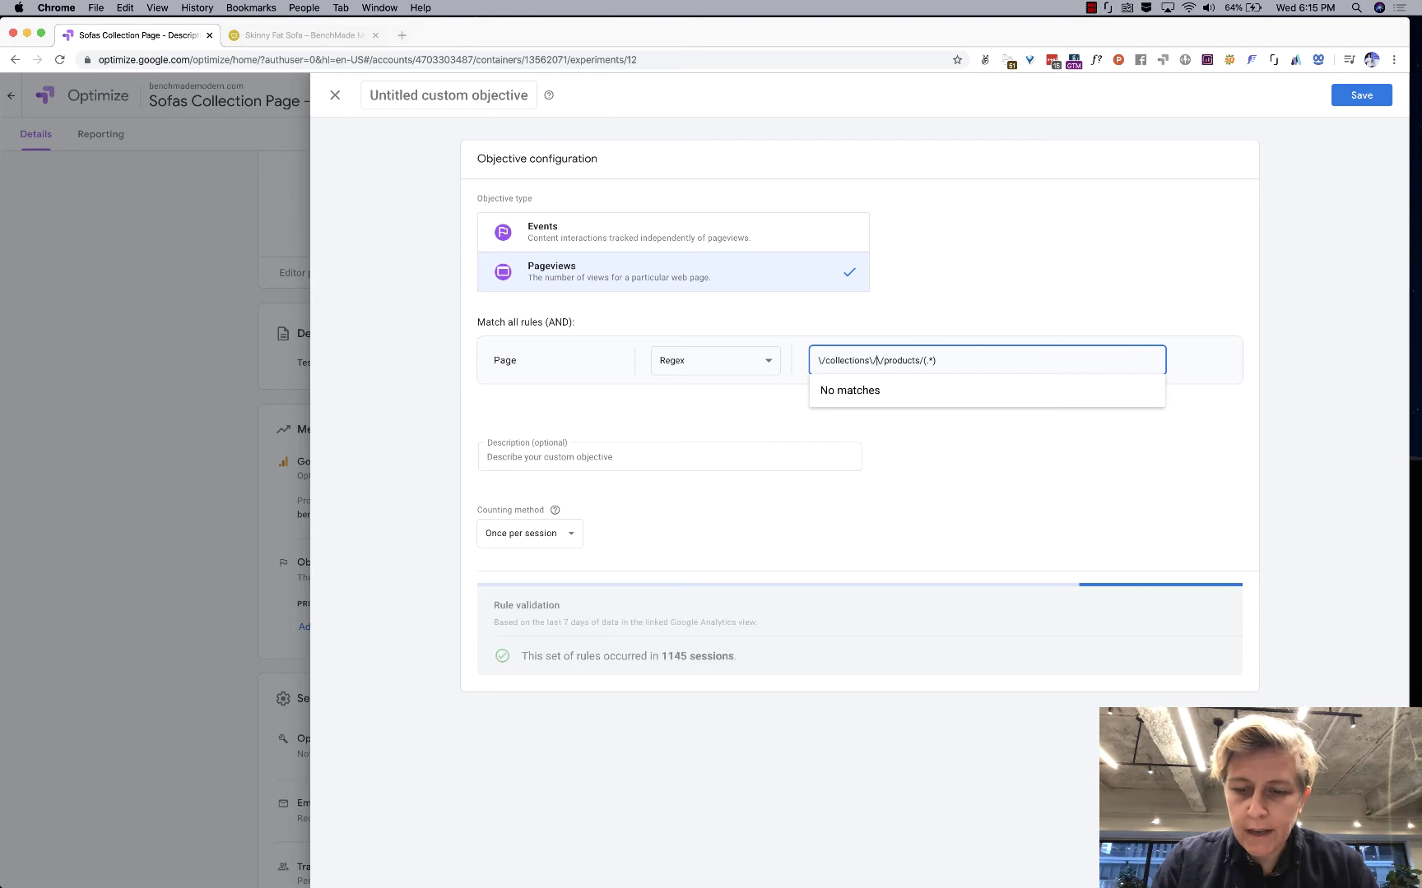
pyautogui.write('(.*)')
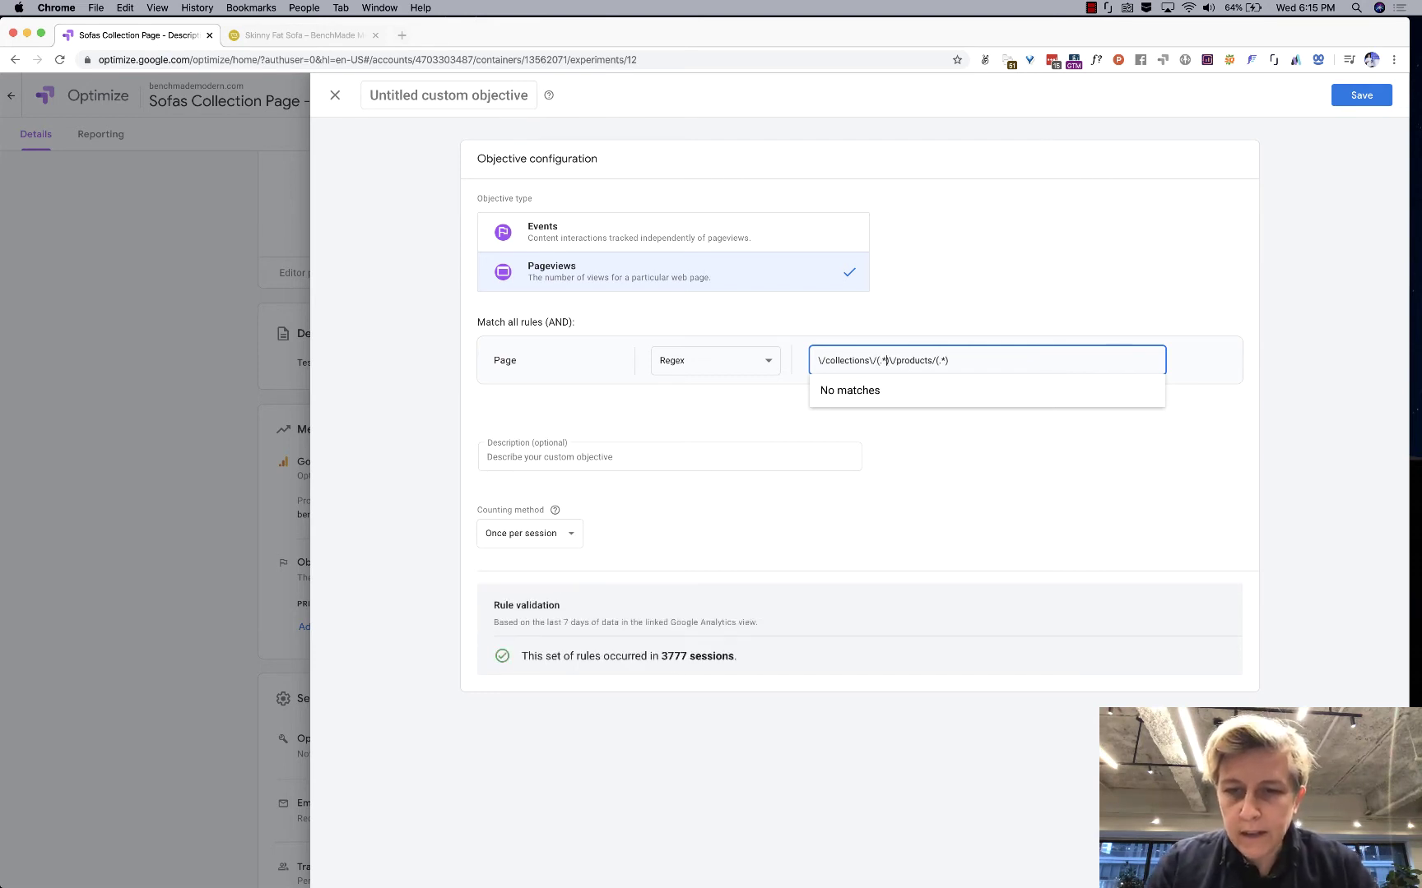
pyautogui.press('Left')
pyautogui.press('BackSpace')
pyautogui.write('*')
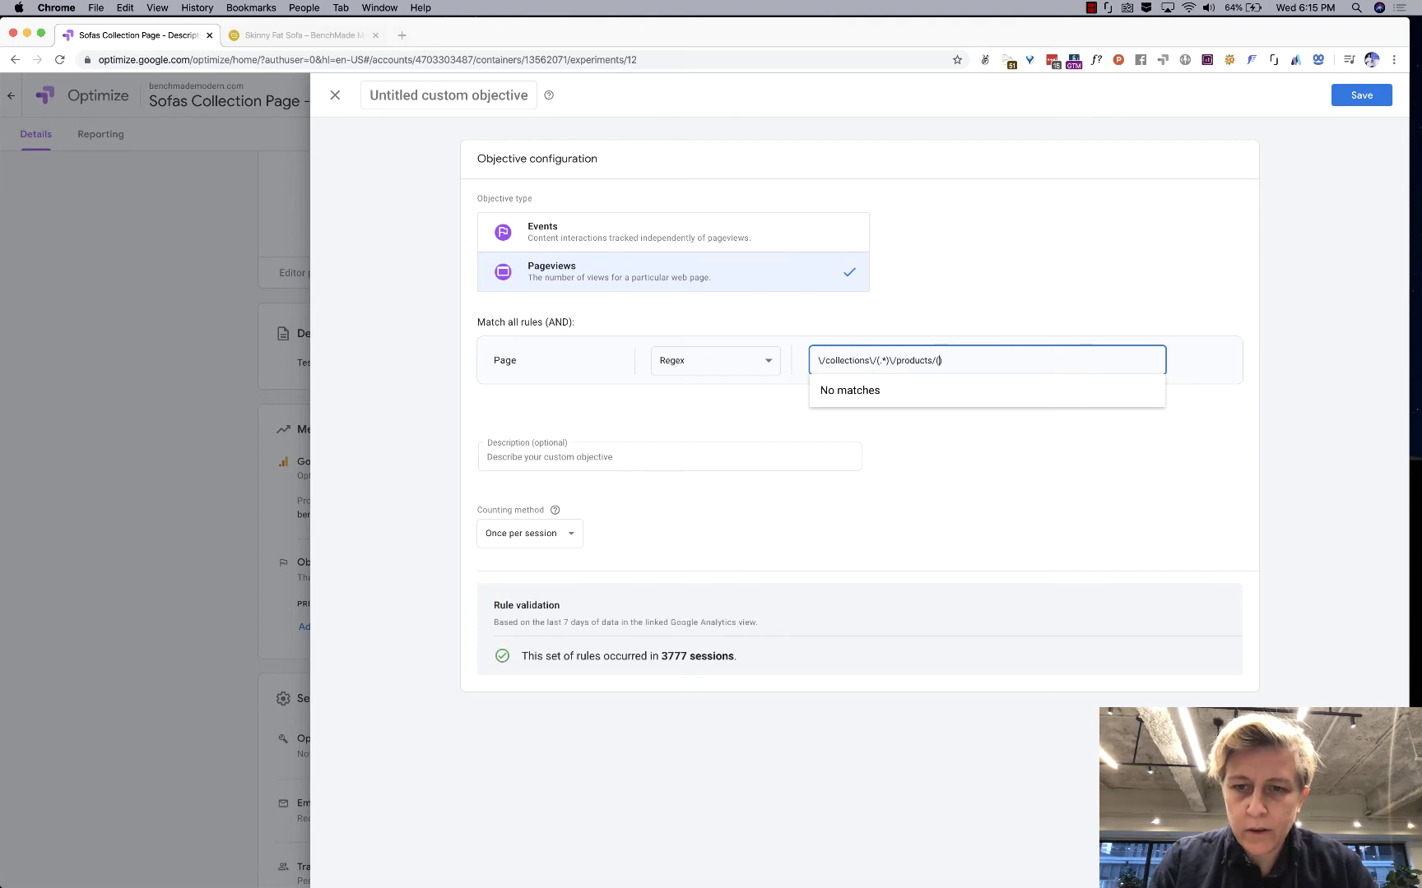
pyautogui.write('&')
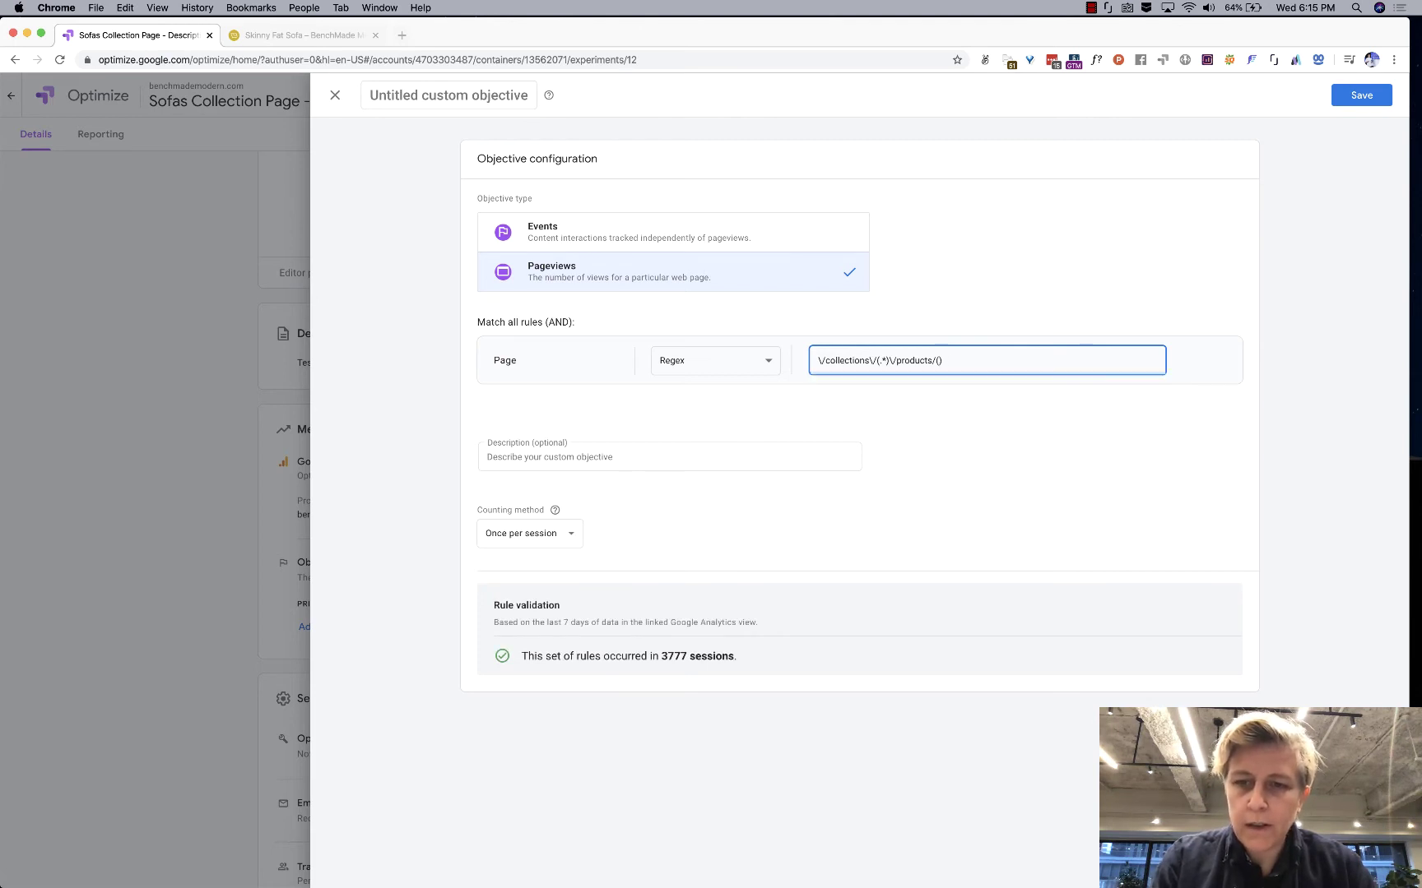
pyautogui.write('.')
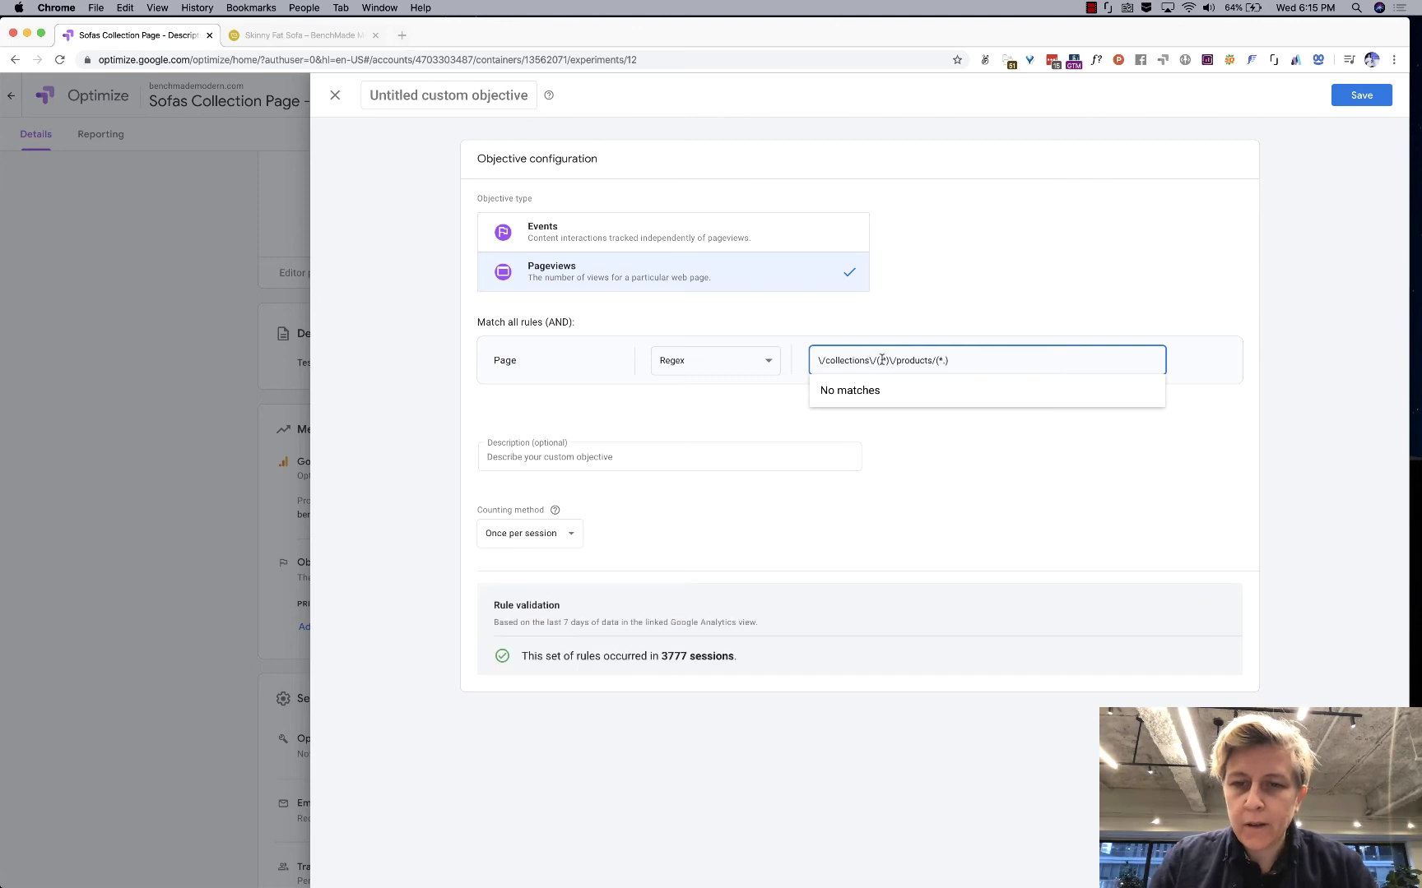
pyautogui.press('BackSpace')
pyautogui.press('BackSpace')
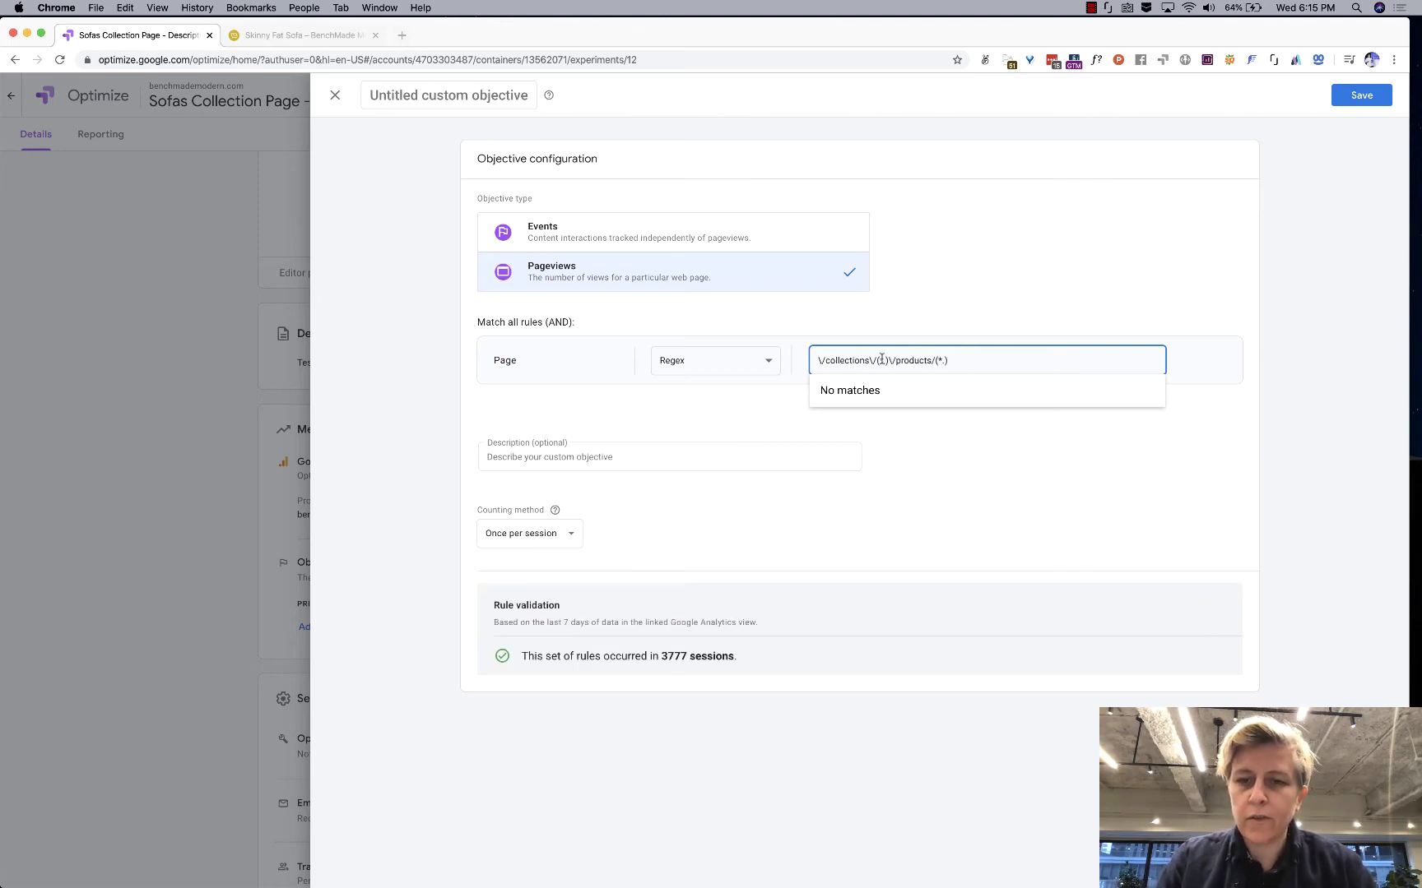
pyautogui.write('*.')
# Validate the regex \/collections\/(.*)\/products/(.*) and review its collections and products parts
pyautogui.click(950, 323)
pyautogui.click(854, 362)
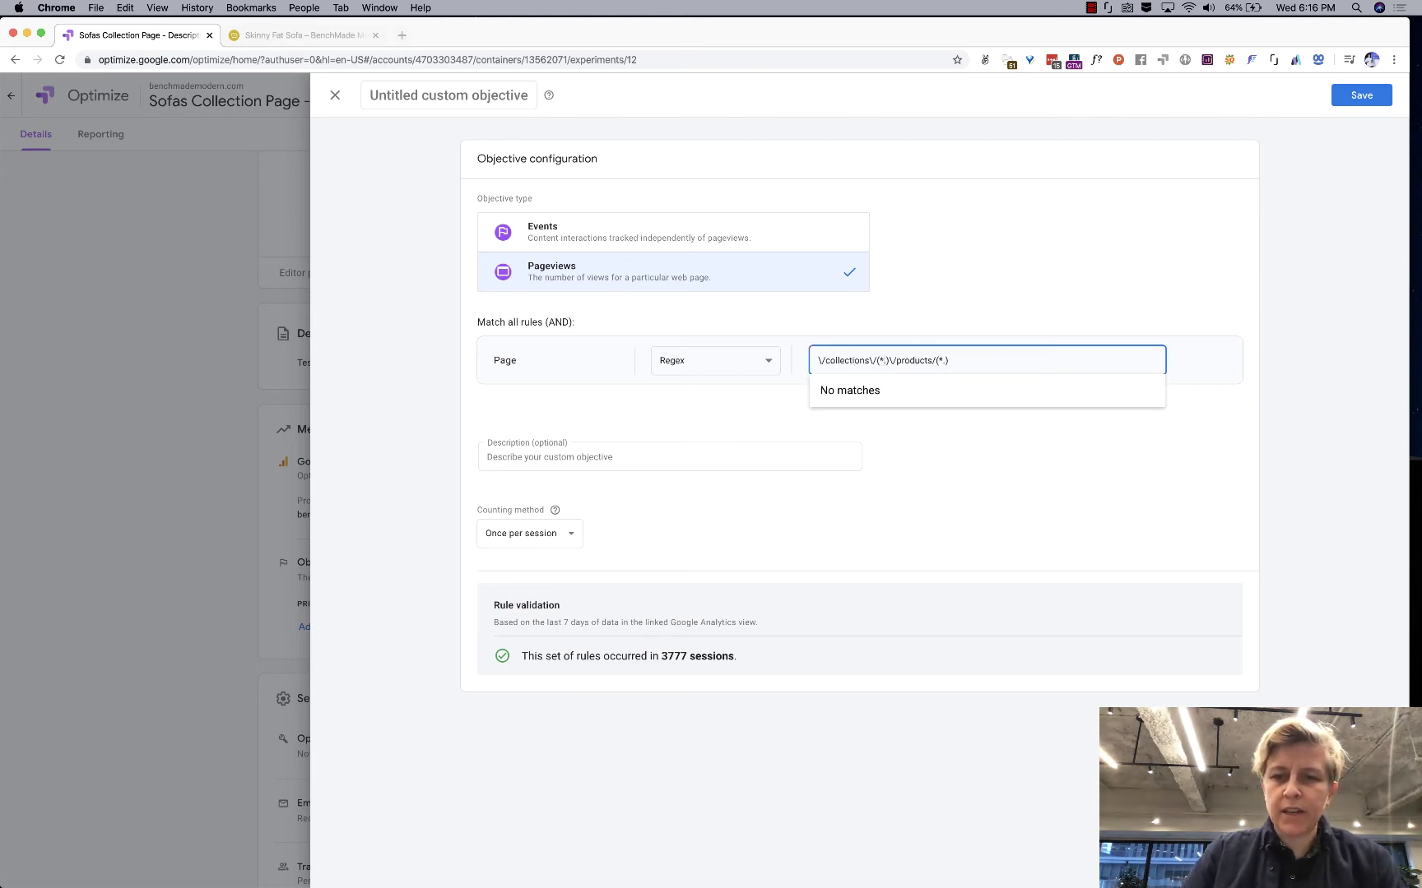
pyautogui.doubleClick(836, 361)
pyautogui.doubleClick(923, 360)
pyautogui.press('super+Left')
pyautogui.click(686, 429)
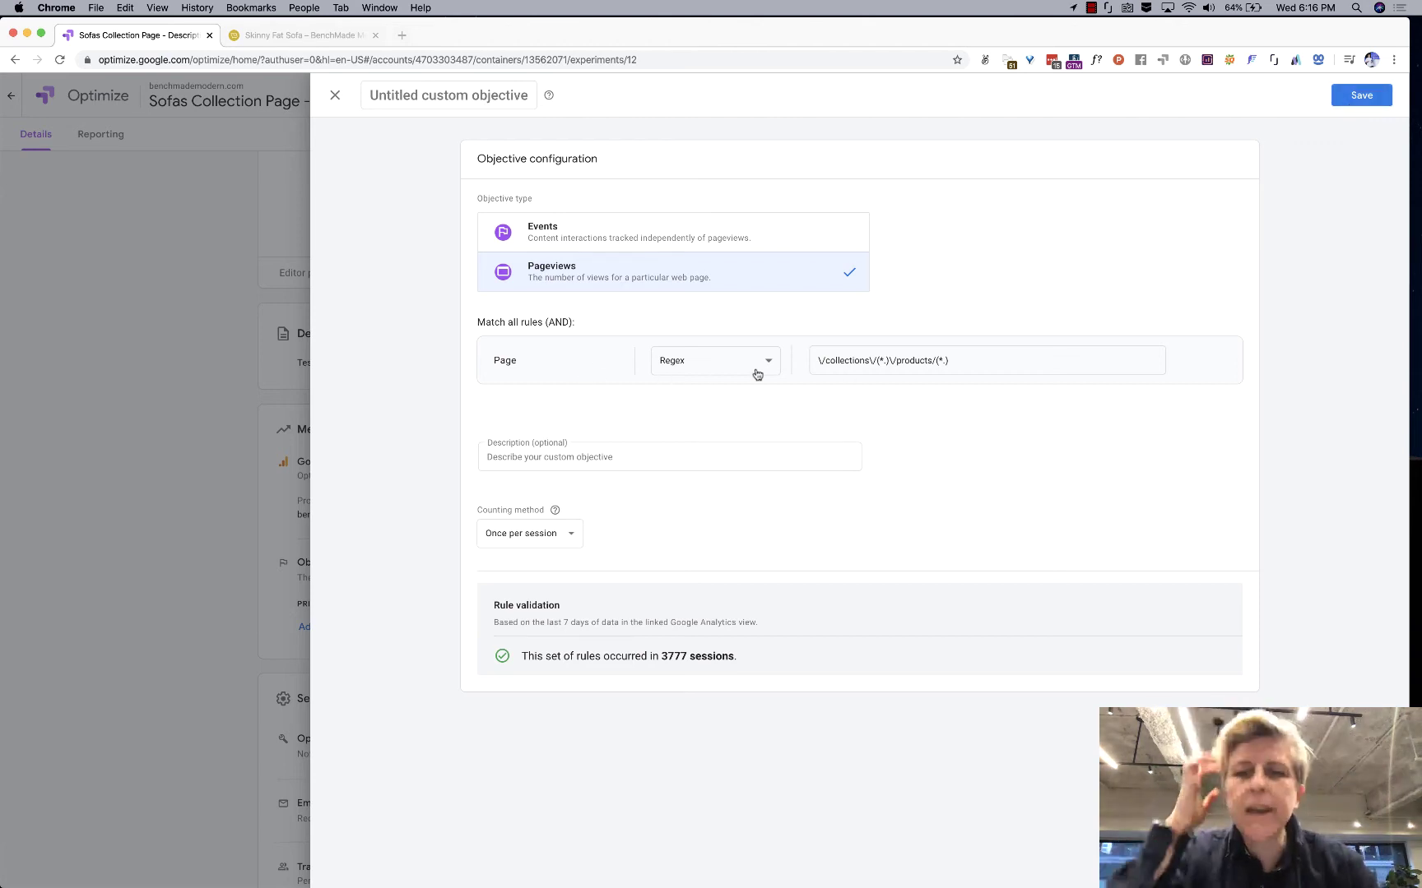
# Compare the pattern with the Skinny Fat Sofa product URL's collections, sofas, products and product-name parts
pyautogui.click(271, 35)
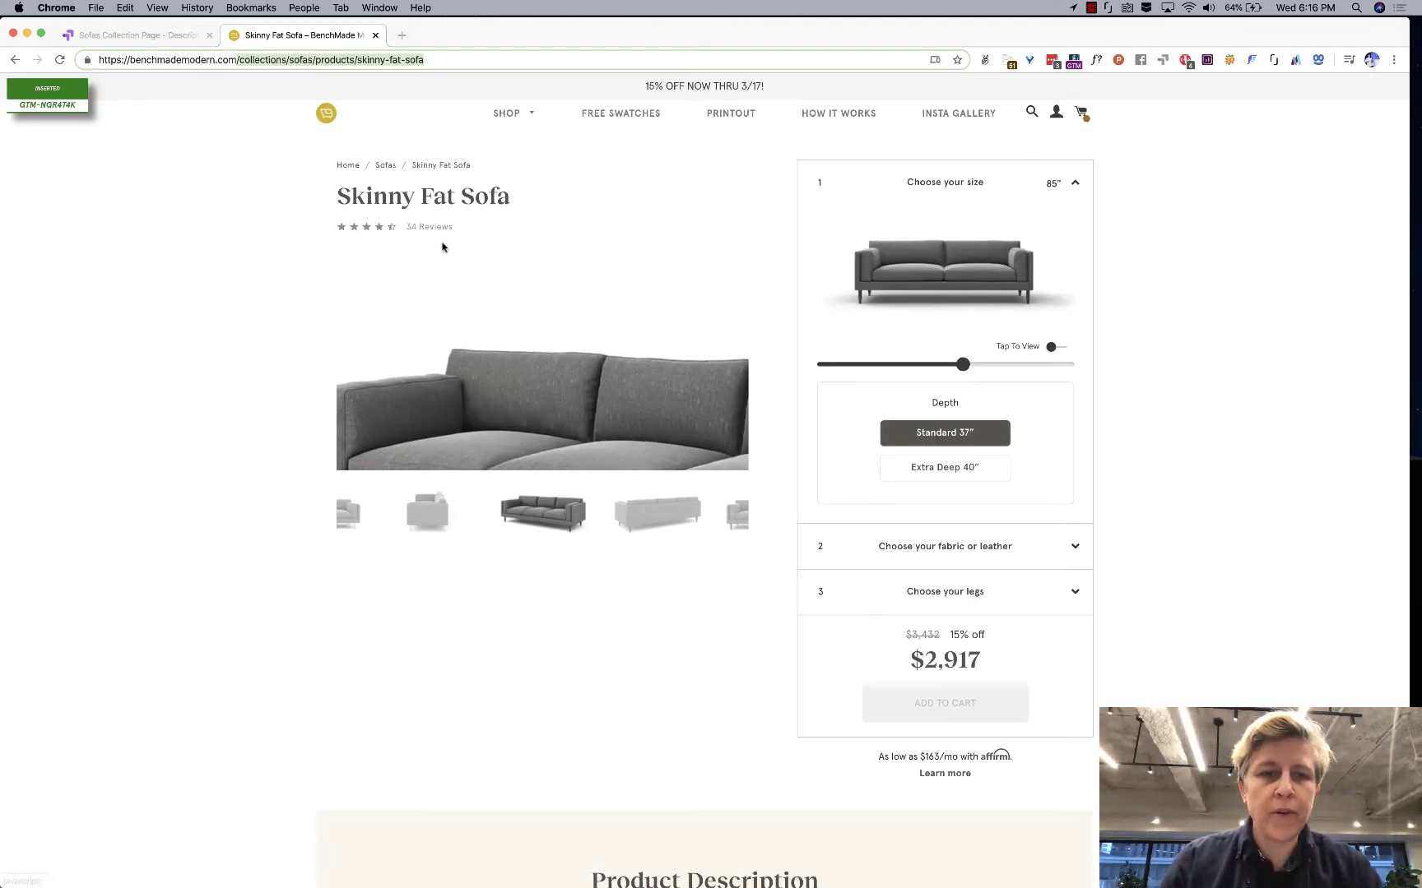
pyautogui.doubleClick(248, 59)
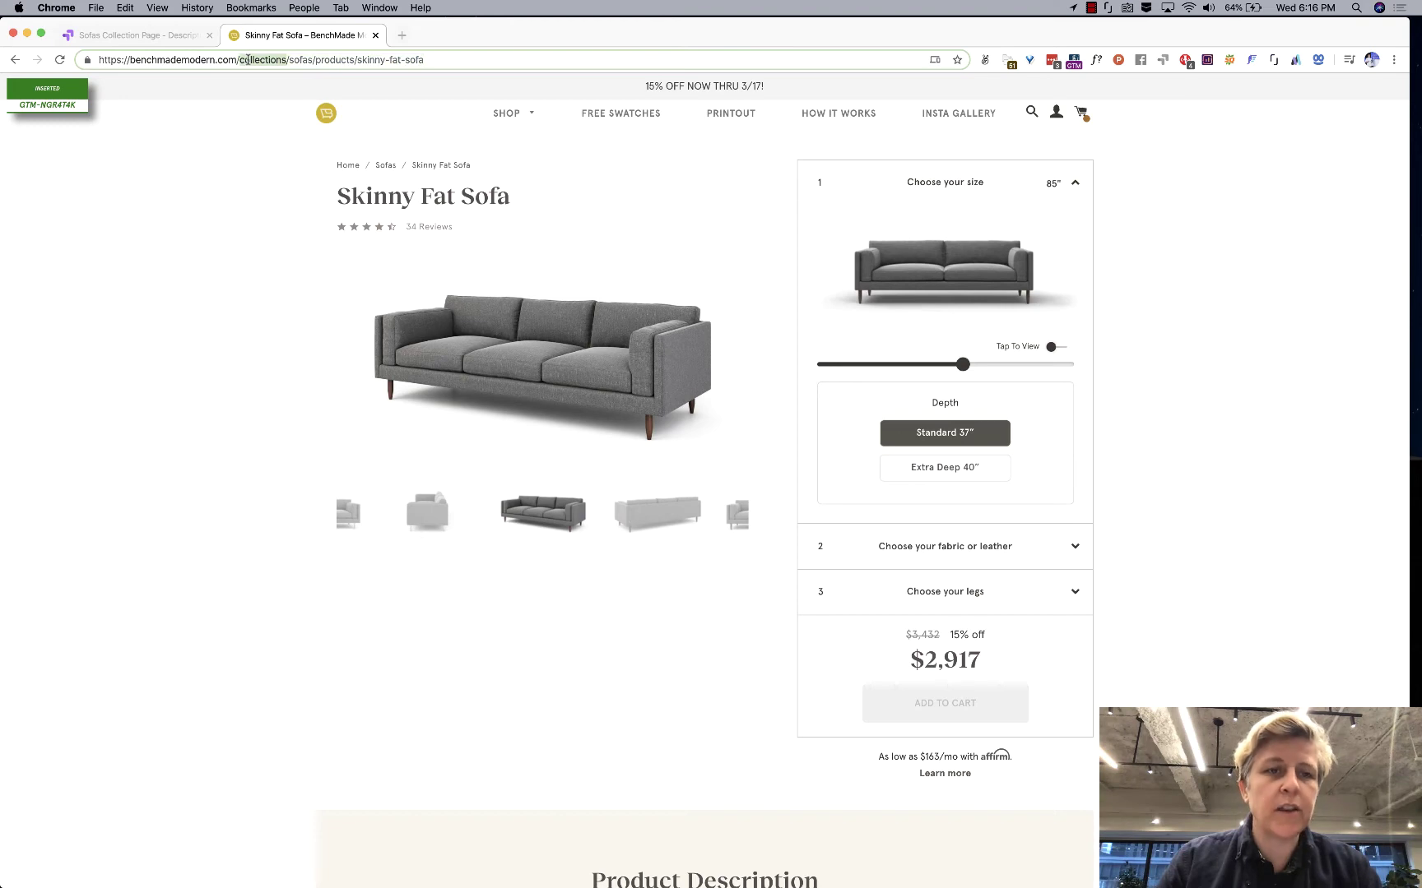
pyautogui.doubleClick(301, 59)
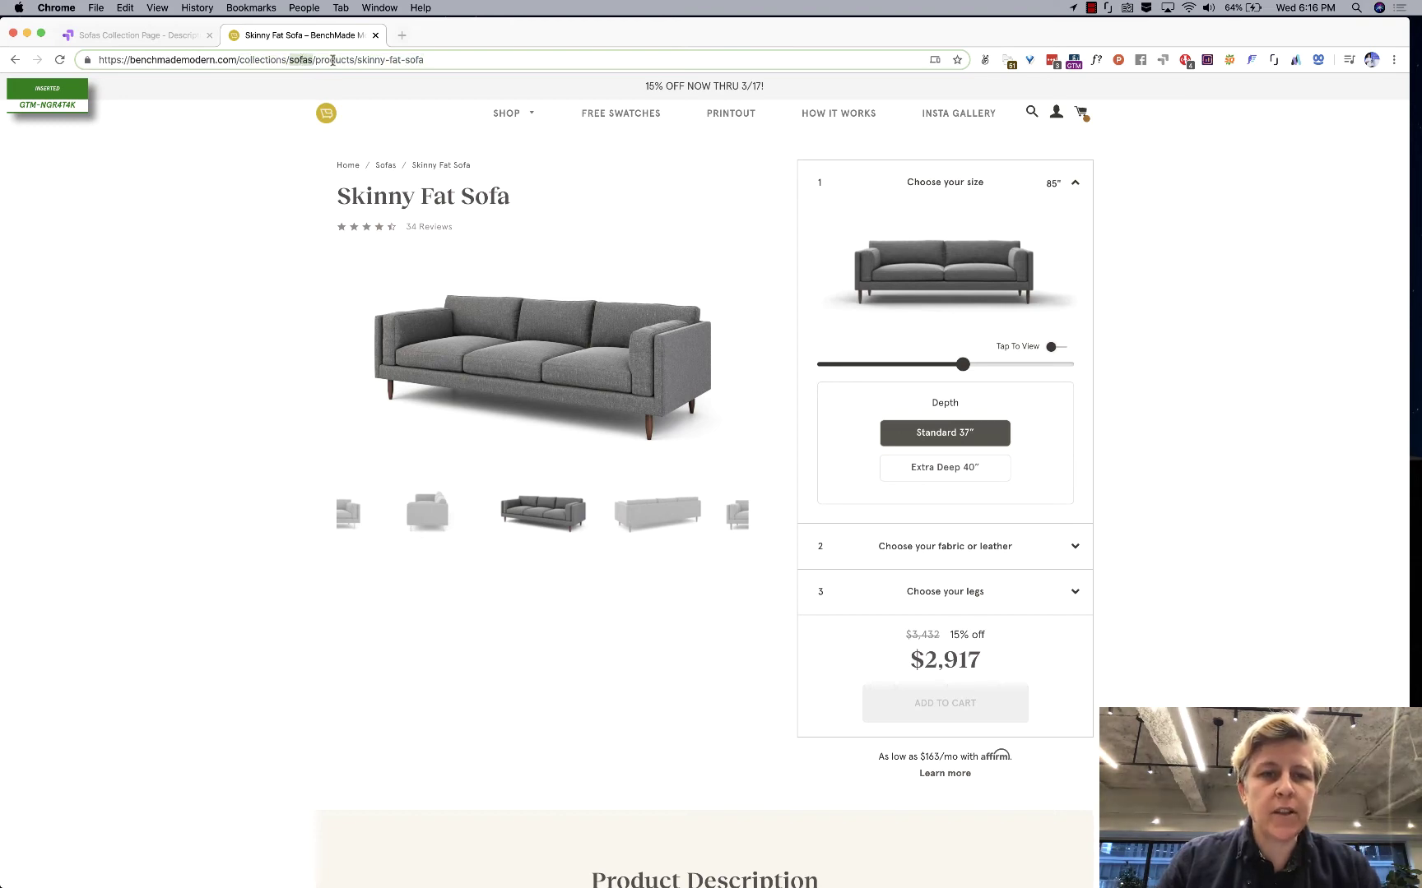
pyautogui.doubleClick(333, 60)
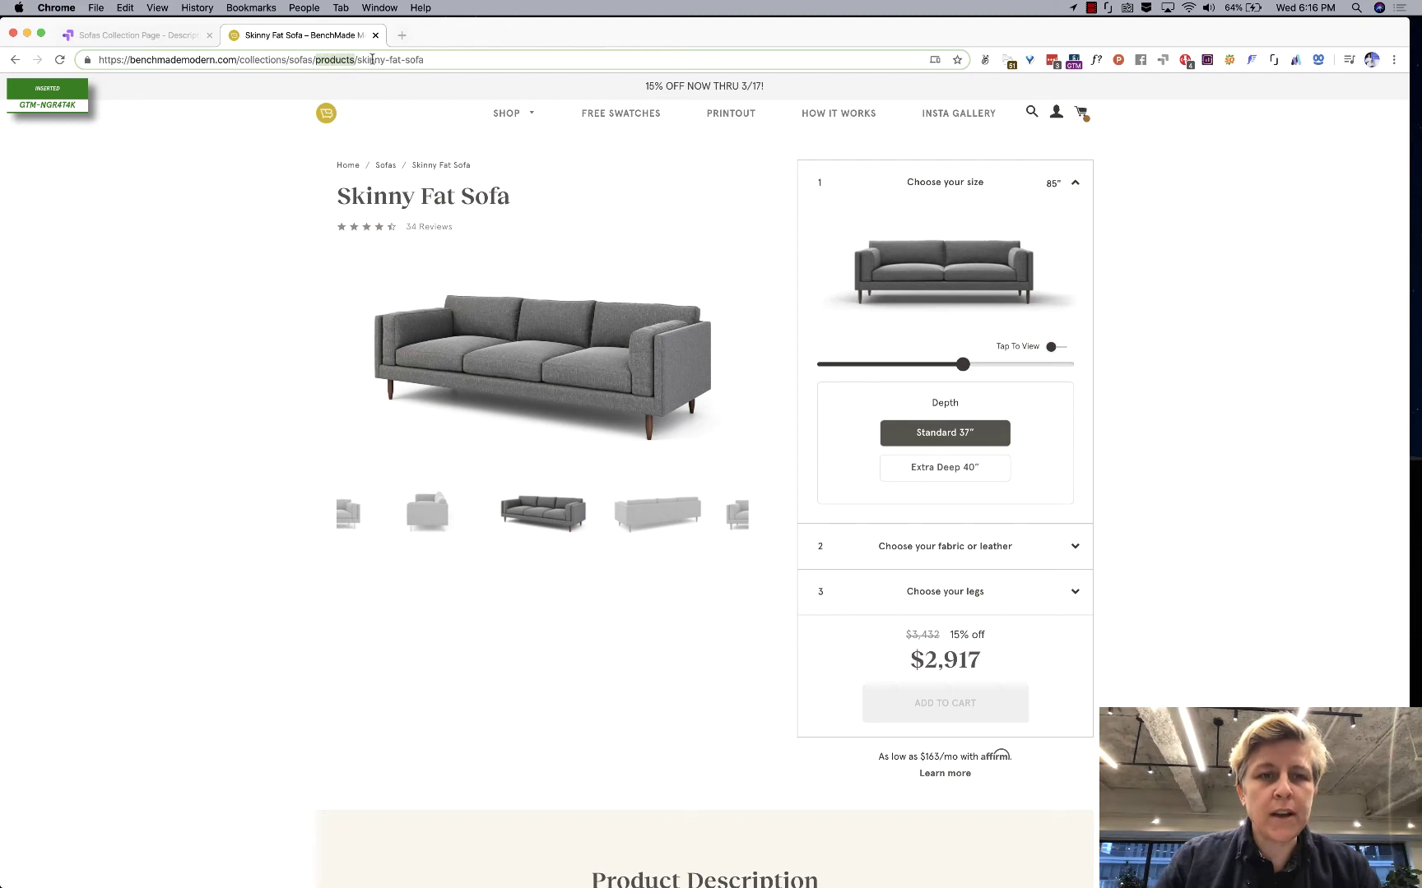
pyautogui.doubleClick(373, 60)
pyautogui.click(140, 34)
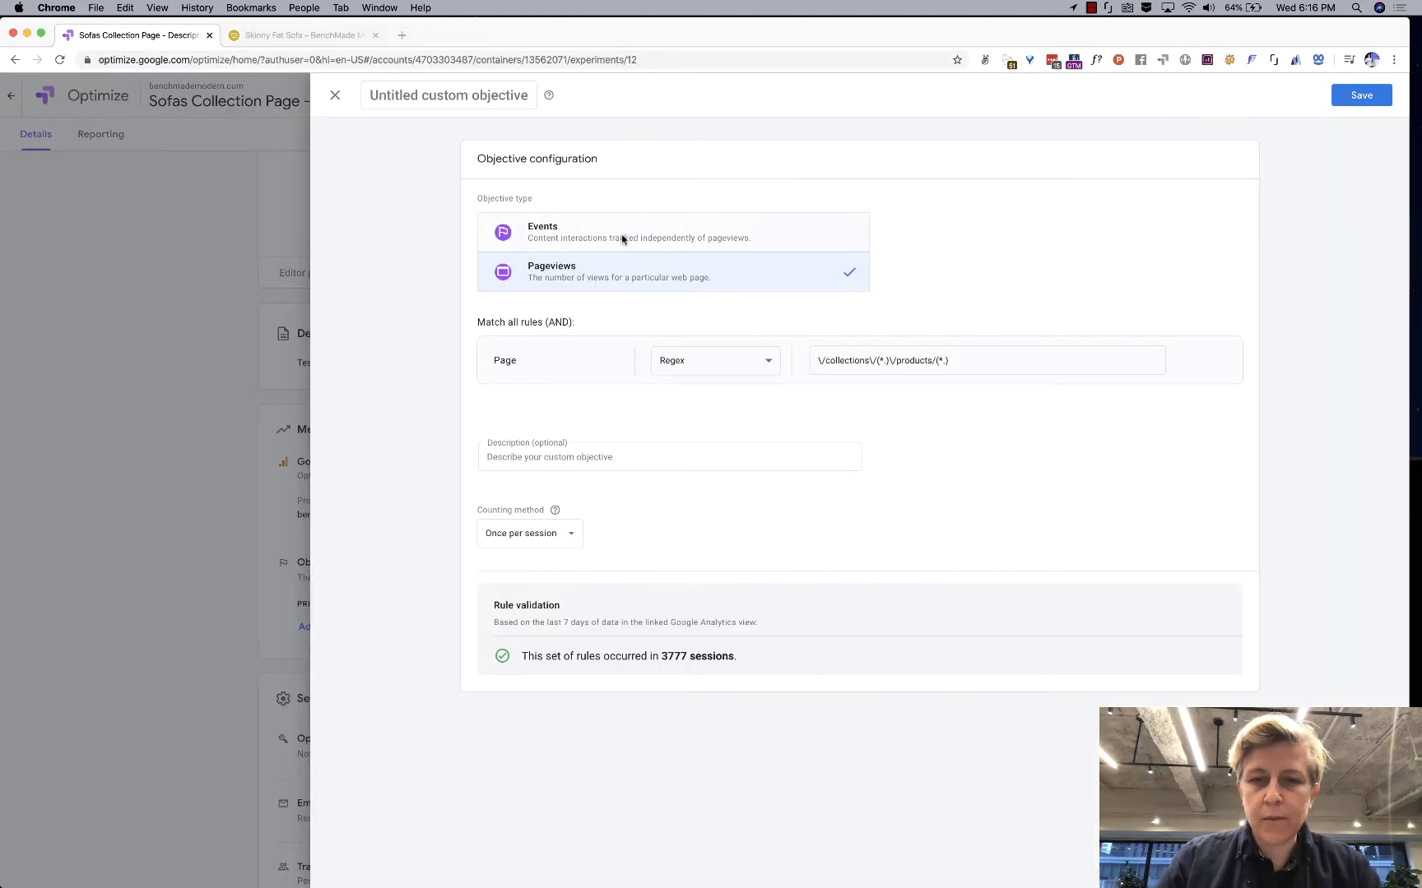
# Save the custom objective under the name 'Viewed Product Page'
pyautogui.click(1361, 95)
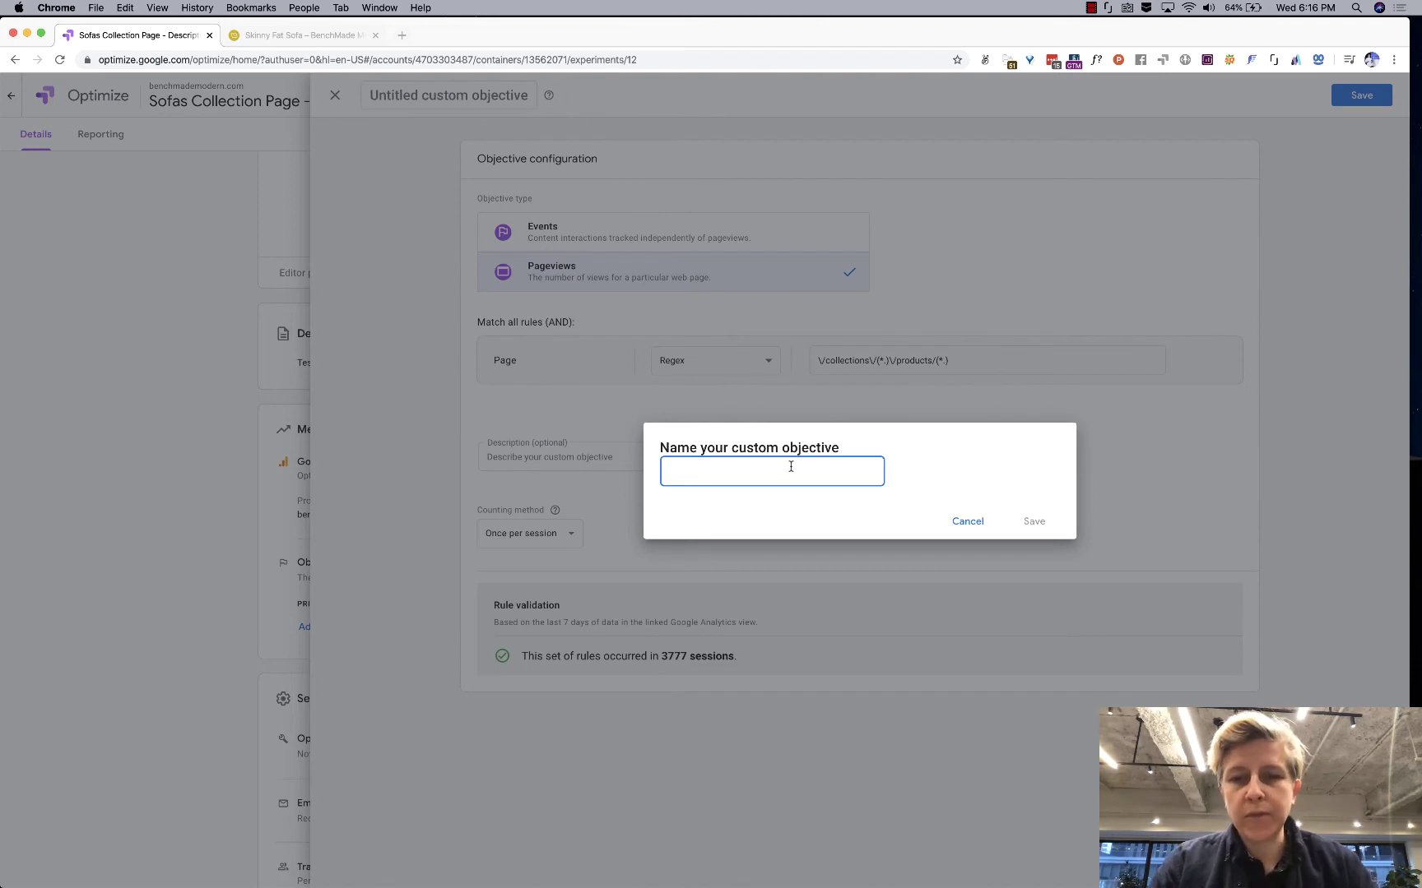
pyautogui.write('Viewed Product Page')
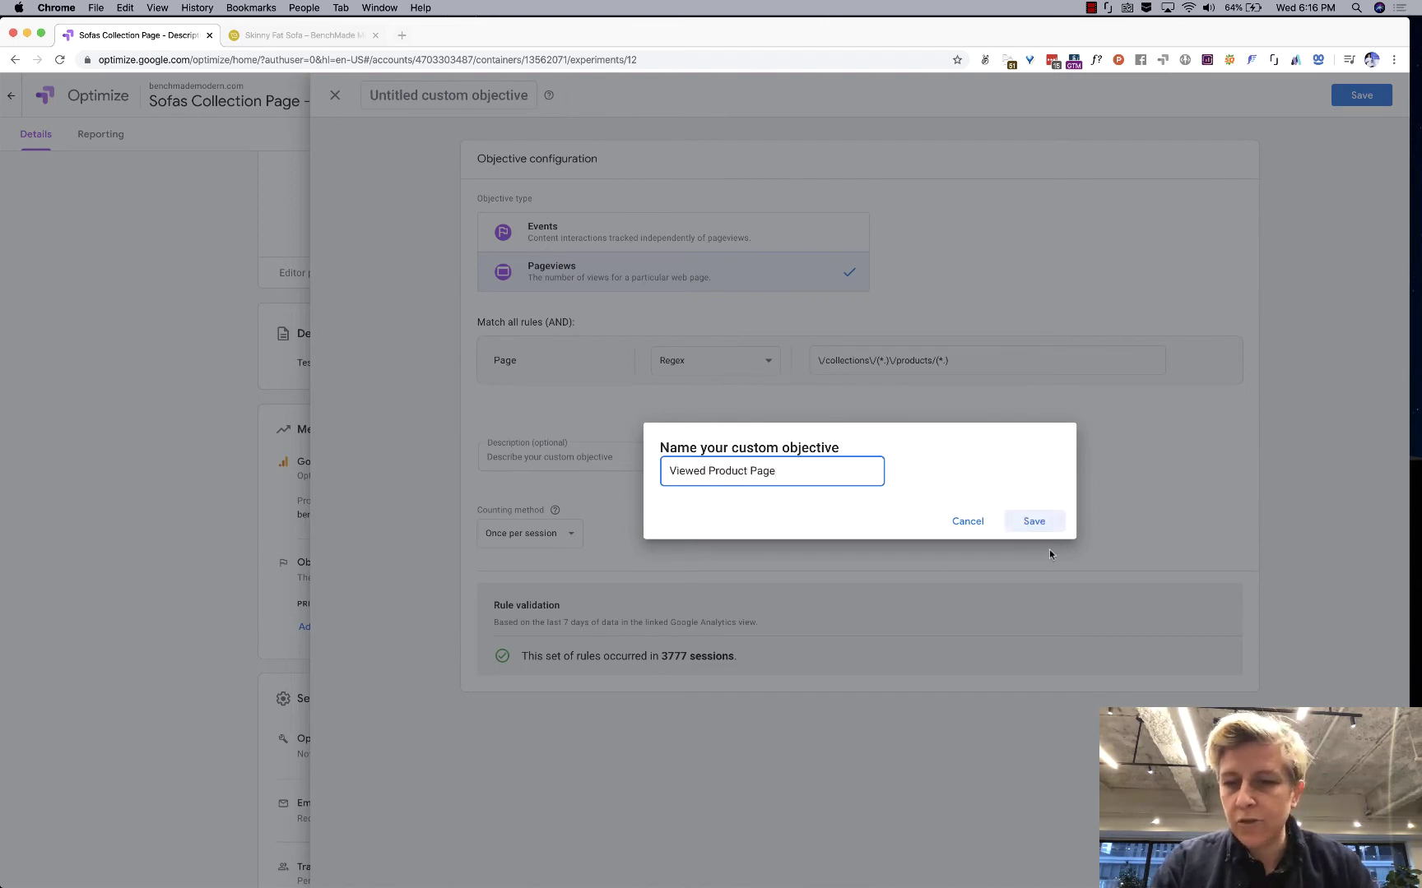
pyautogui.click(1048, 523)
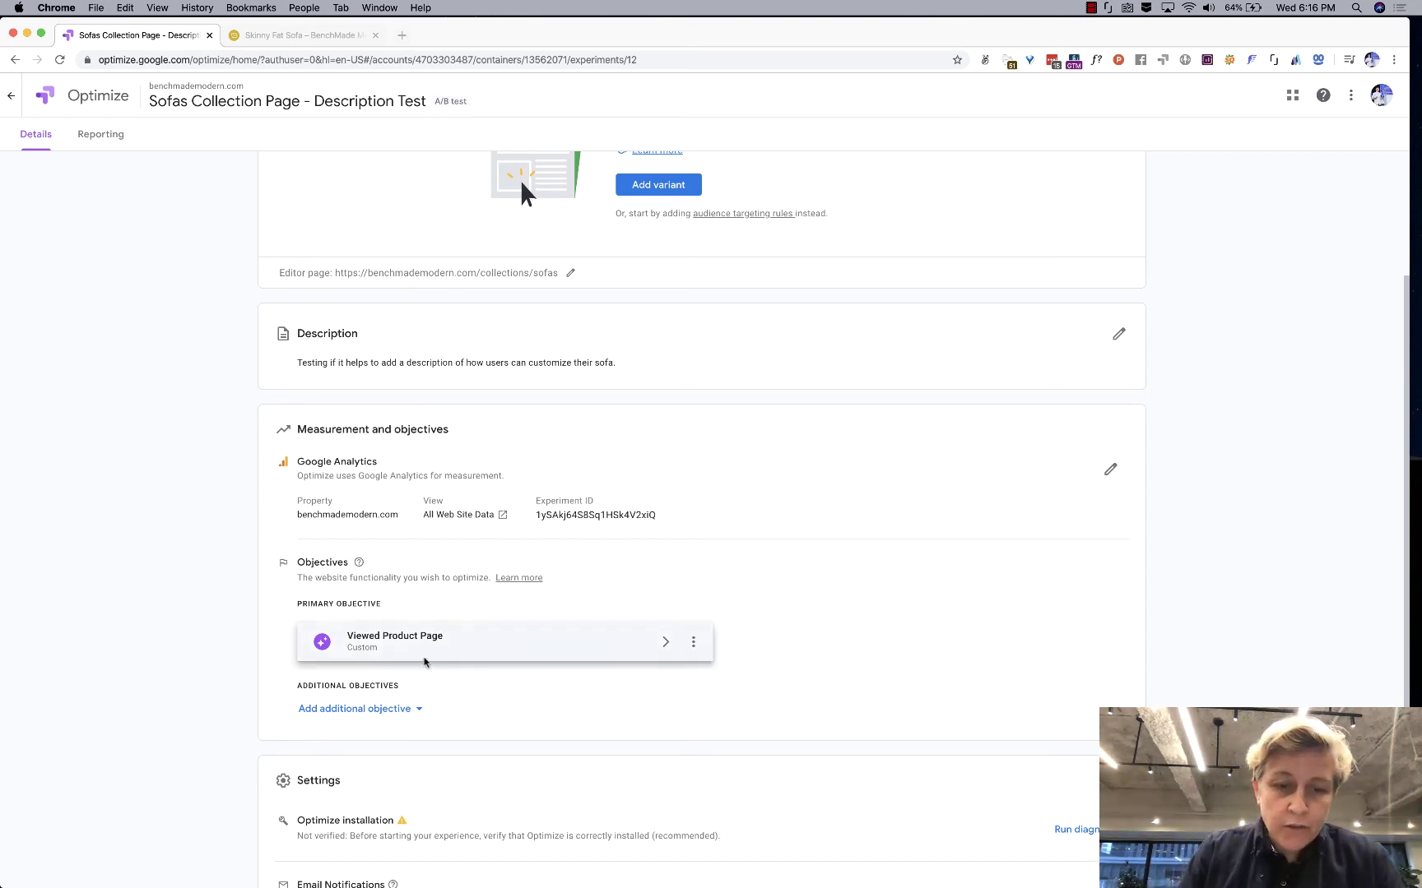
# Add Bounces from the list as an additional objective
pyautogui.click(393, 709)
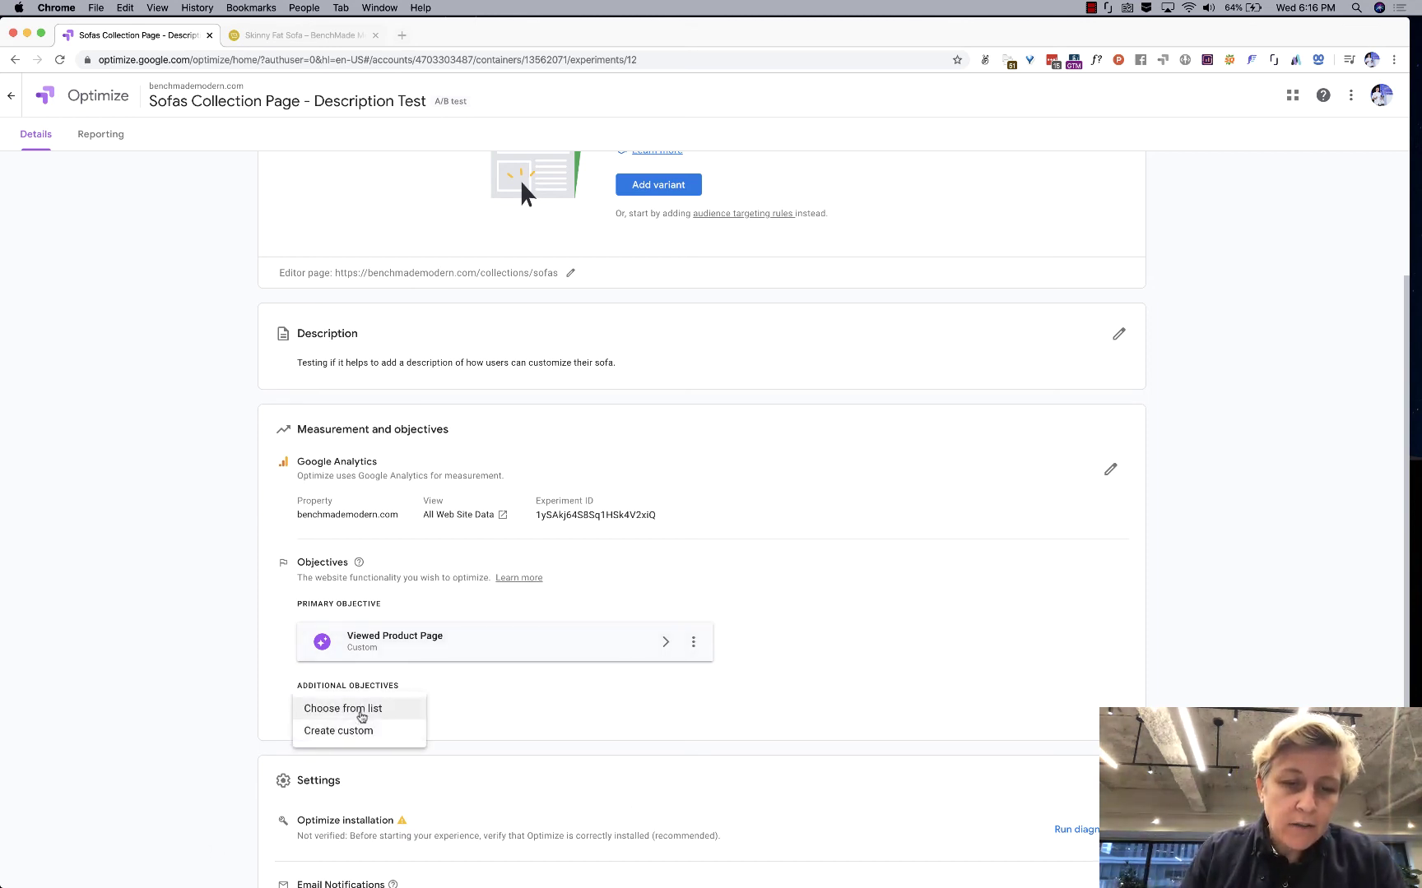
pyautogui.click(360, 713)
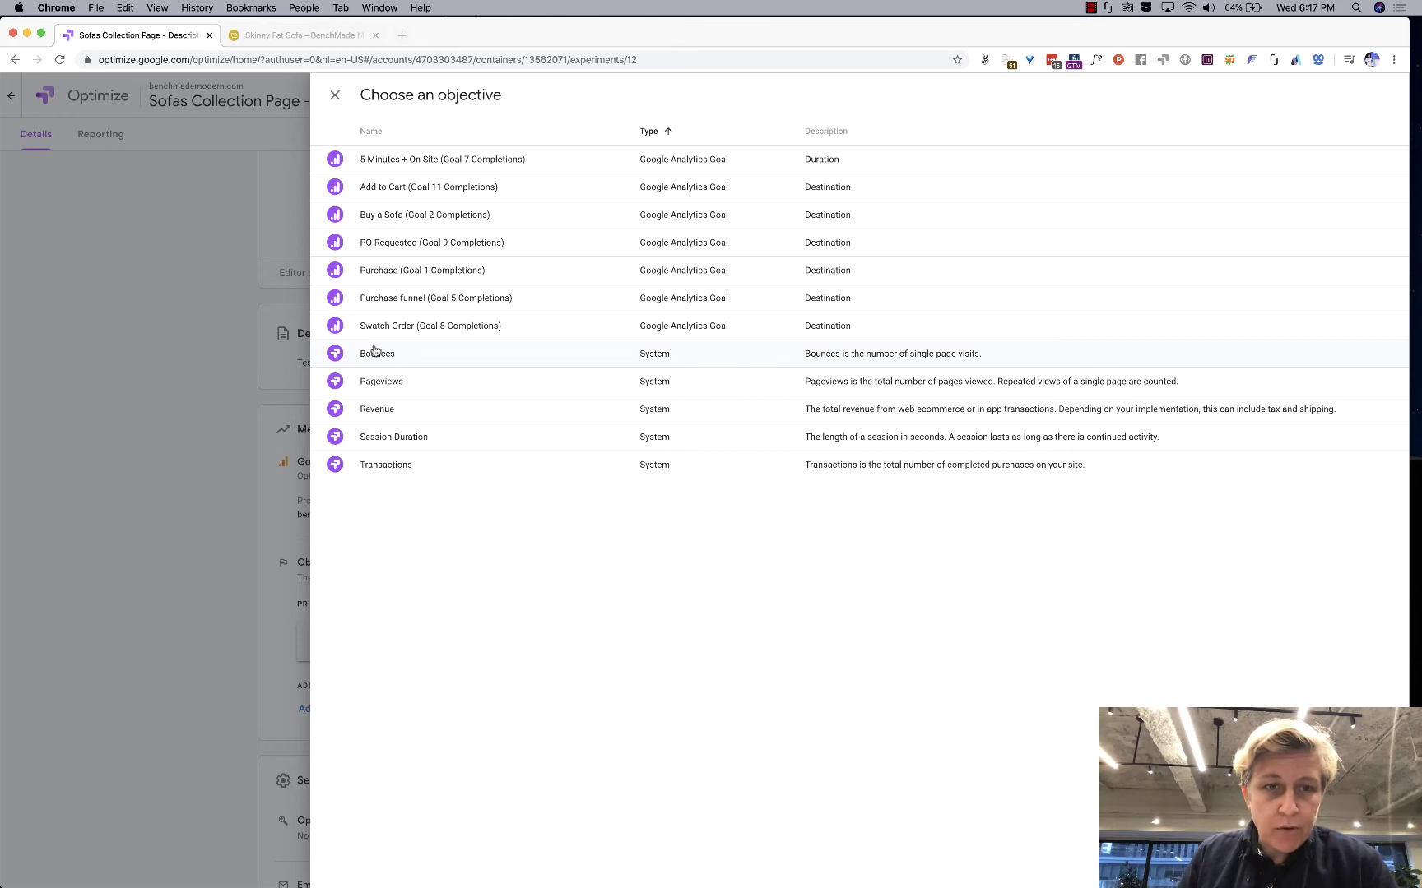
pyautogui.click(375, 353)
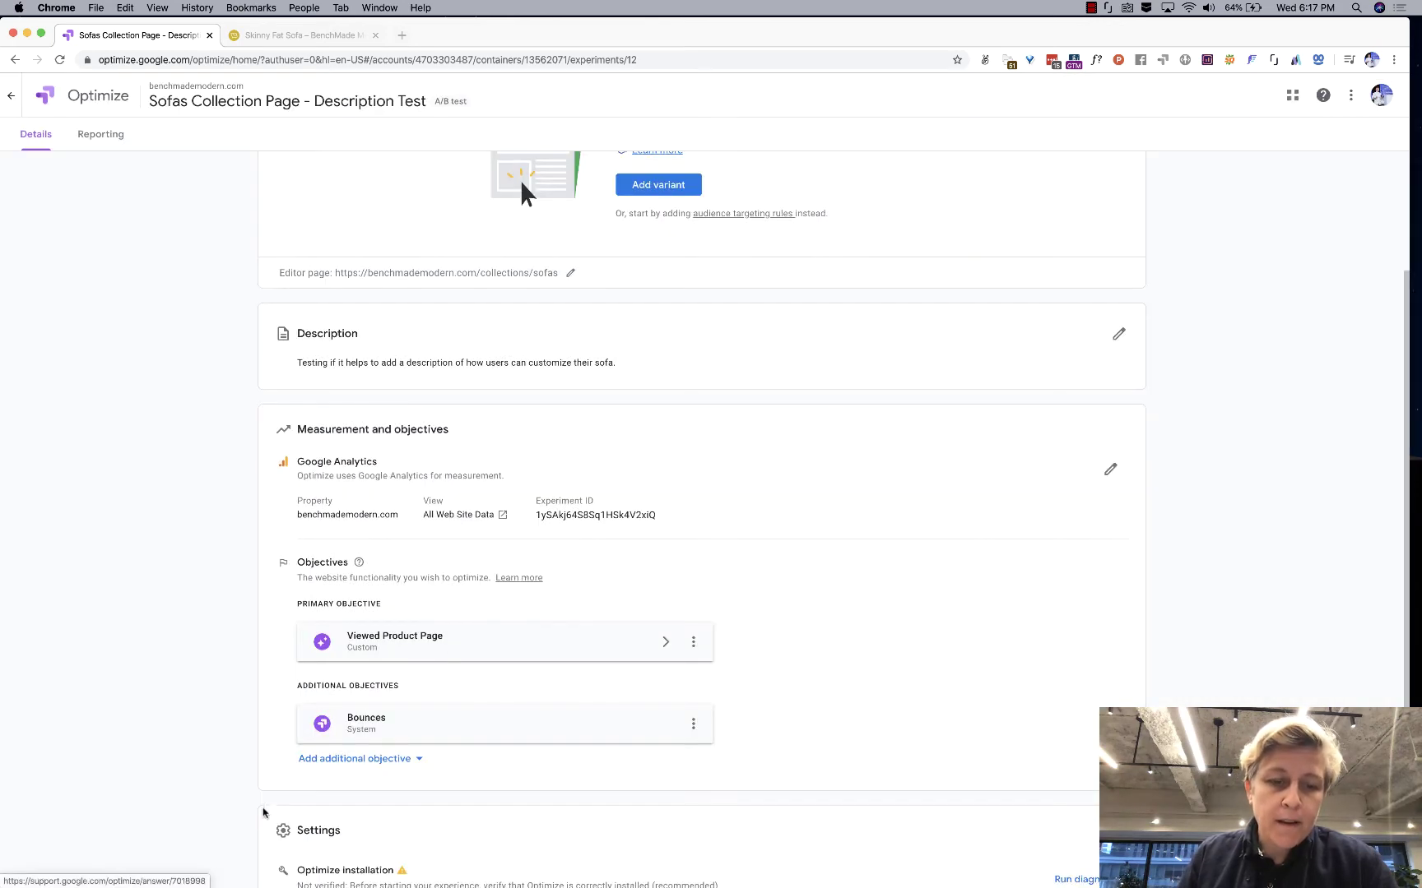
# Add Session Duration from the list as another additional objective
pyautogui.click(354, 759)
pyautogui.click(339, 758)
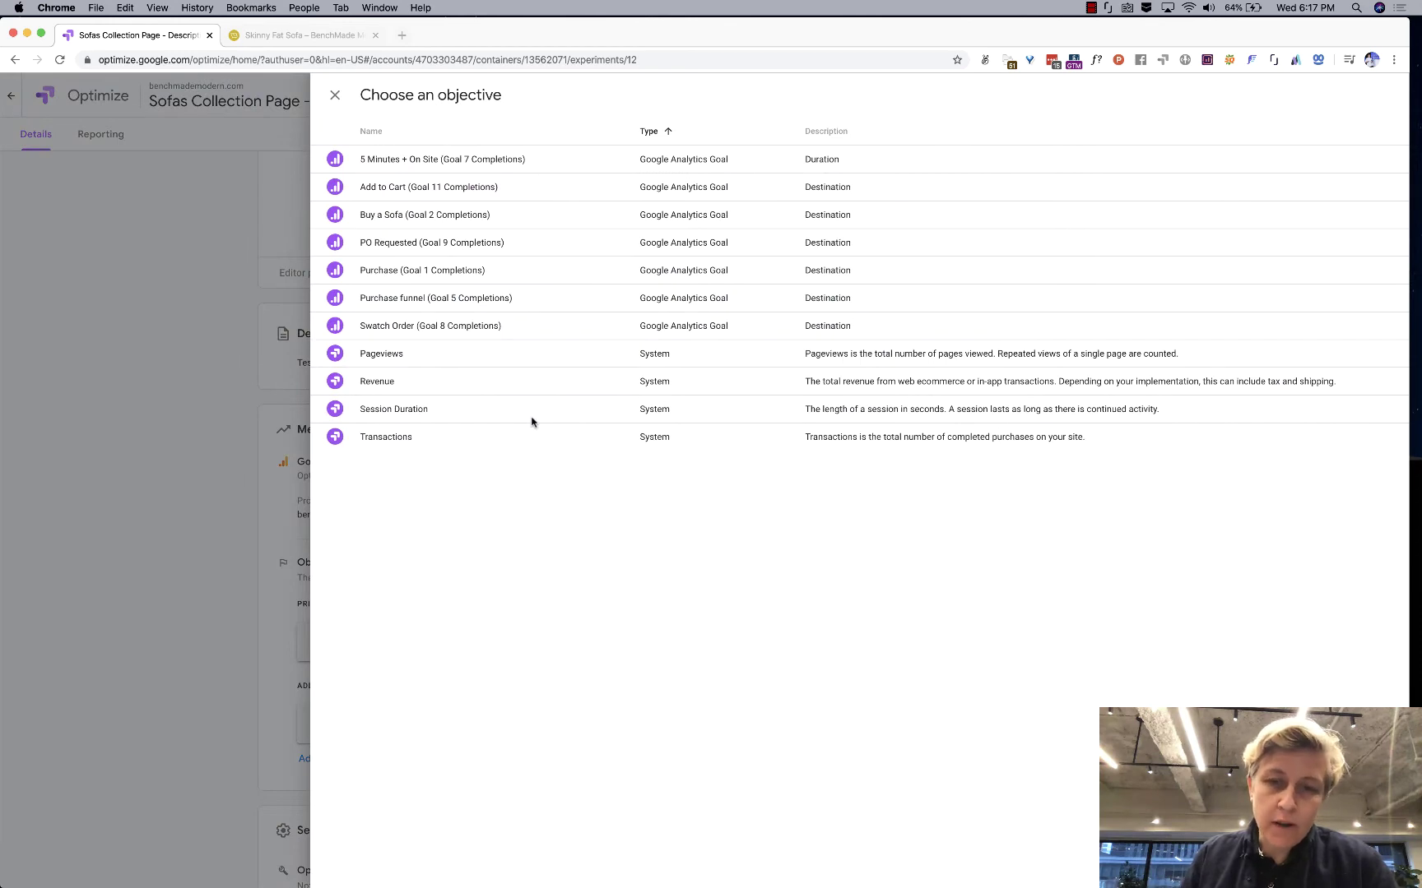
pyautogui.click(455, 409)
pyautogui.scroll(-5, 456, 410)
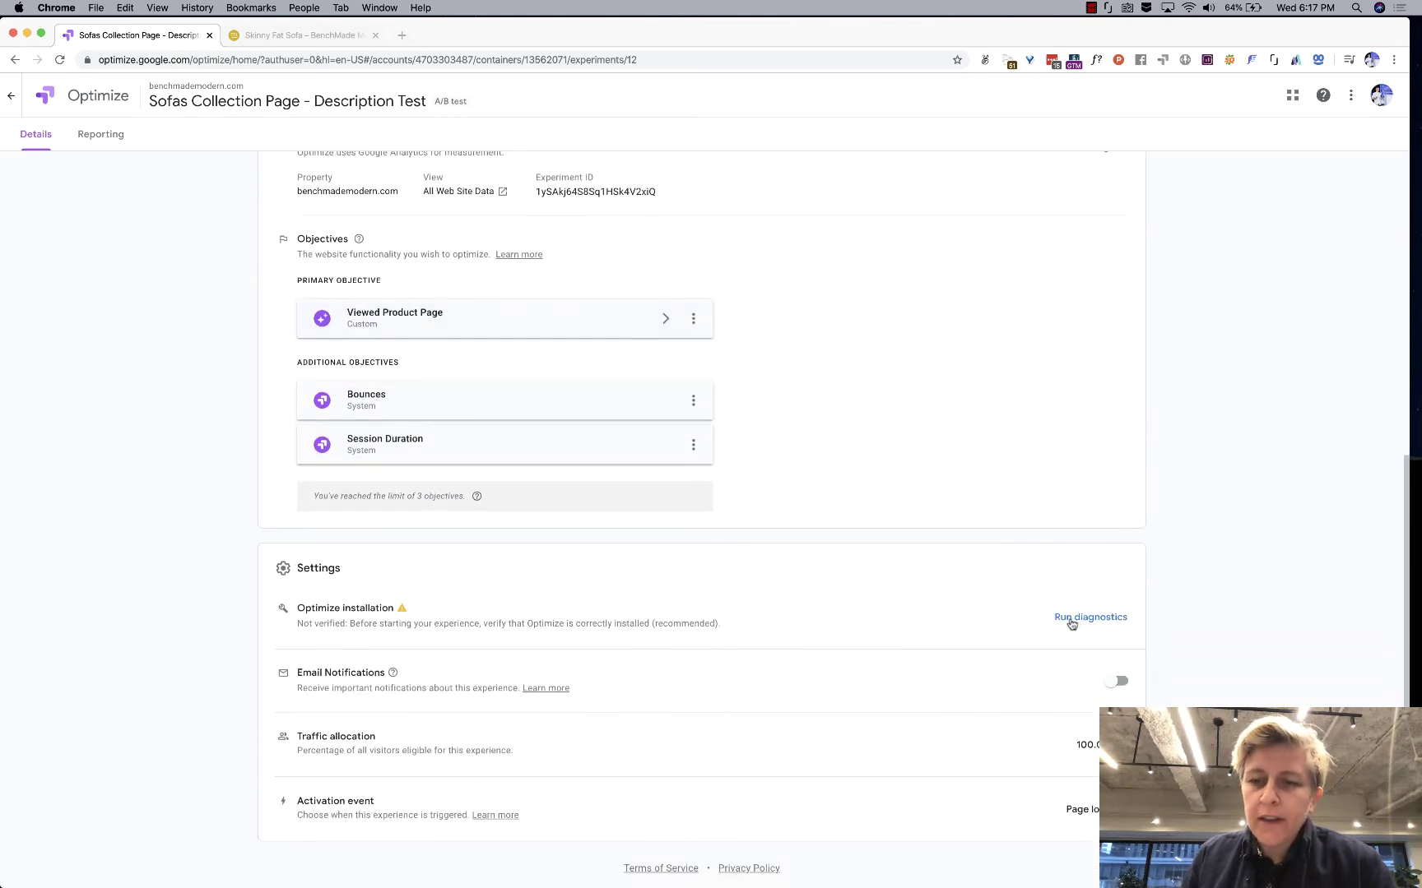
# Run diagnostics to confirm the installation has no errors, then switch on email notifications
pyautogui.click(1072, 621)
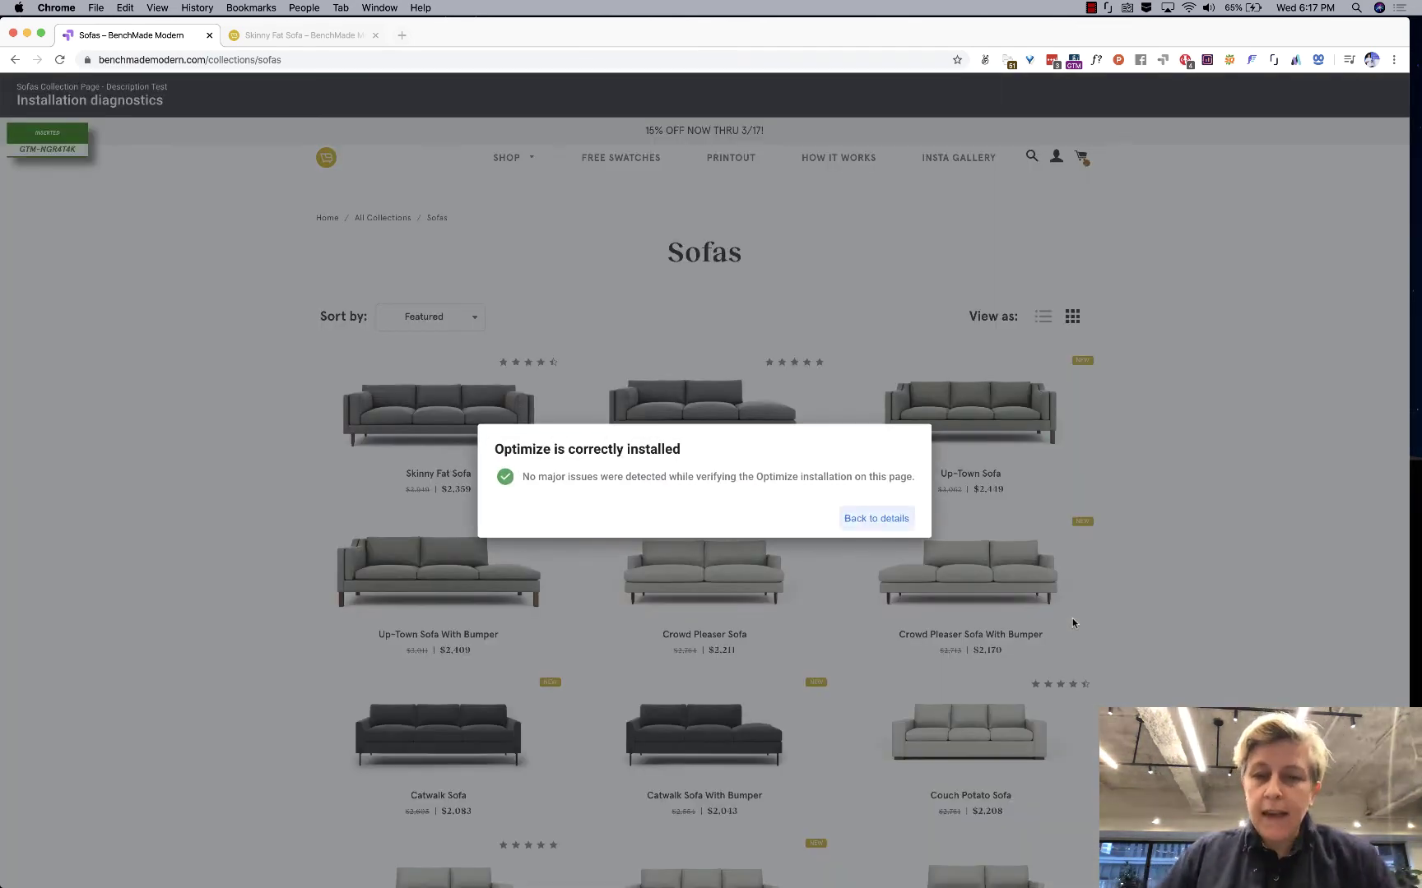
pyautogui.click(868, 519)
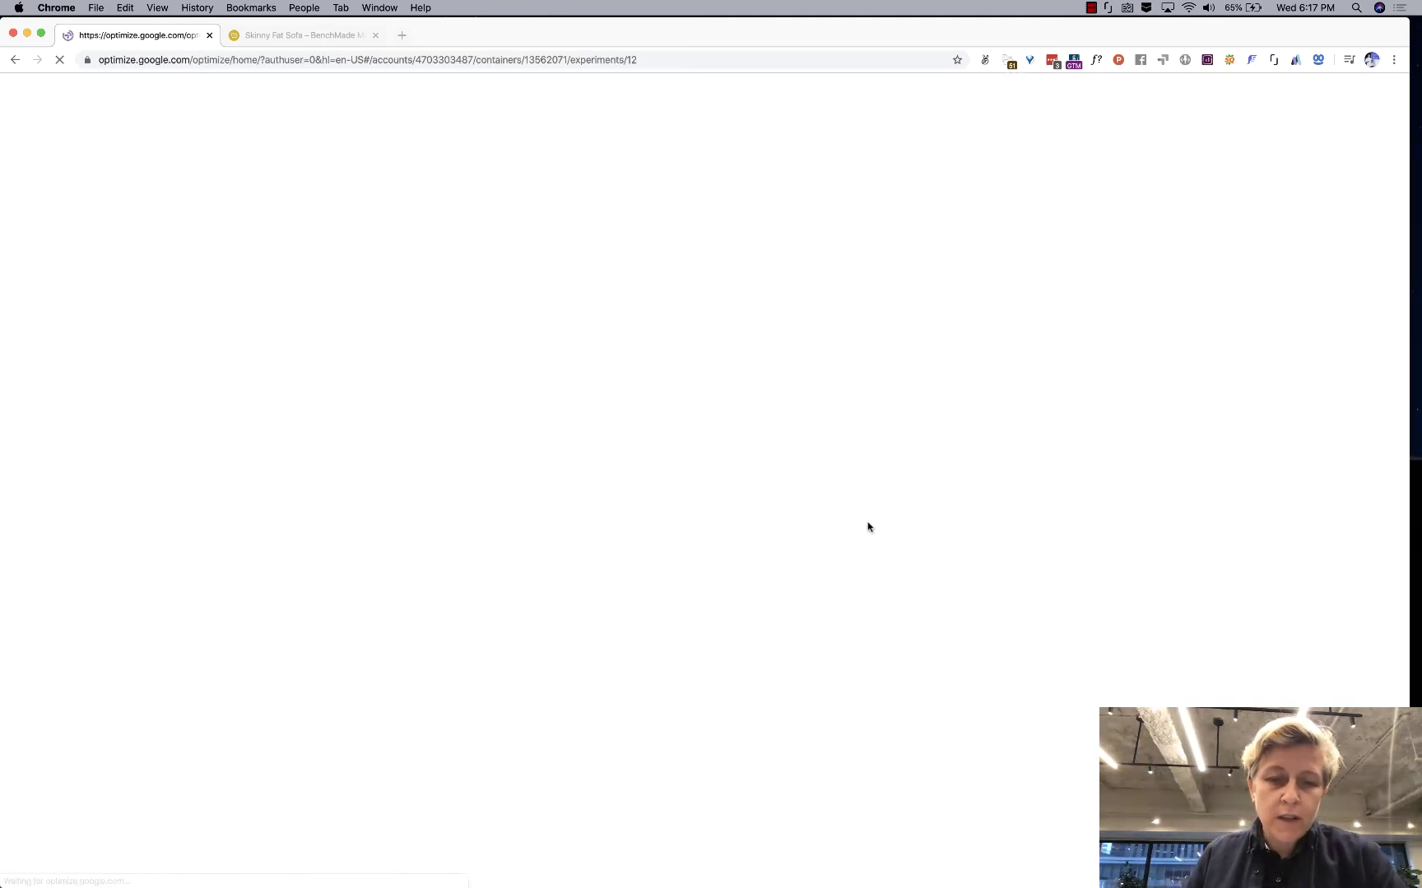
pyautogui.scroll(-5, 527, 544)
pyautogui.scroll(-1, 527, 546)
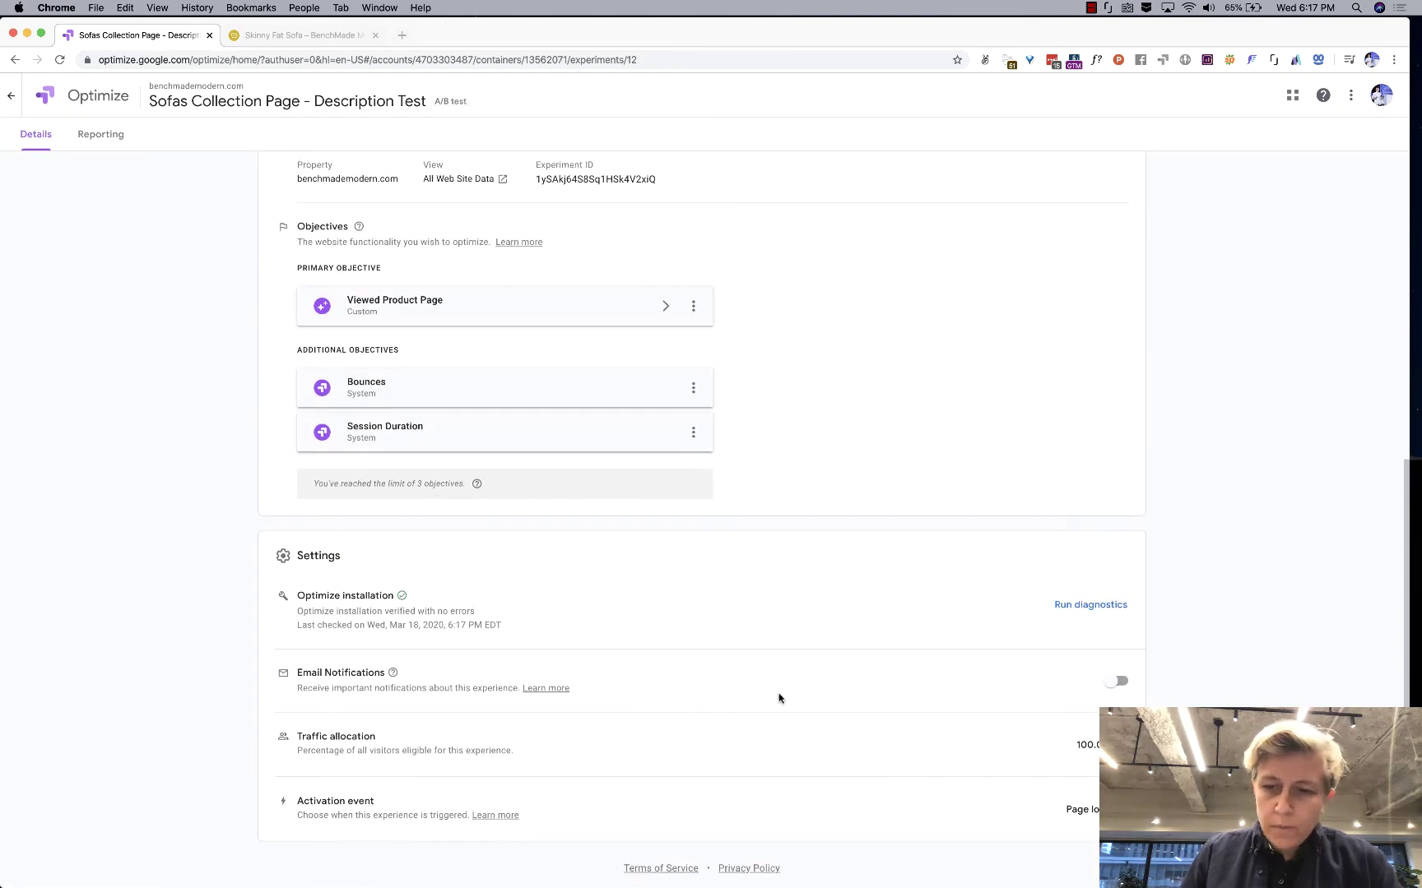
pyautogui.click(1122, 682)
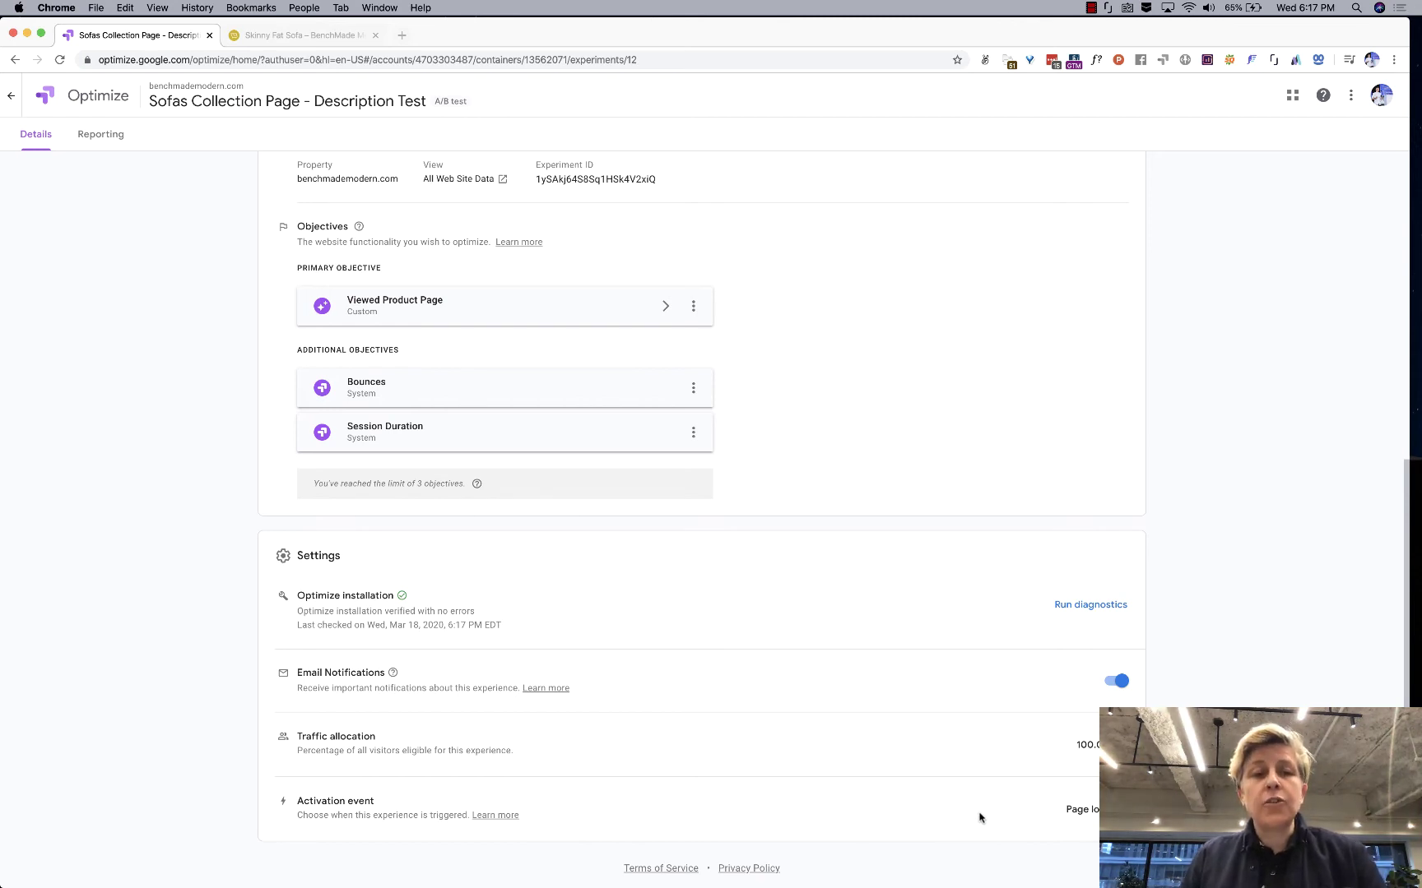
# Glance at the Skinny Fat Sofa tab, then return to the top of the Description Test experiment
pyautogui.click(296, 35)
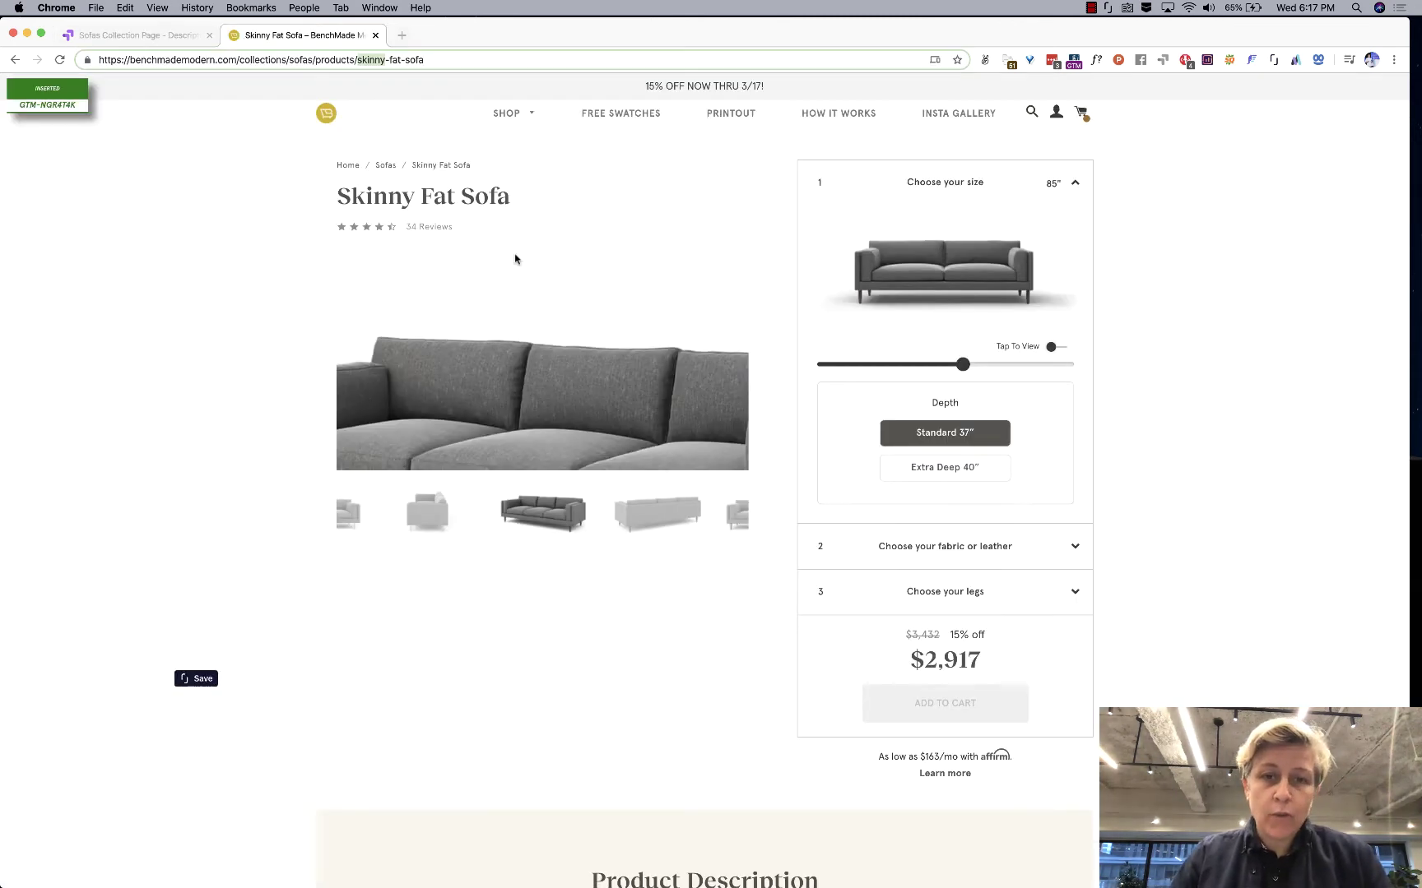
pyautogui.hscroll(-5, 530, 254)
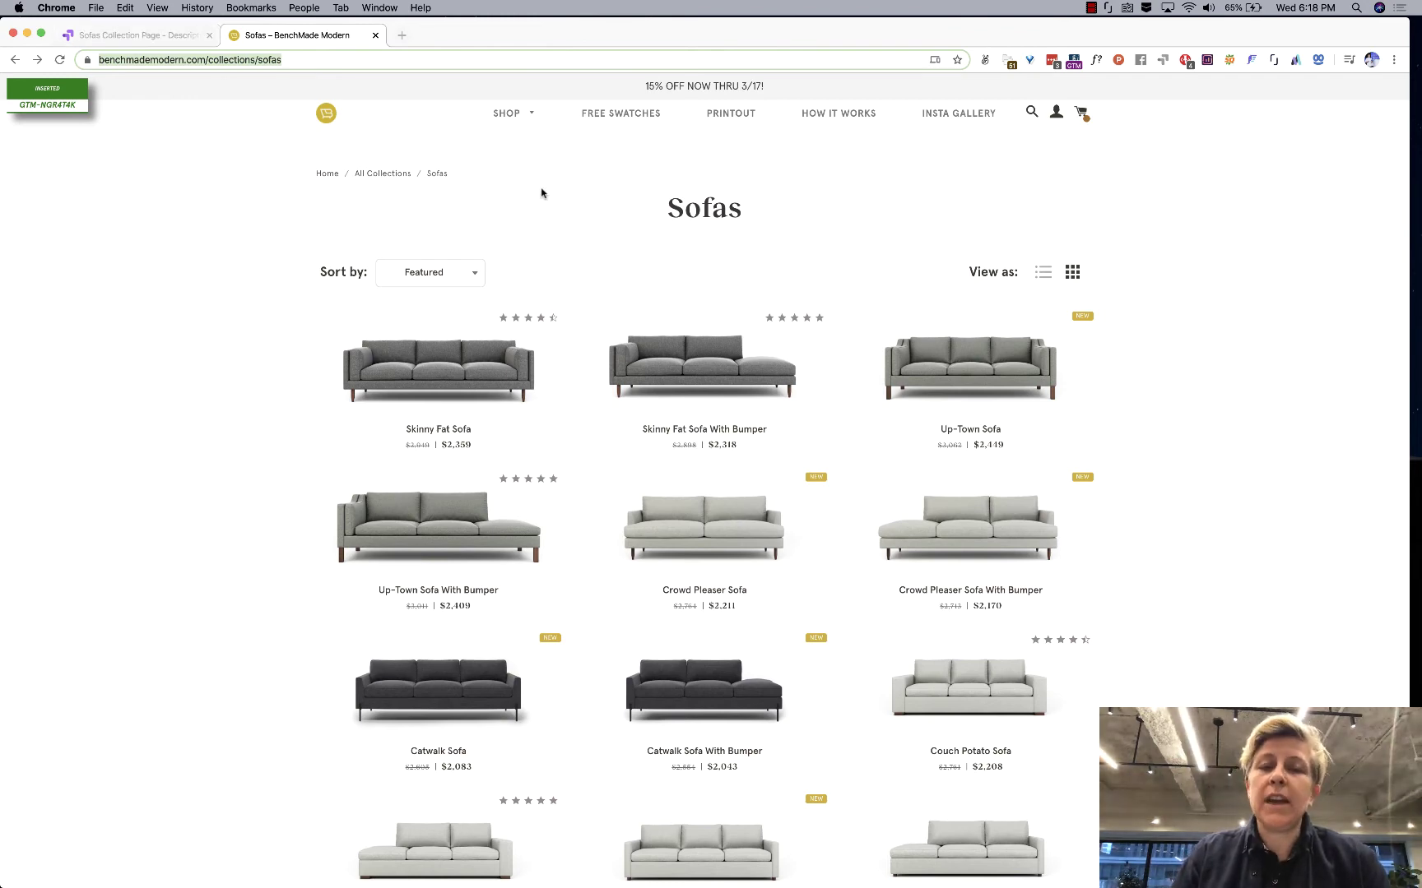
pyautogui.click(174, 36)
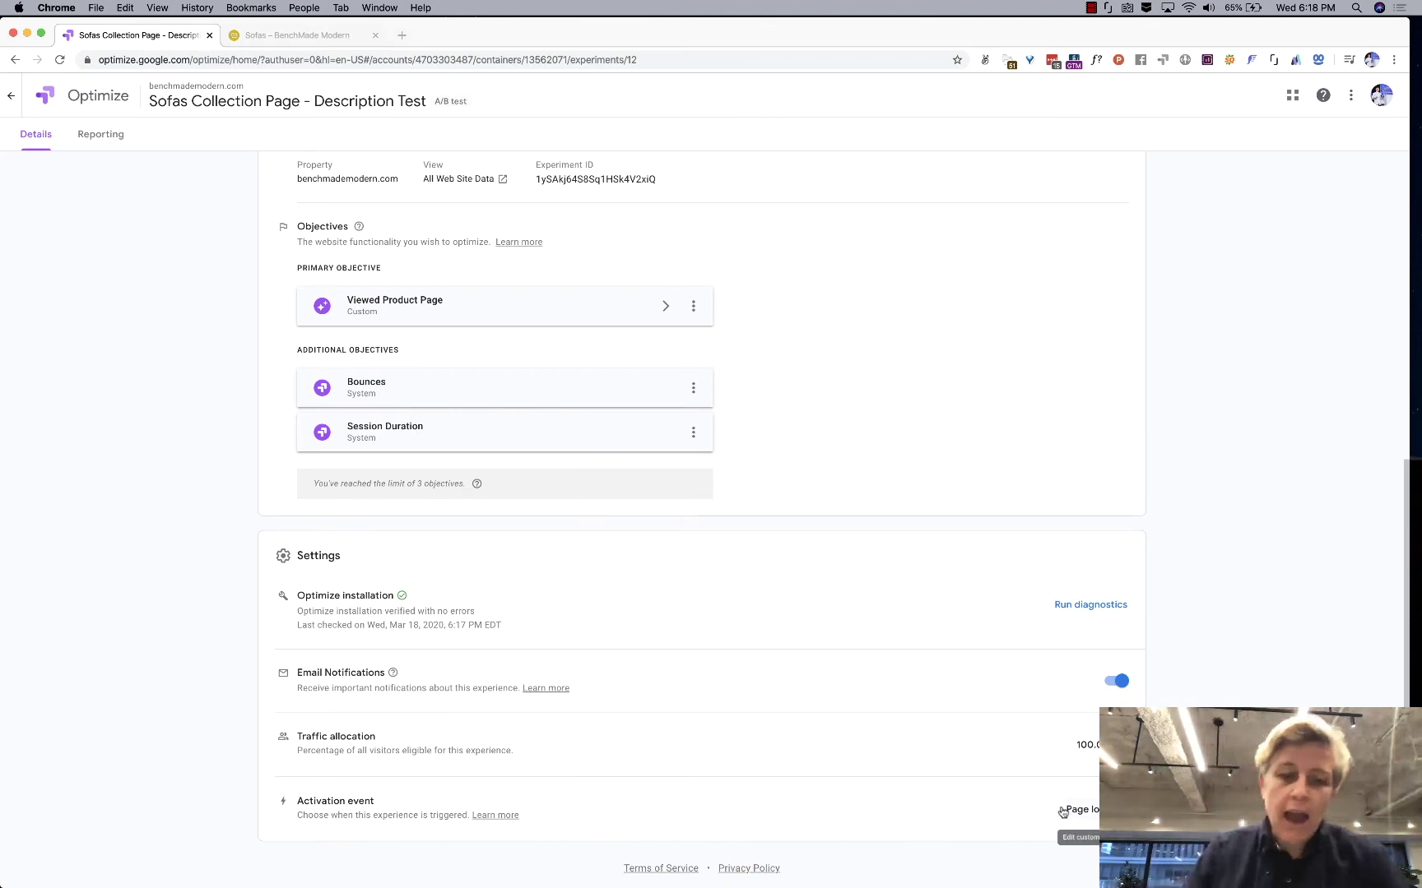
pyautogui.scroll(8, 1062, 813)
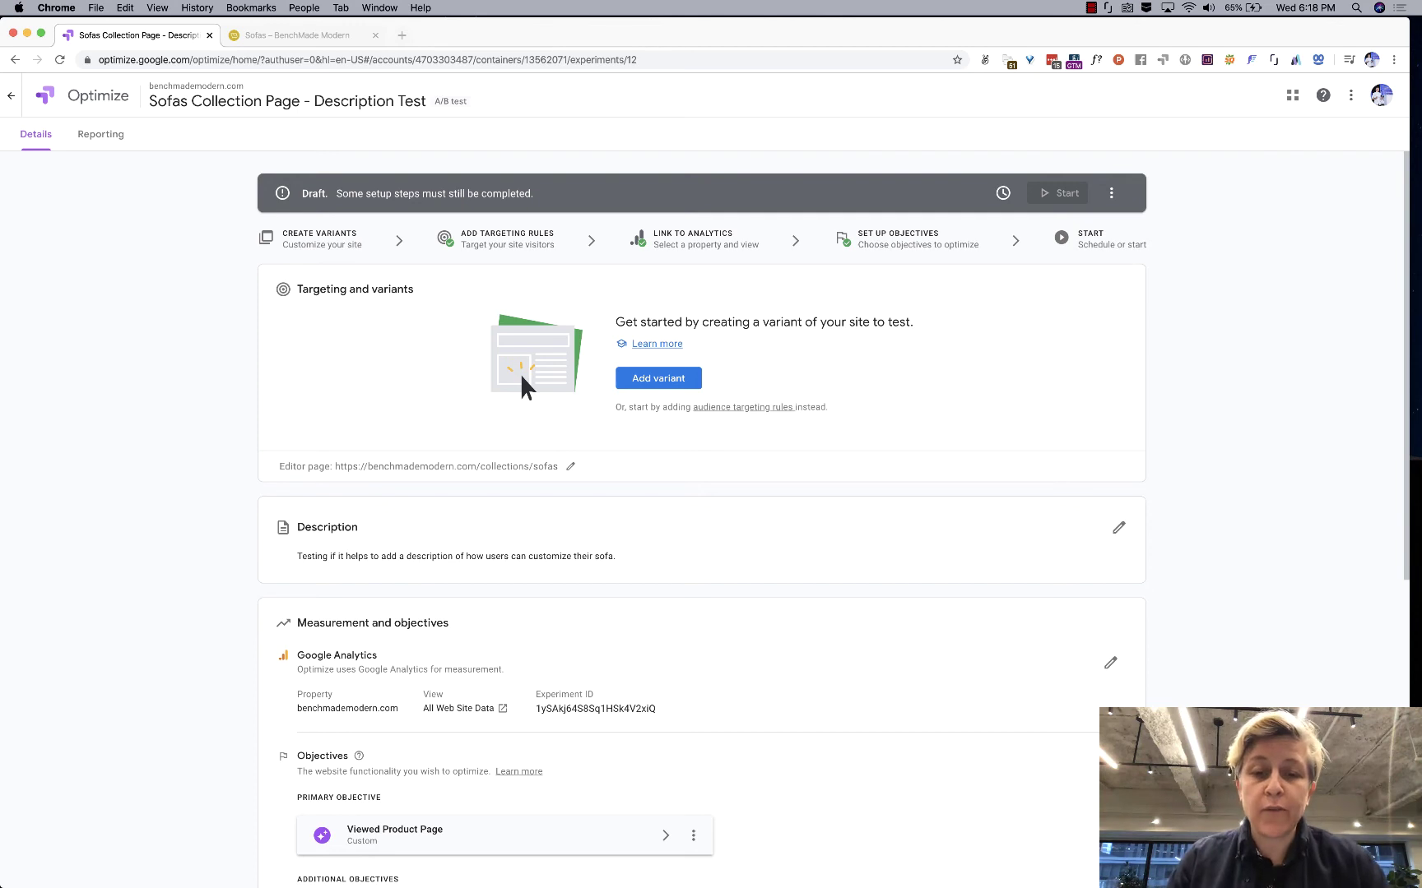
# Add a new variant, rename 'Variant 1' to 'Descriptive Subheader', and save it
pyautogui.click(639, 382)
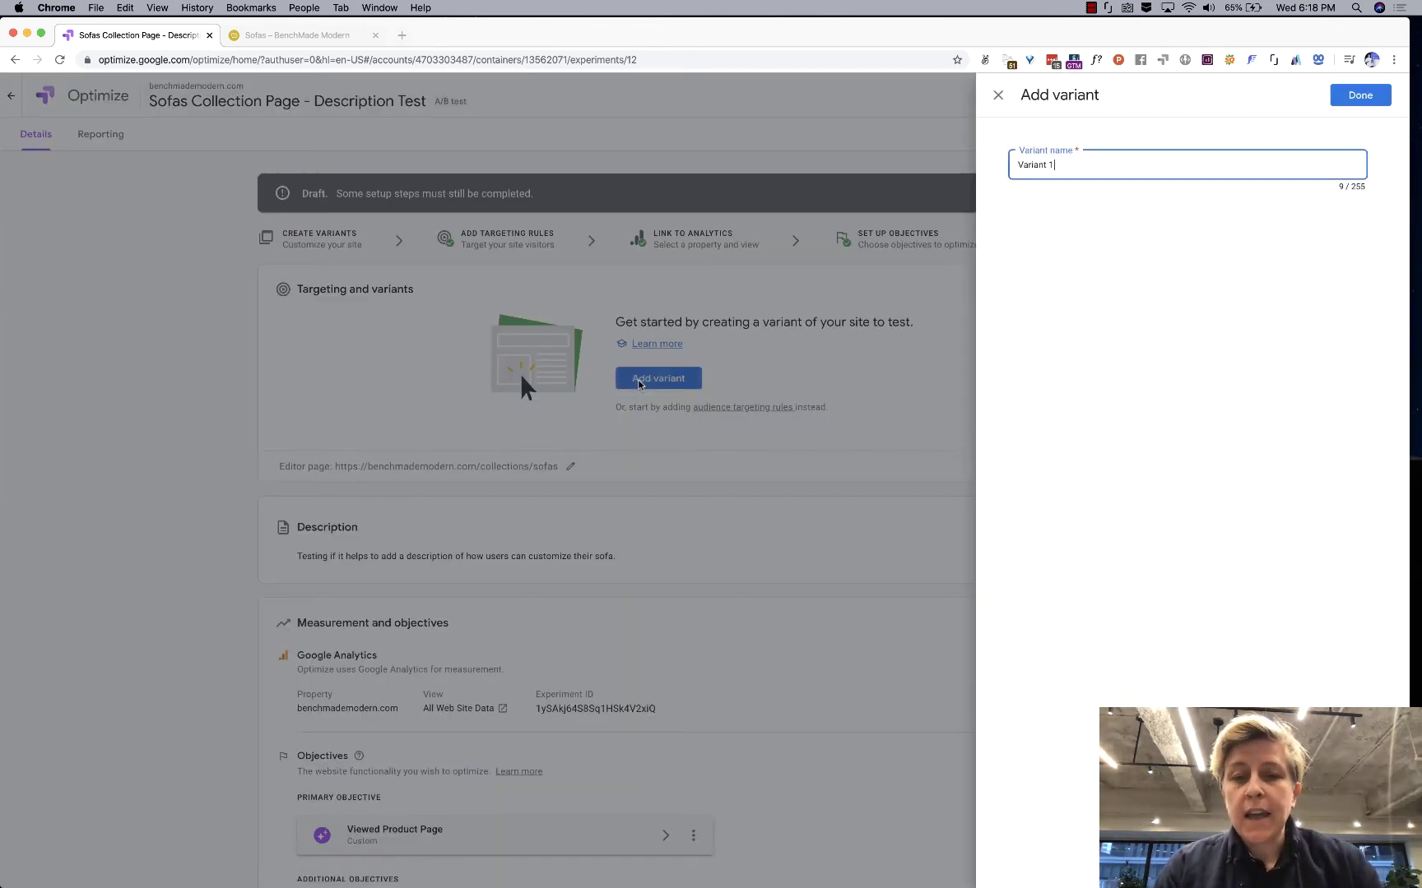
pyautogui.press('super+a')
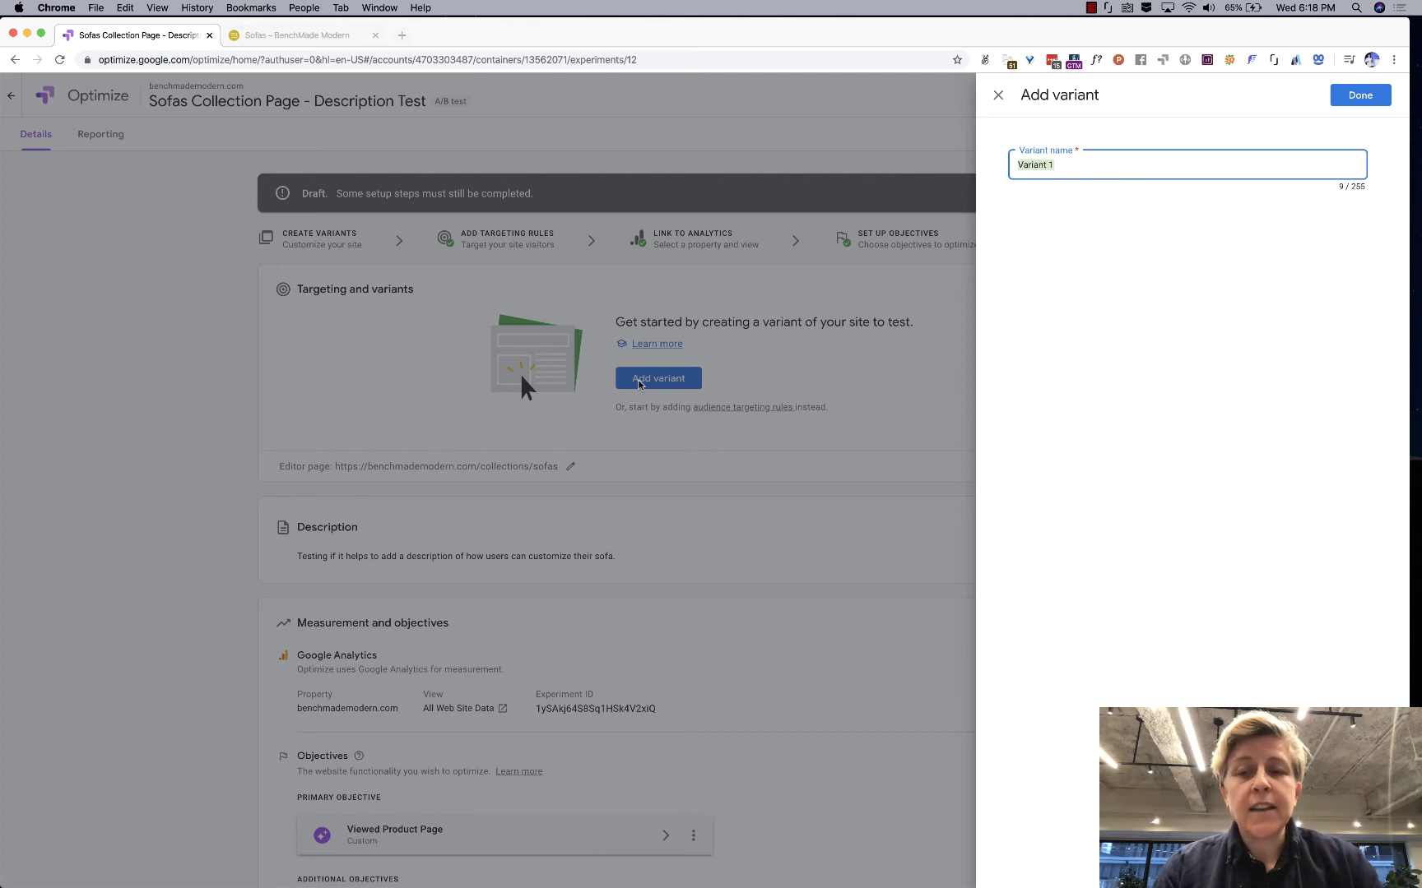
pyautogui.write('V')
pyautogui.press('BackSpace')
pyautogui.write('Va')
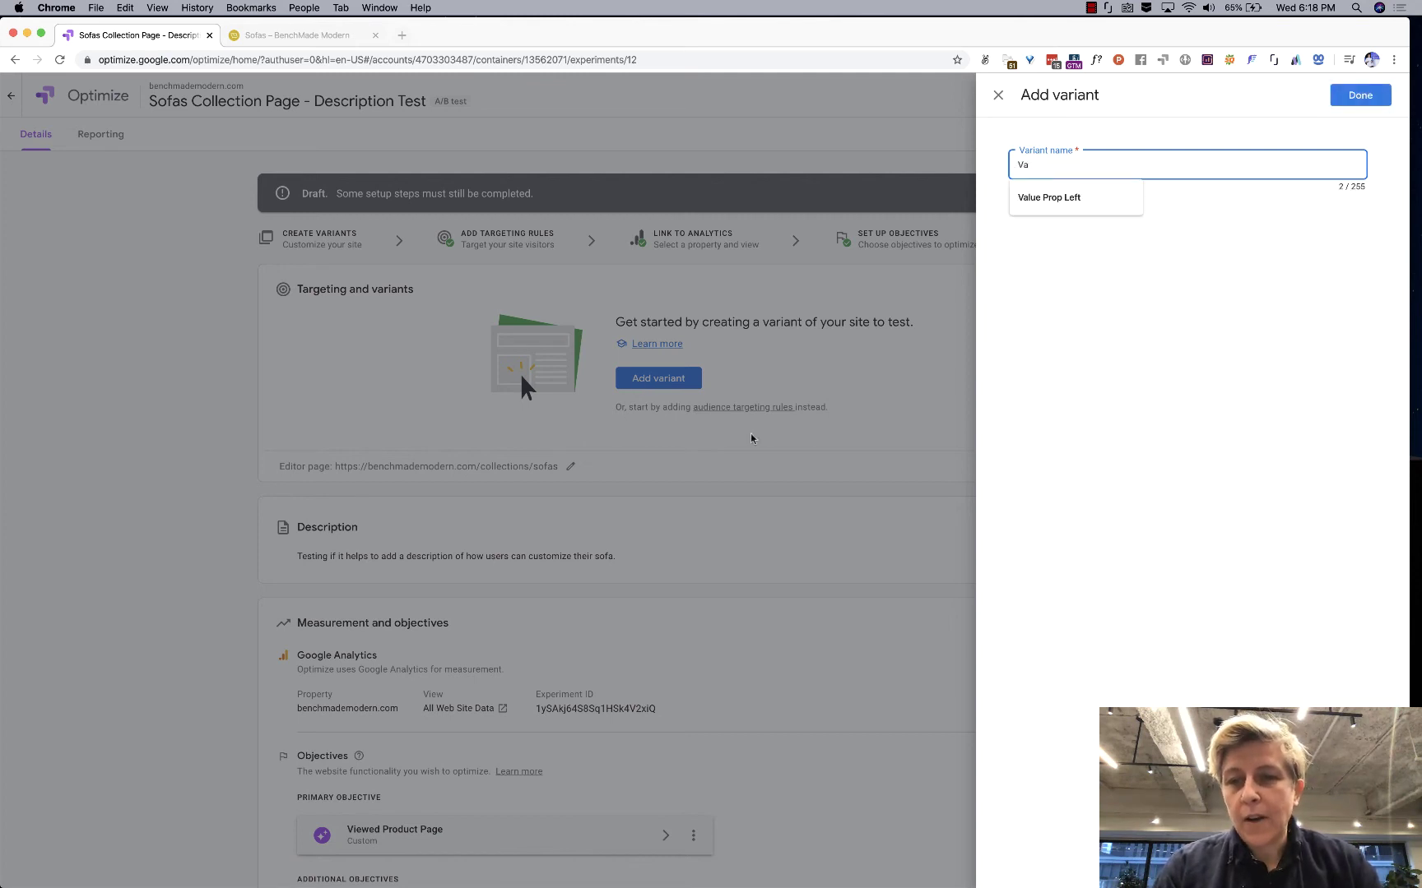
pyautogui.press('super+a')
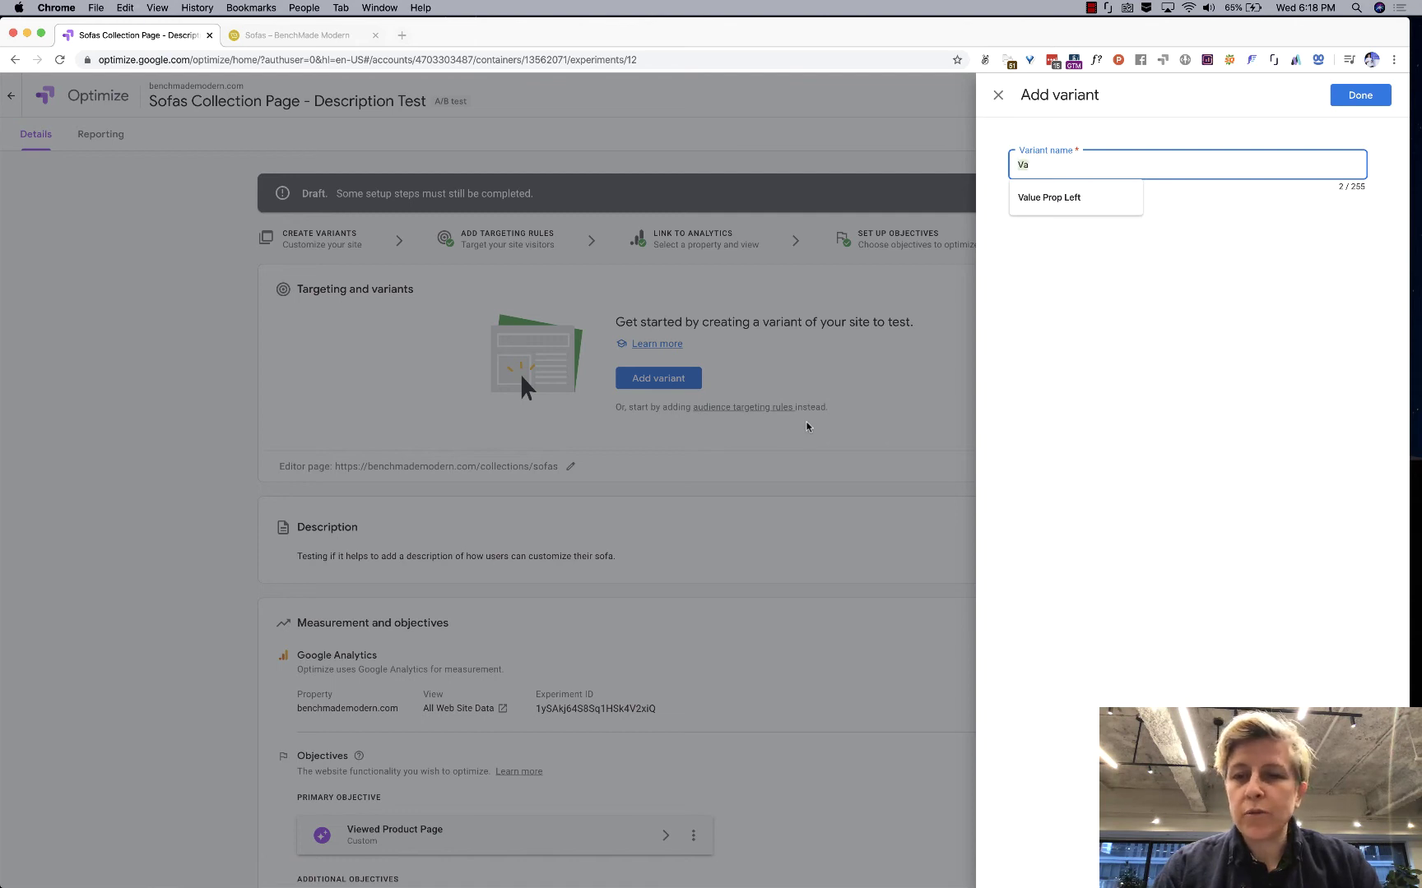
pyautogui.write('Des')
pyautogui.click(1072, 196)
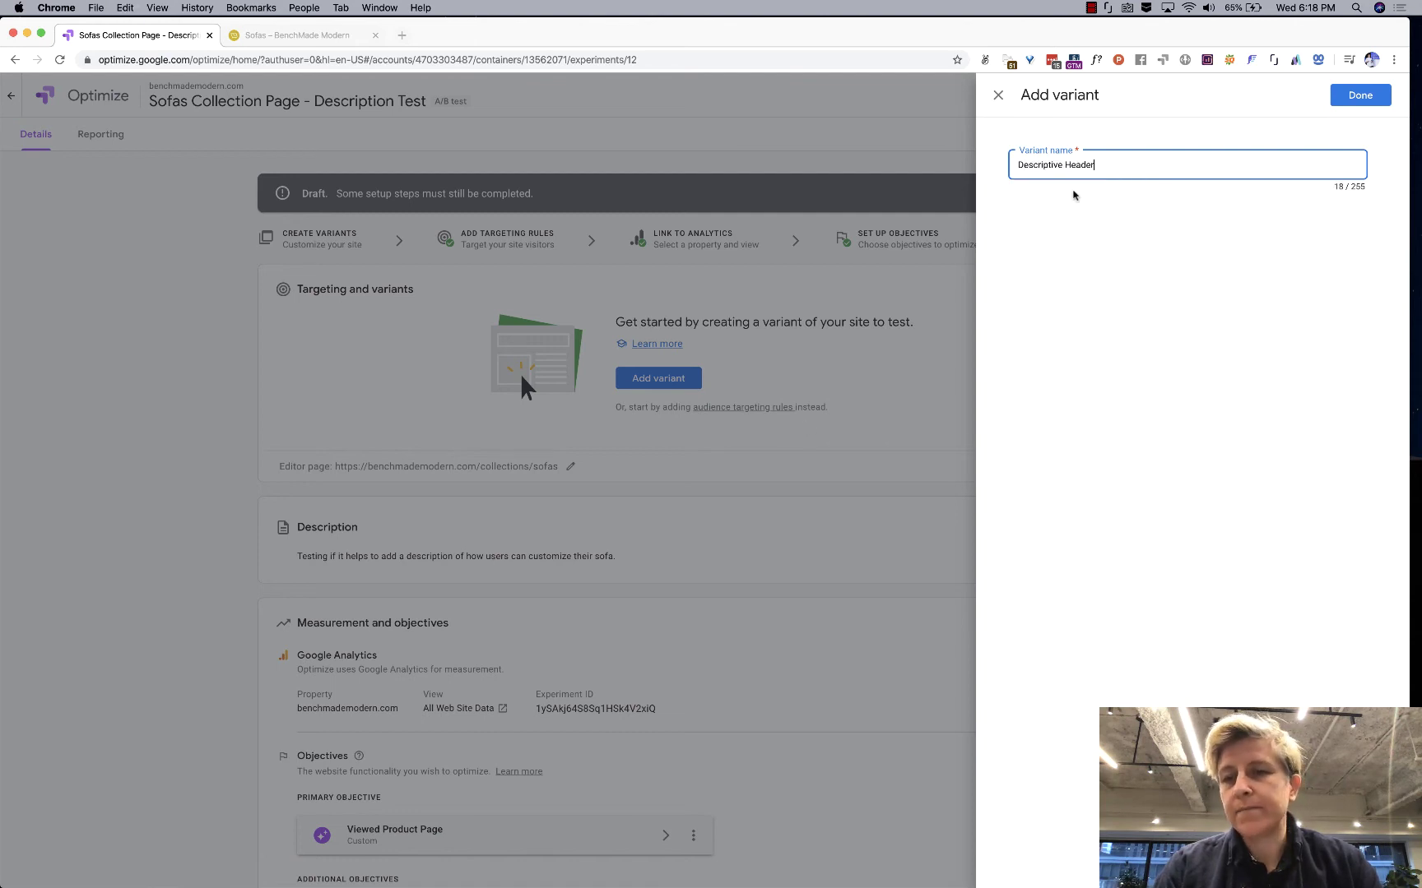
pyautogui.doubleClick(1084, 162)
pyautogui.write('Sub')
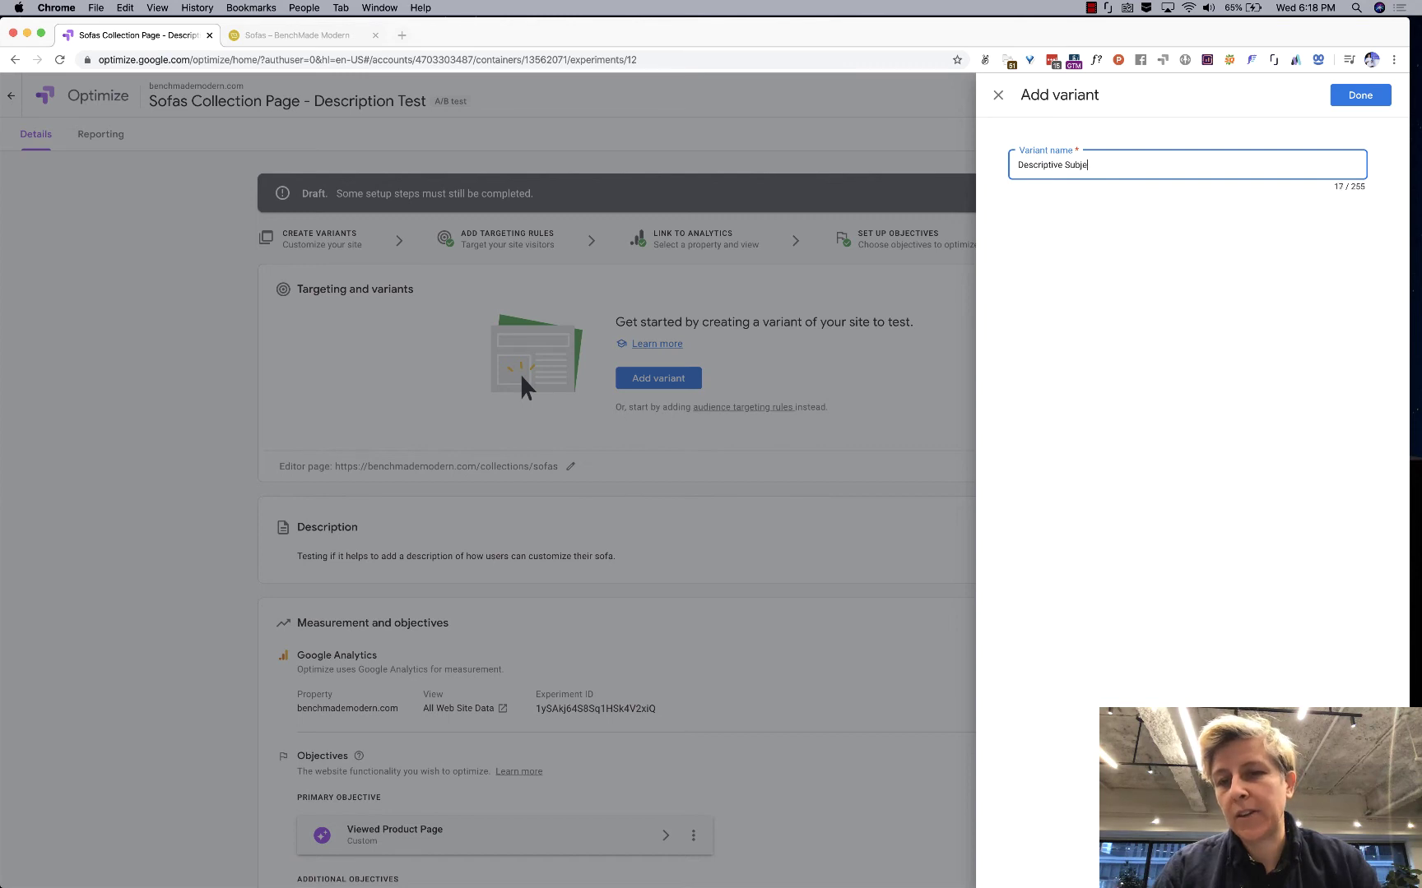
pyautogui.write('header')
pyautogui.click(1360, 95)
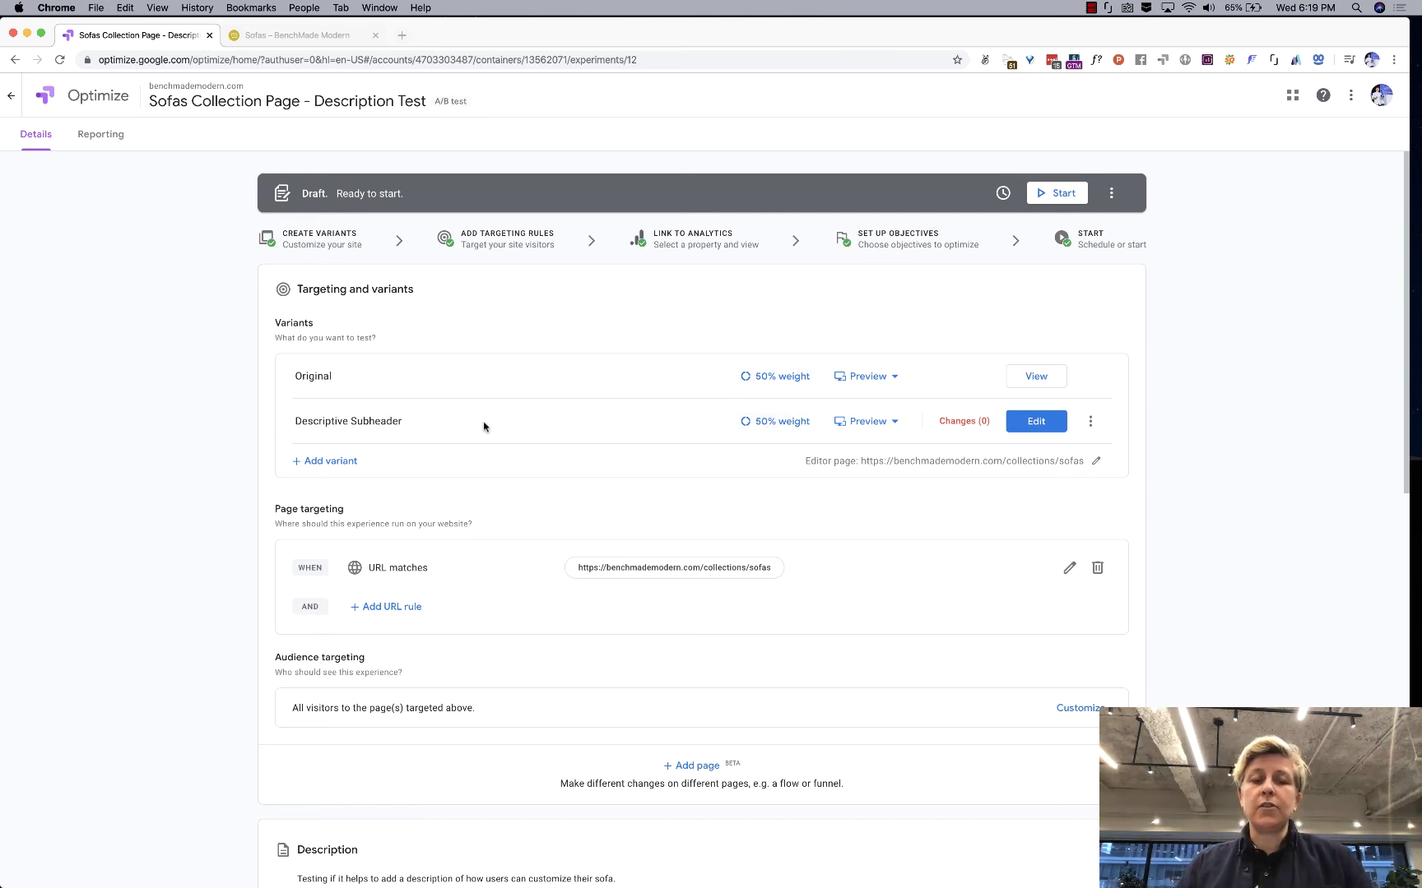
# In the variant's visual editor, change the Sofas h1 heading text to 'Customizable Sofas'
pyautogui.click(1037, 421)
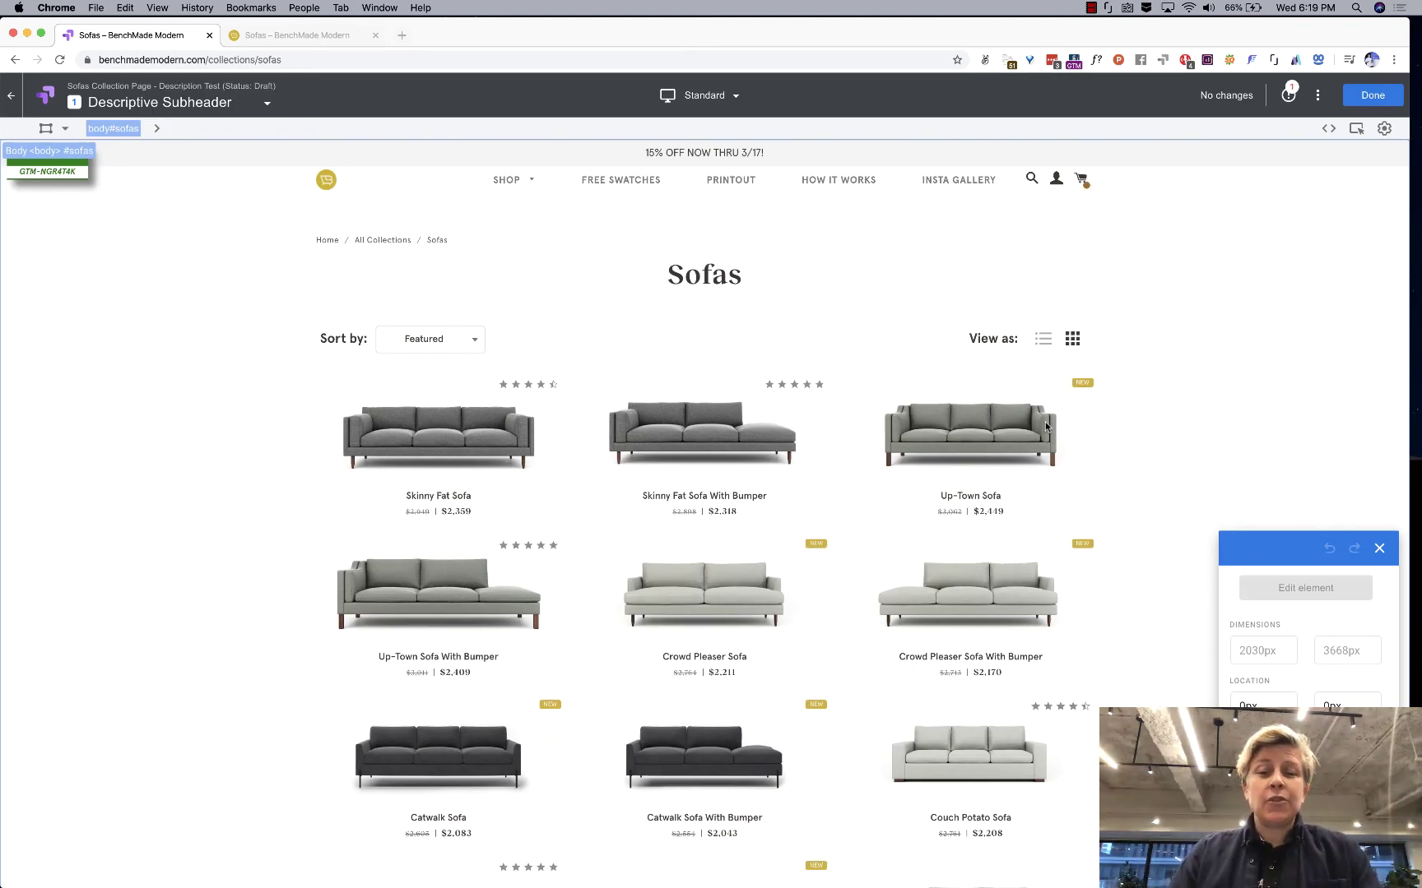
pyautogui.click(706, 273)
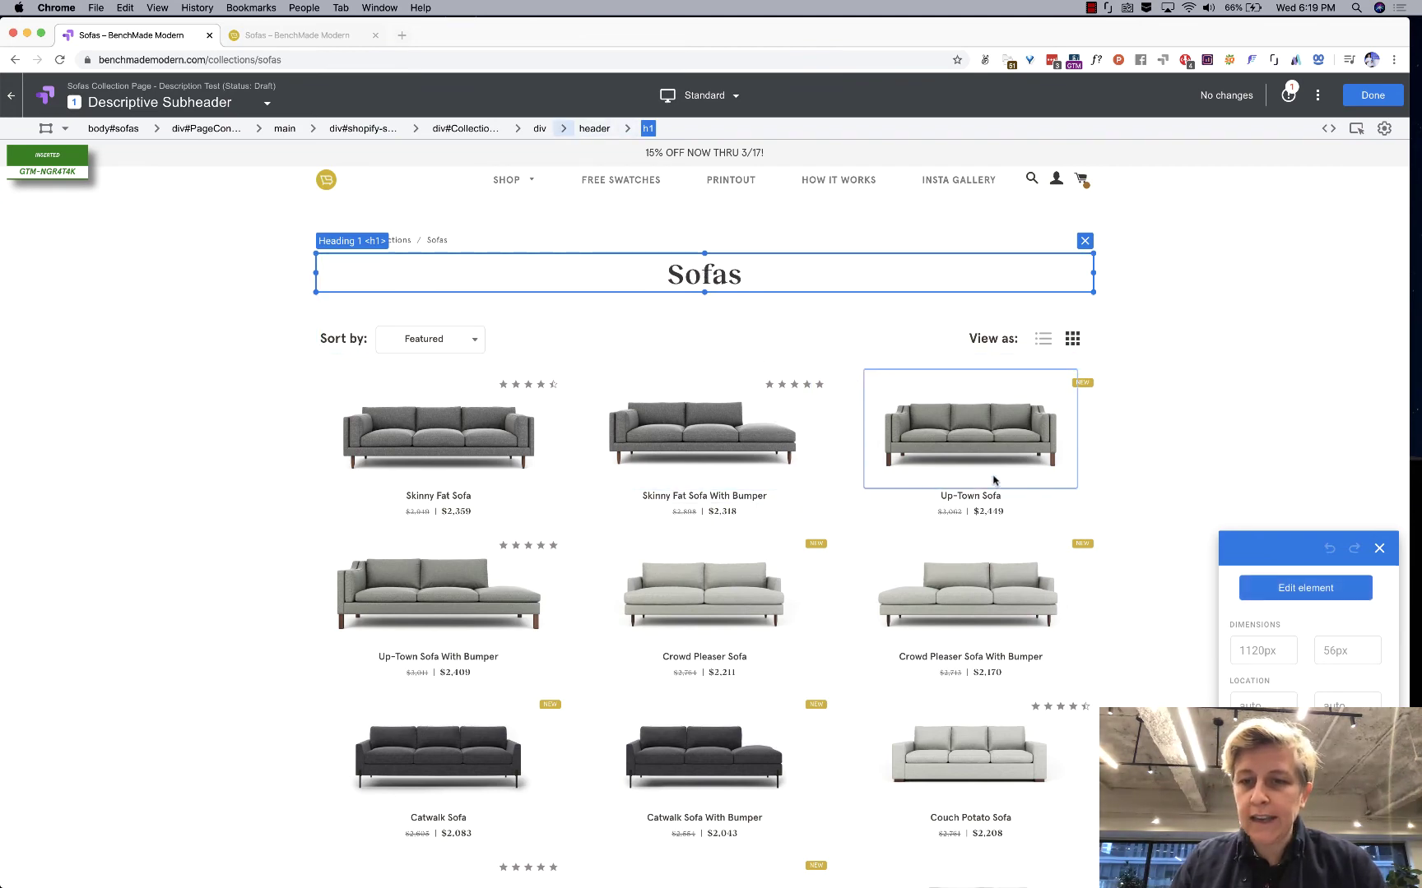
pyautogui.click(1267, 586)
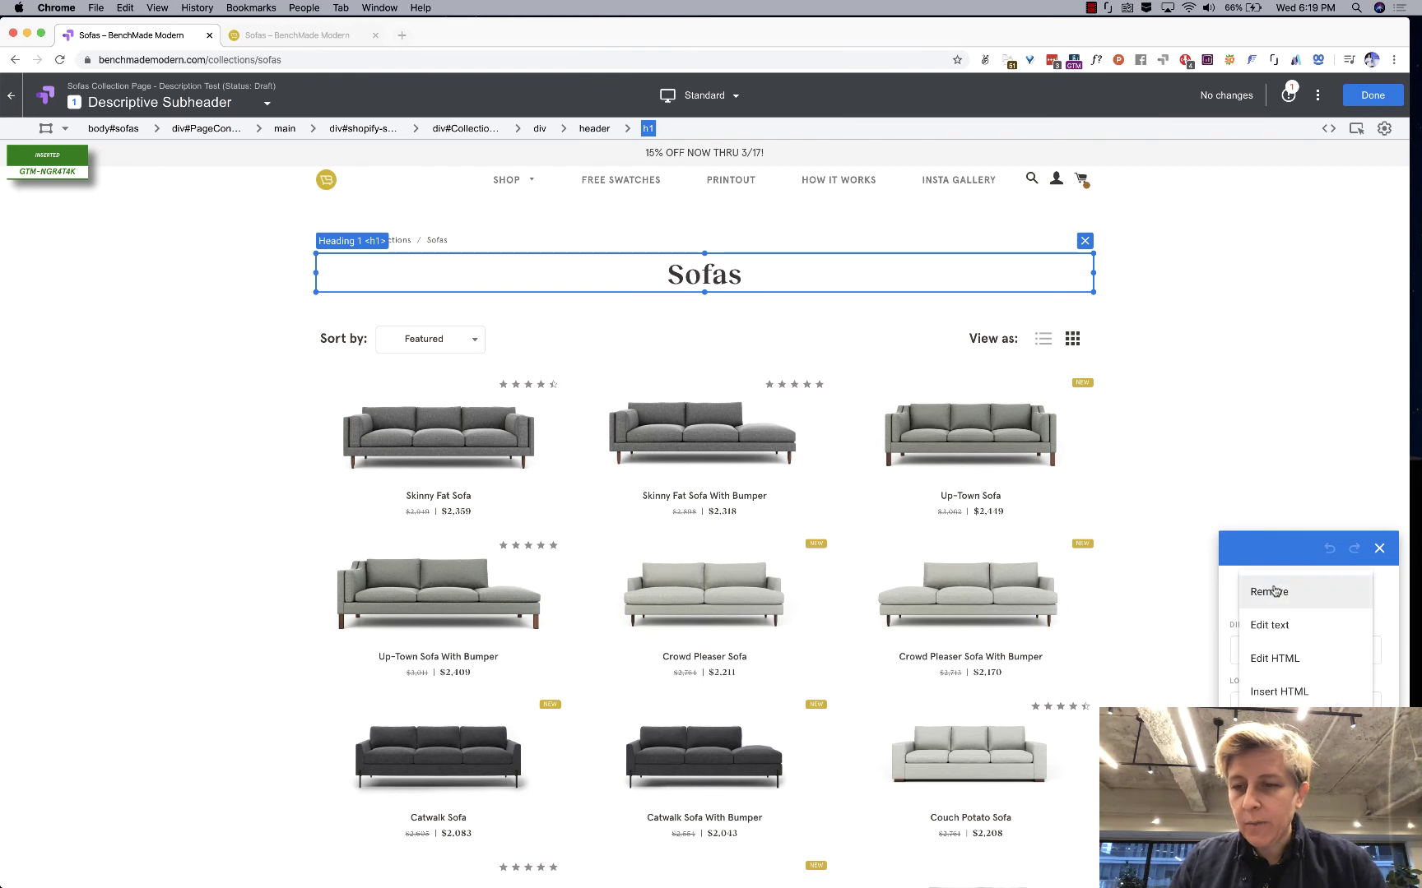
pyautogui.click(1272, 623)
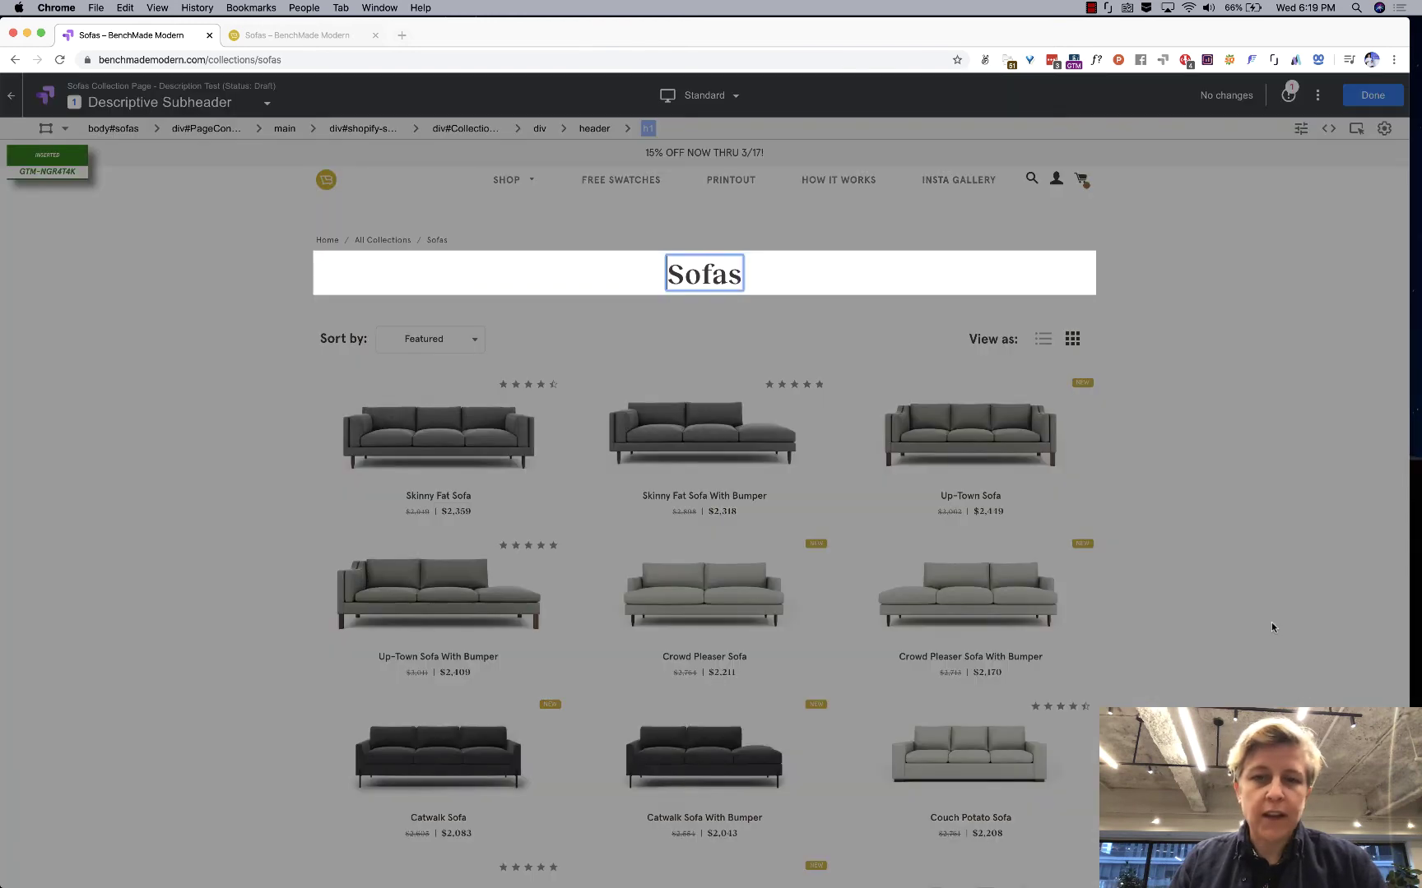
pyautogui.doubleClick(703, 272)
pyautogui.press('Left')
pyautogui.write('Customiz')
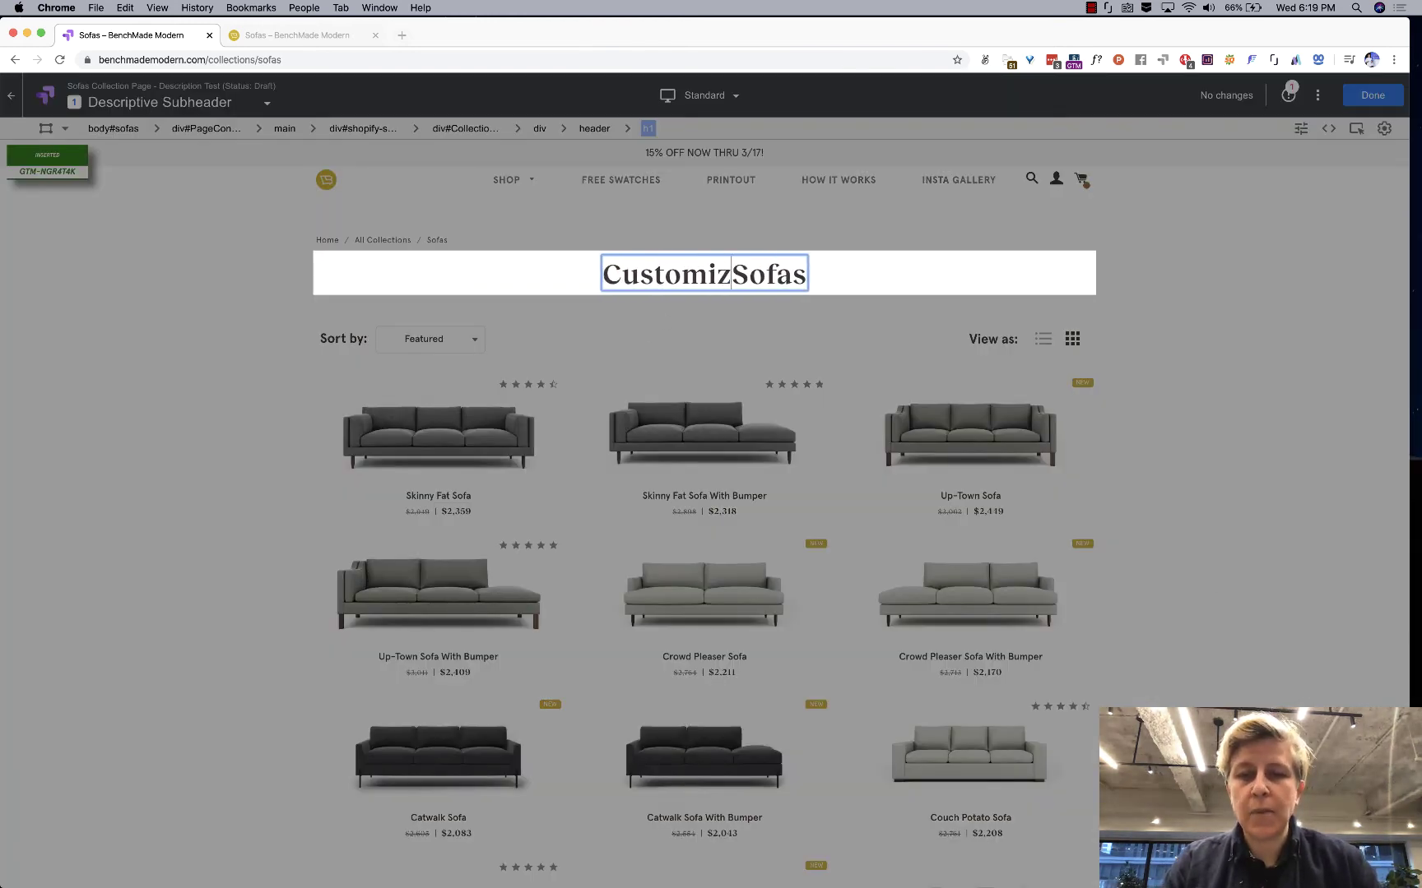
pyautogui.write('able')
pyautogui.click(866, 234)
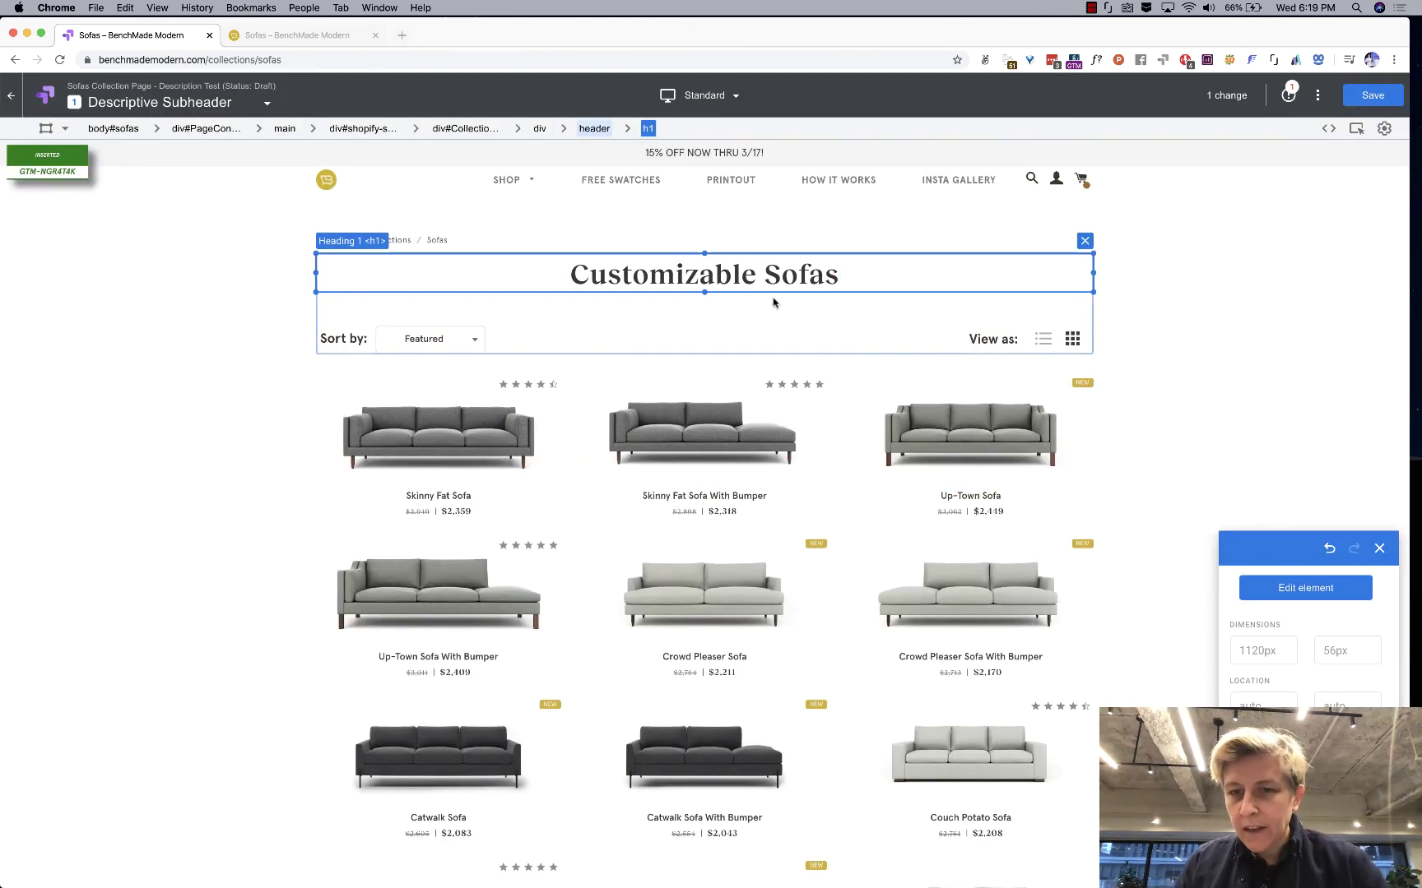
# In the heading's HTML, add a paragraph about choosing from 120+ performance fabrics and leathers
pyautogui.click(1284, 600)
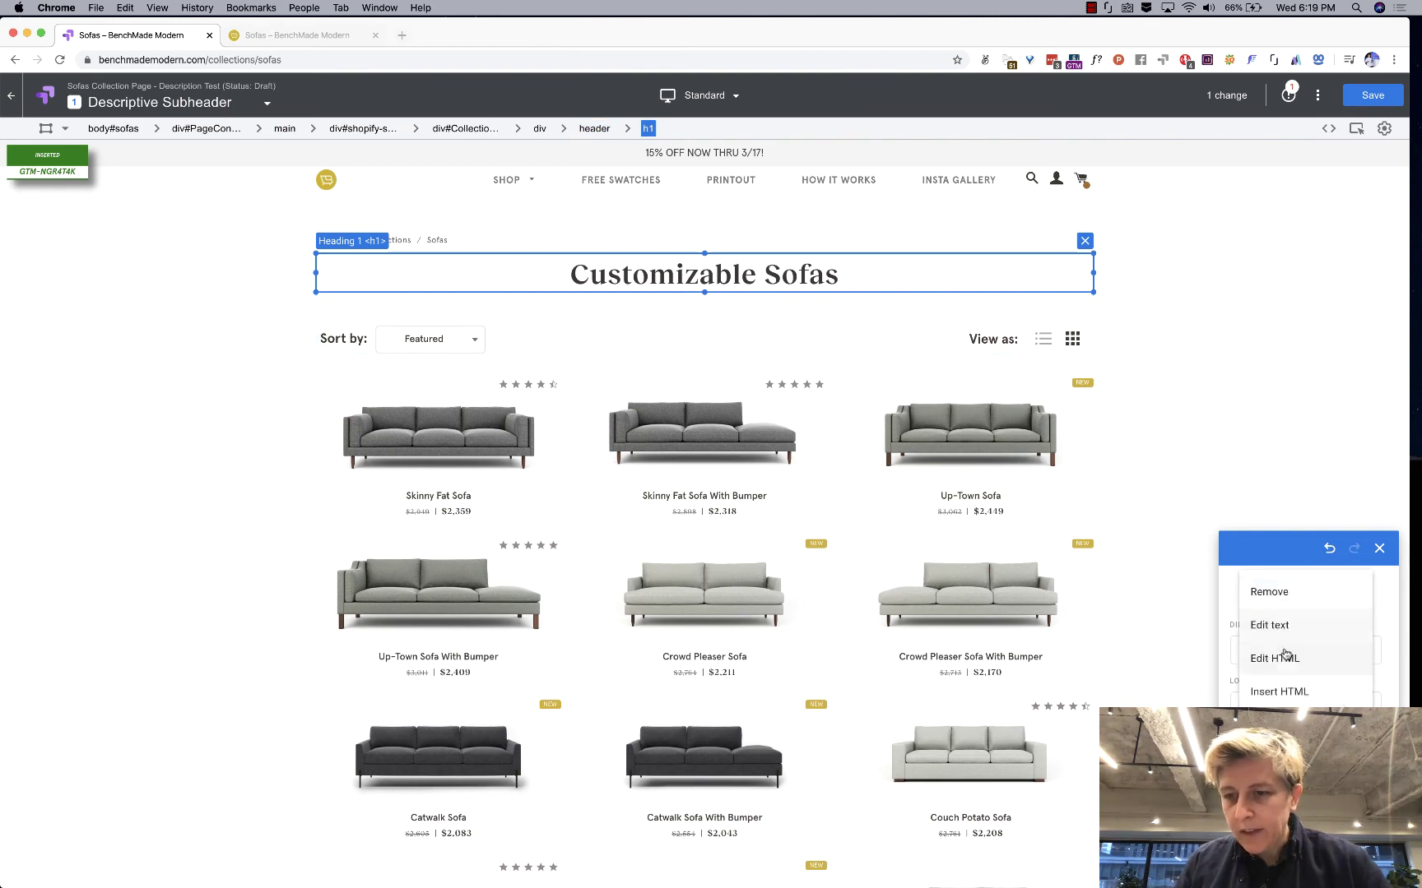
pyautogui.click(1285, 657)
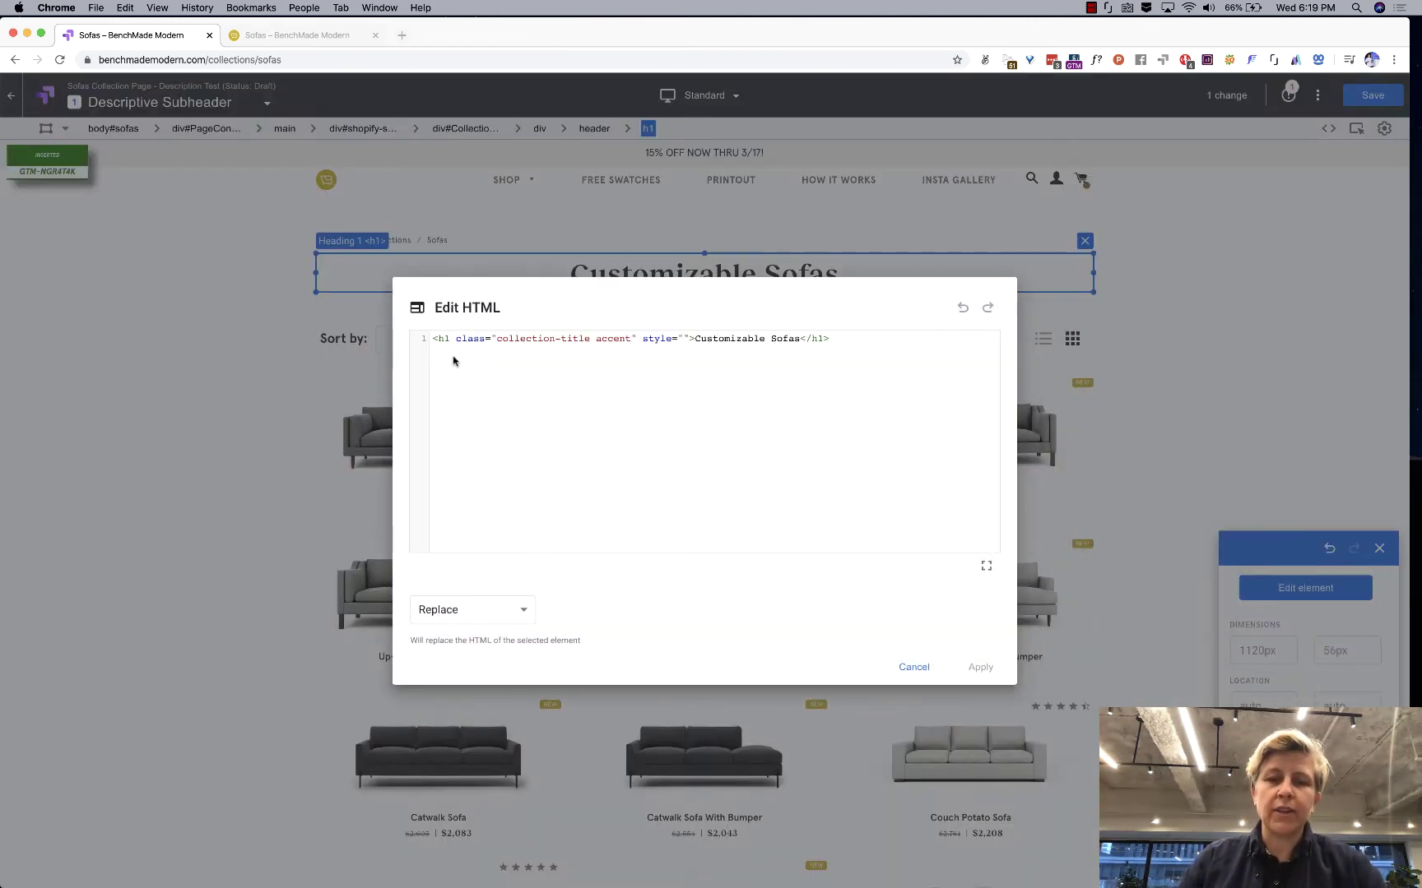
pyautogui.moveTo(432, 338); pyautogui.dragTo(831, 340)
pyautogui.click(863, 341)
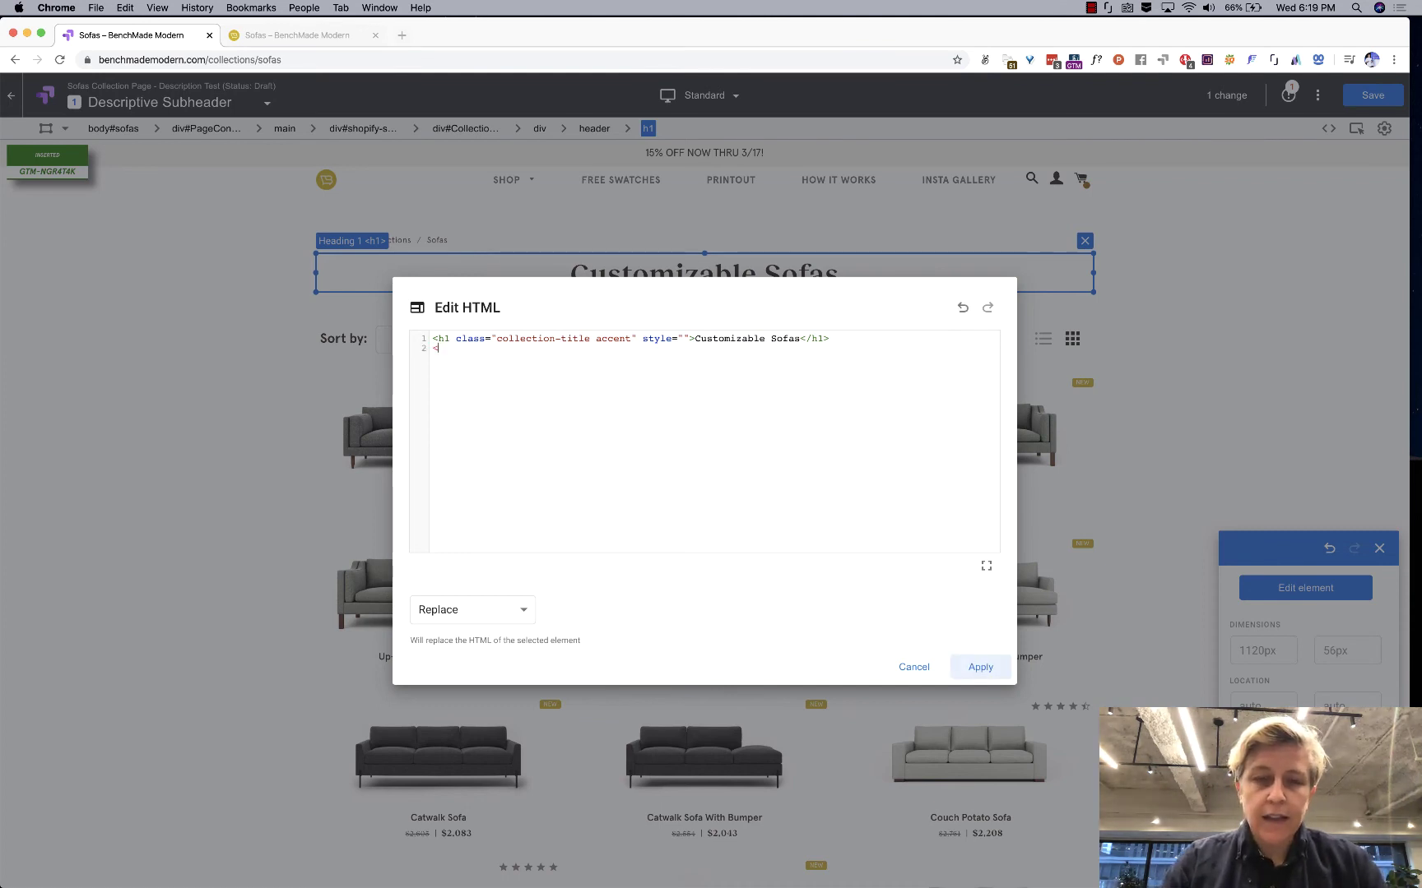
pyautogui.write('</p>')
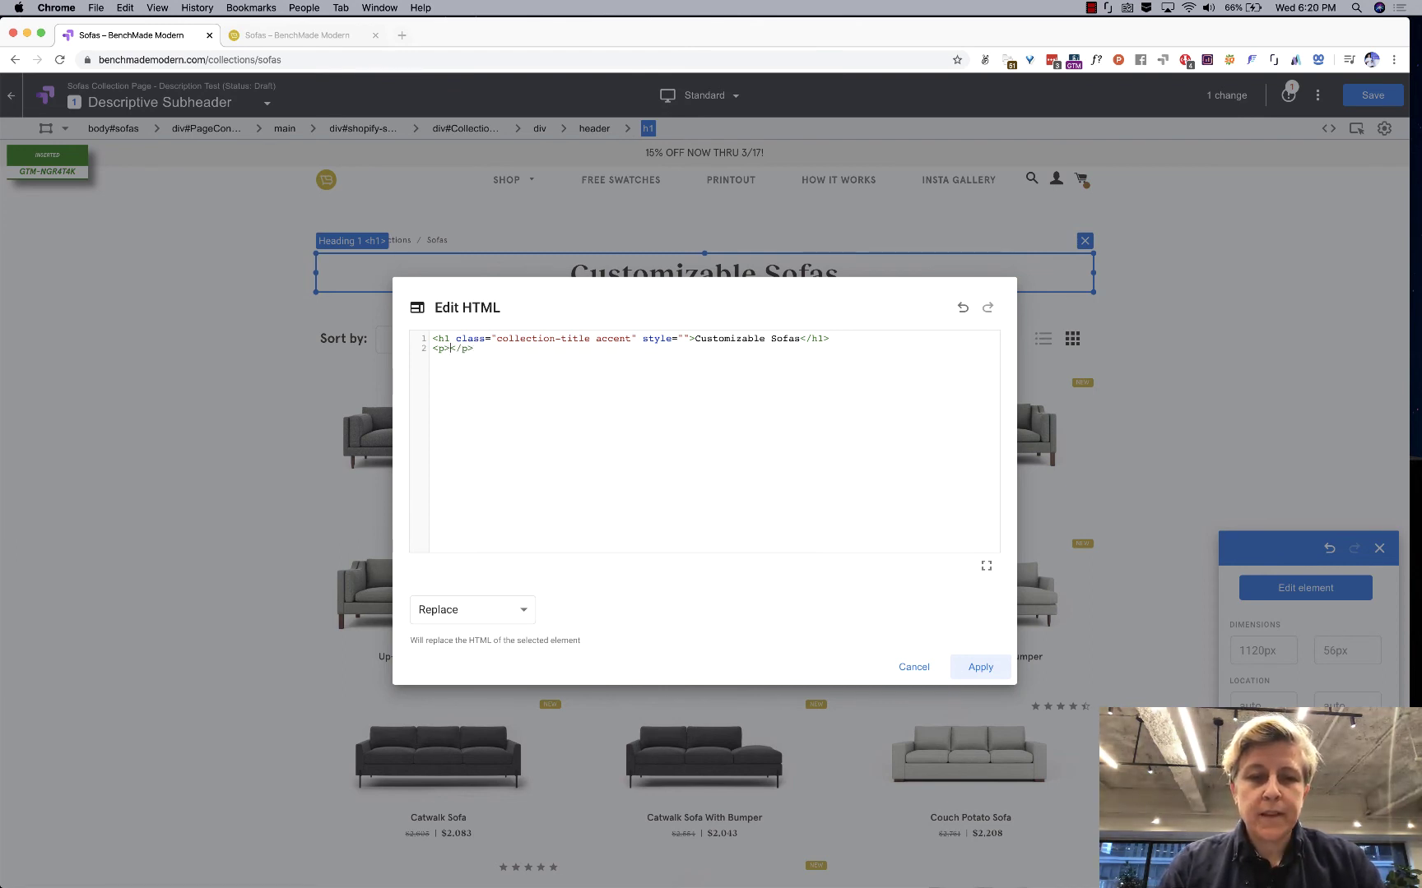
pyautogui.write('Select your favo')
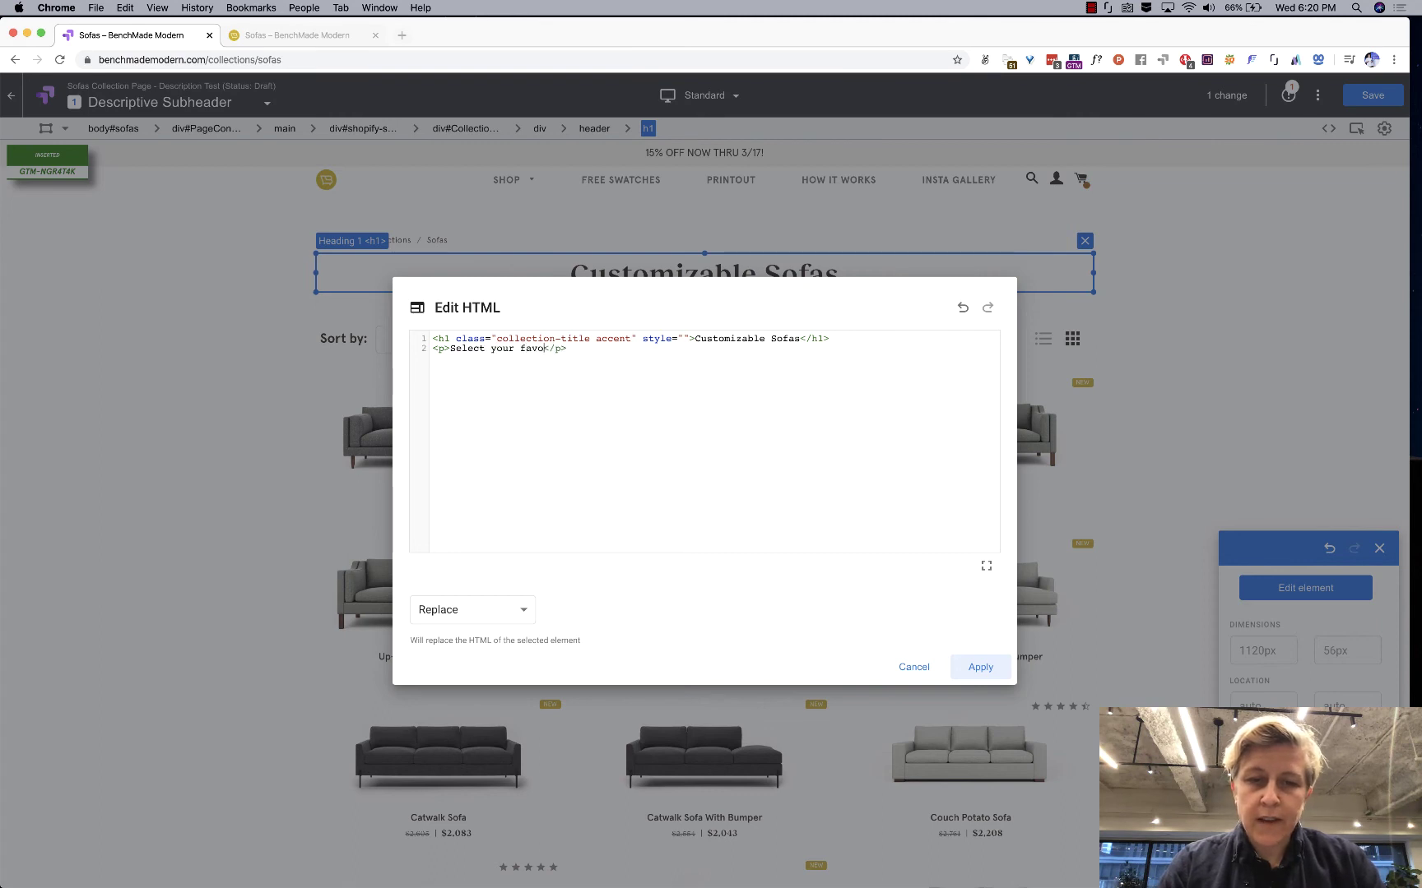
pyautogui.write('rite sofa and')
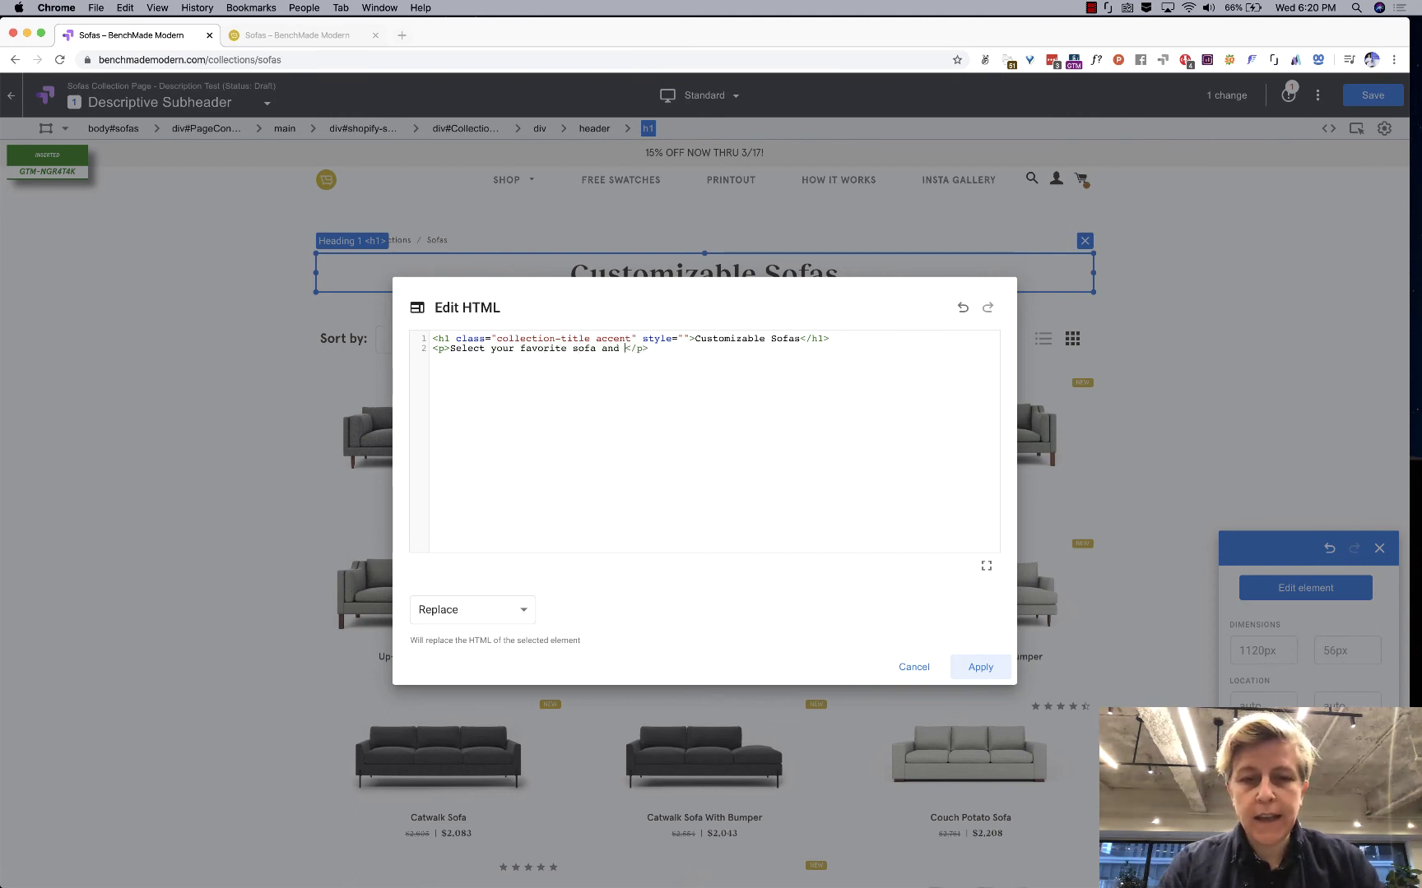
pyautogui.write(' choose from 120+')
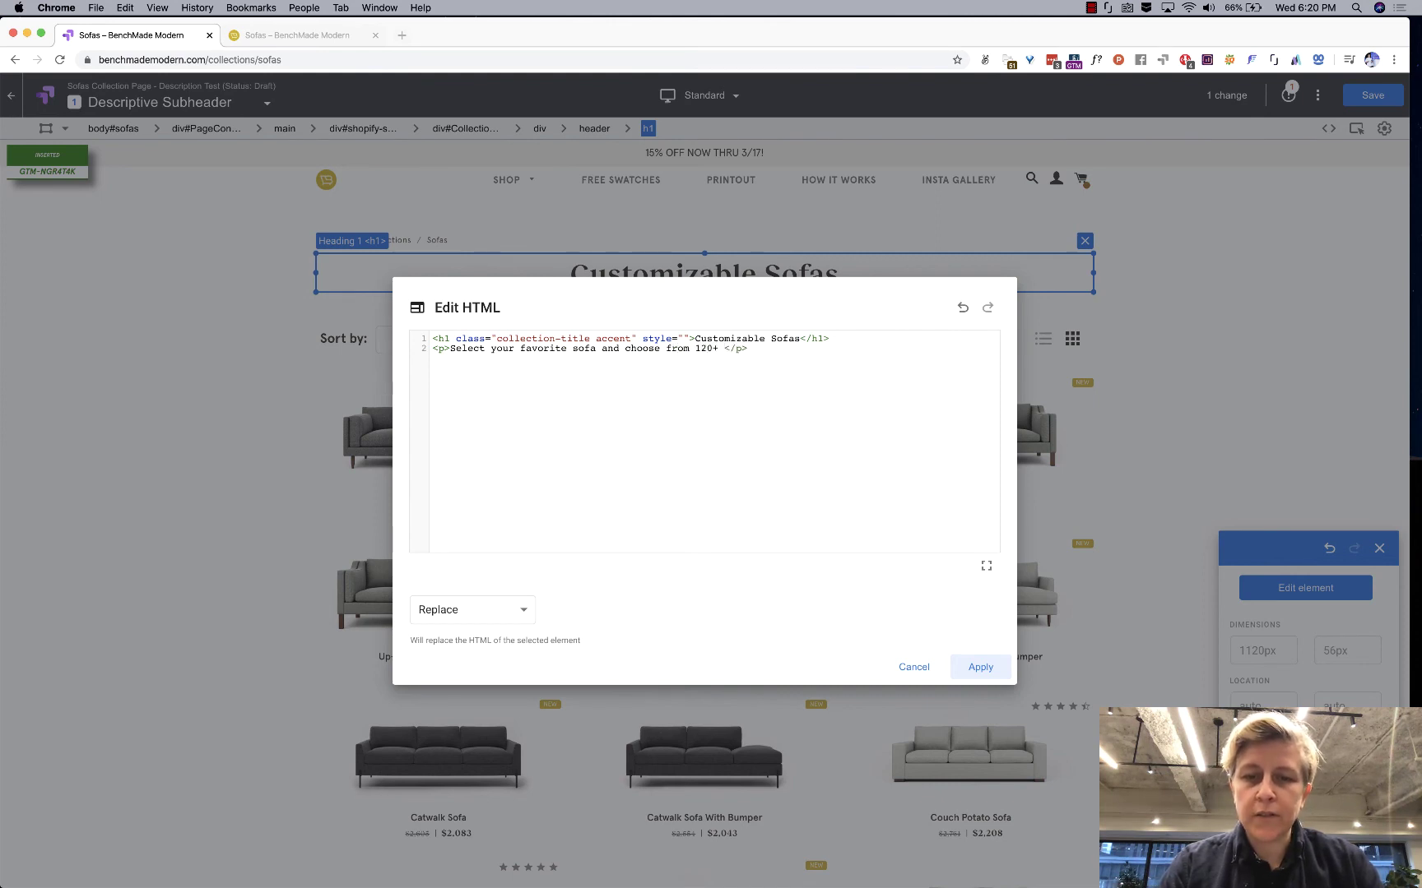
pyautogui.write(' perfromance')
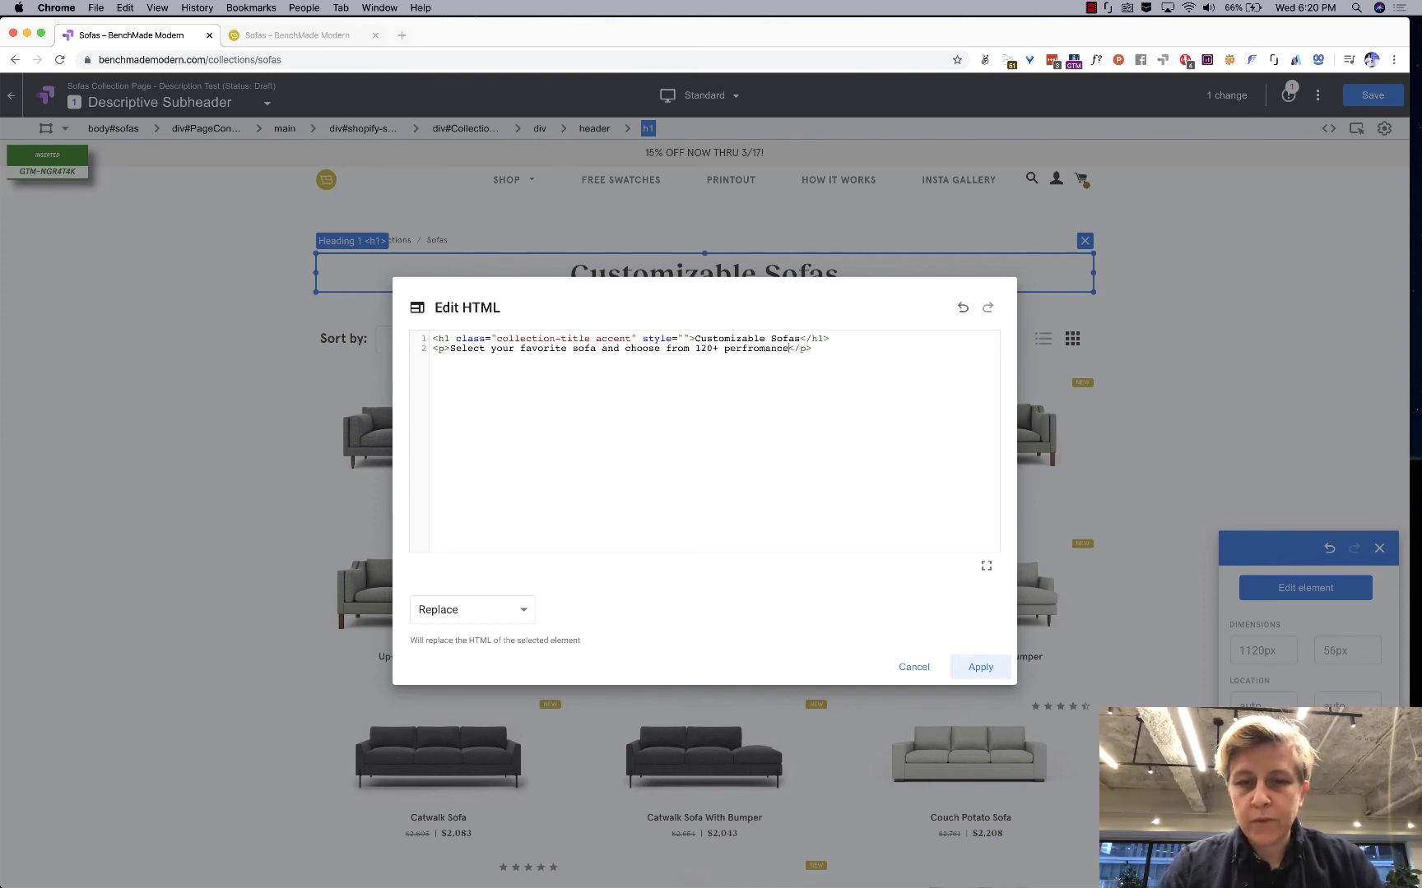
pyautogui.press('BackSpace')
pyautogui.press('BackSpace')
pyautogui.press('BackSpace')
pyautogui.press('BackSpace')
pyautogui.press('BackSpace')
pyautogui.press('BackSpace')
pyautogui.write('formance fabrics and ')
pyautogui.write('leathers. ')
pyautogui.write("We'll handmak")
pyautogui.write('e any colle')
pyautogui.press('BackSpace')
pyautogui.press('BackSpace')
pyautogui.press('BackSpace')
pyautogui.press('BackSpace')
pyautogui.press('BackSpace')
pyautogui.press('BackSpace')
pyautogui.press('BackSpace')
pyautogui.press('BackSpace')
pyautogui.press('BackSpace')
pyautogui.press('BackSpace')
pyautogui.press('BackSpace')
pyautogui.press('BackSpace')
pyautogui.press('BackSpace')
pyautogui.press('BackSpace')
pyautogui.press('BackSpace')
pyautogui.press('BackSpace')
pyautogui.press('BackSpace')
pyautogui.press('BackSpace')
pyautogui.write('handcraft every ')
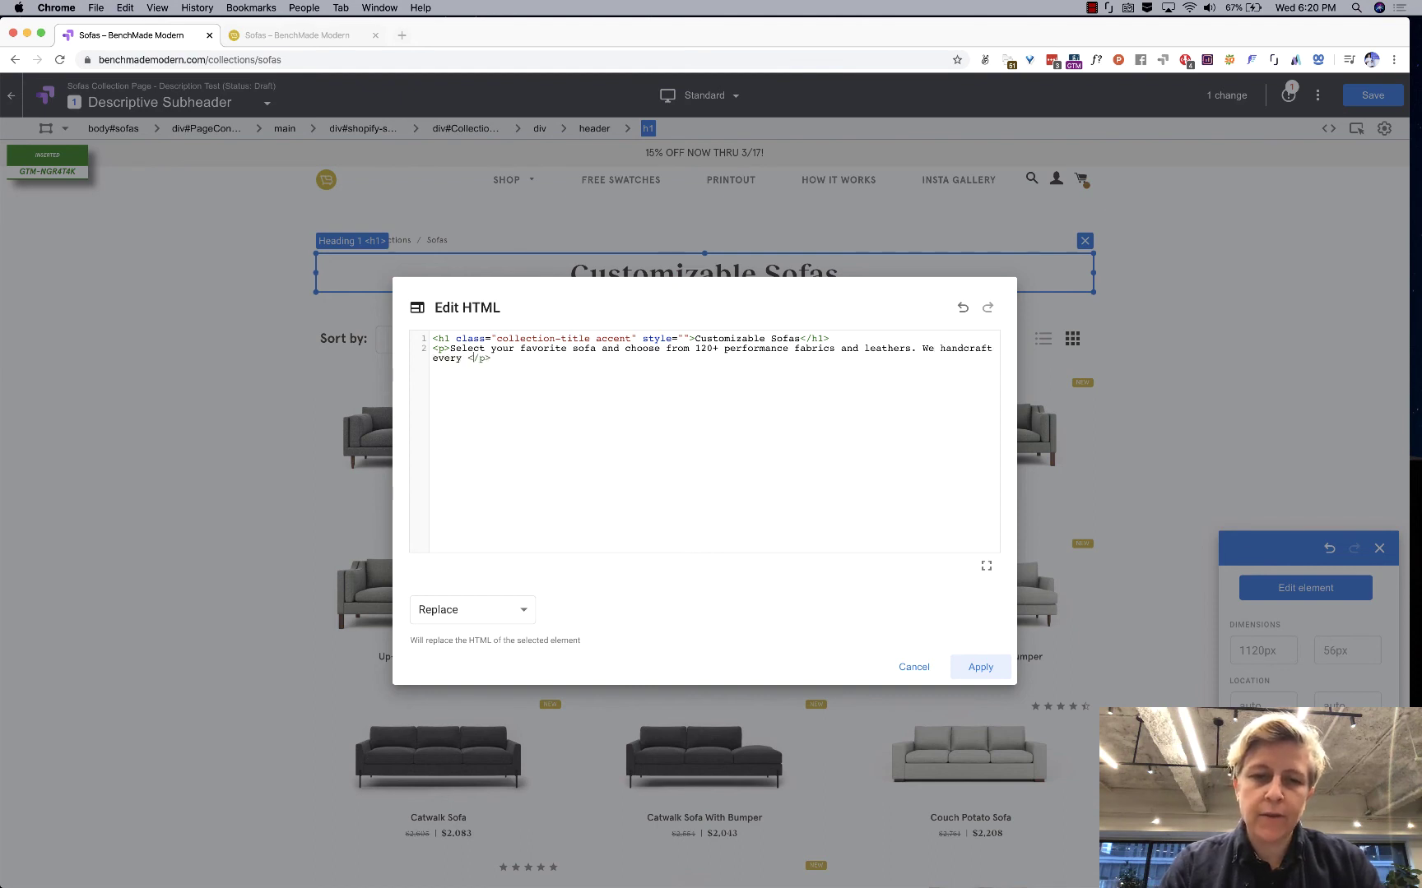
pyautogui.write('order')
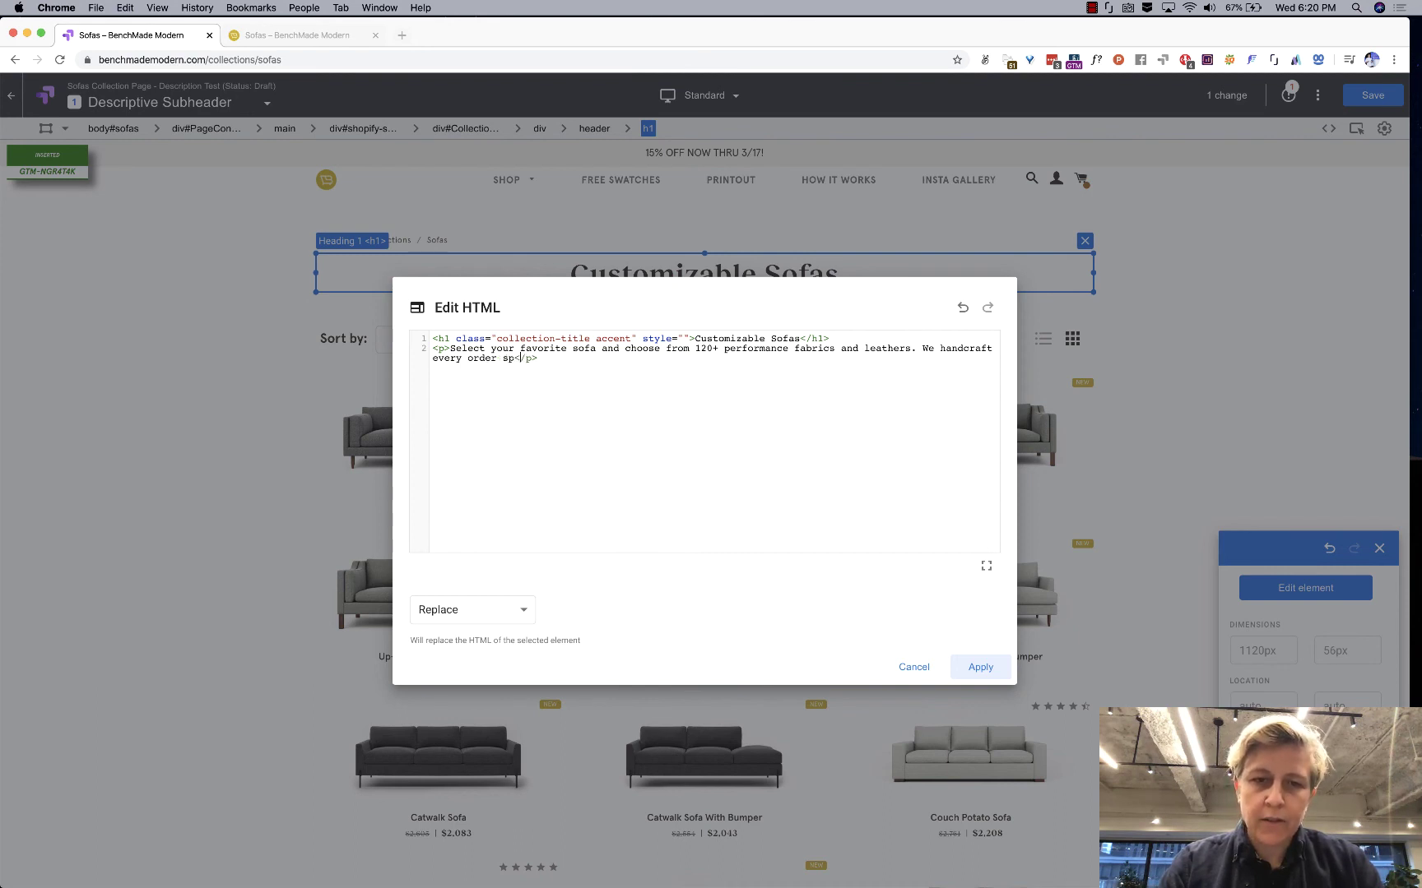
pyautogui.write(' based on your cu')
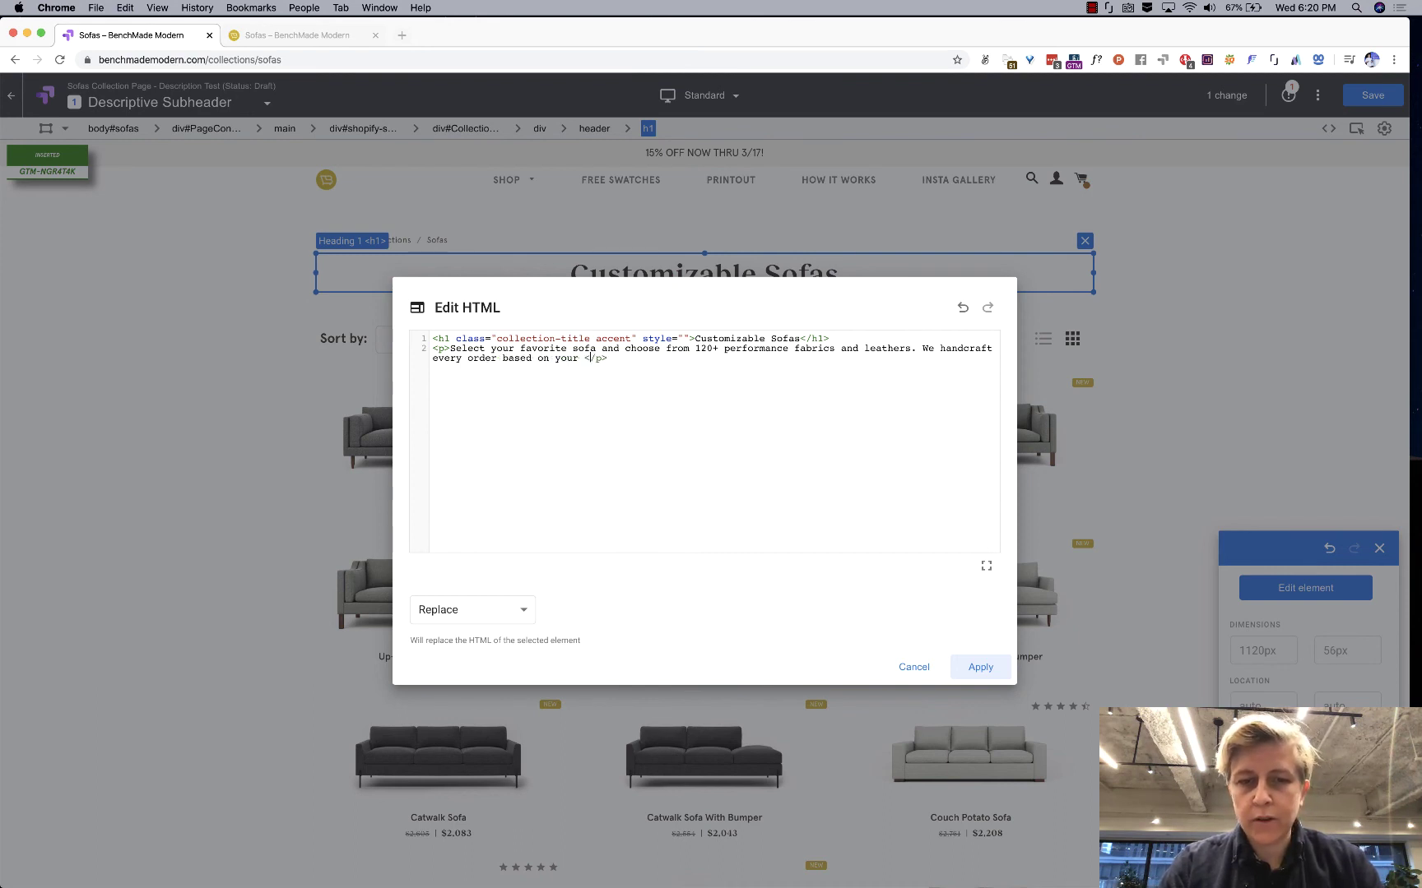
pyautogui.write('stomization.')
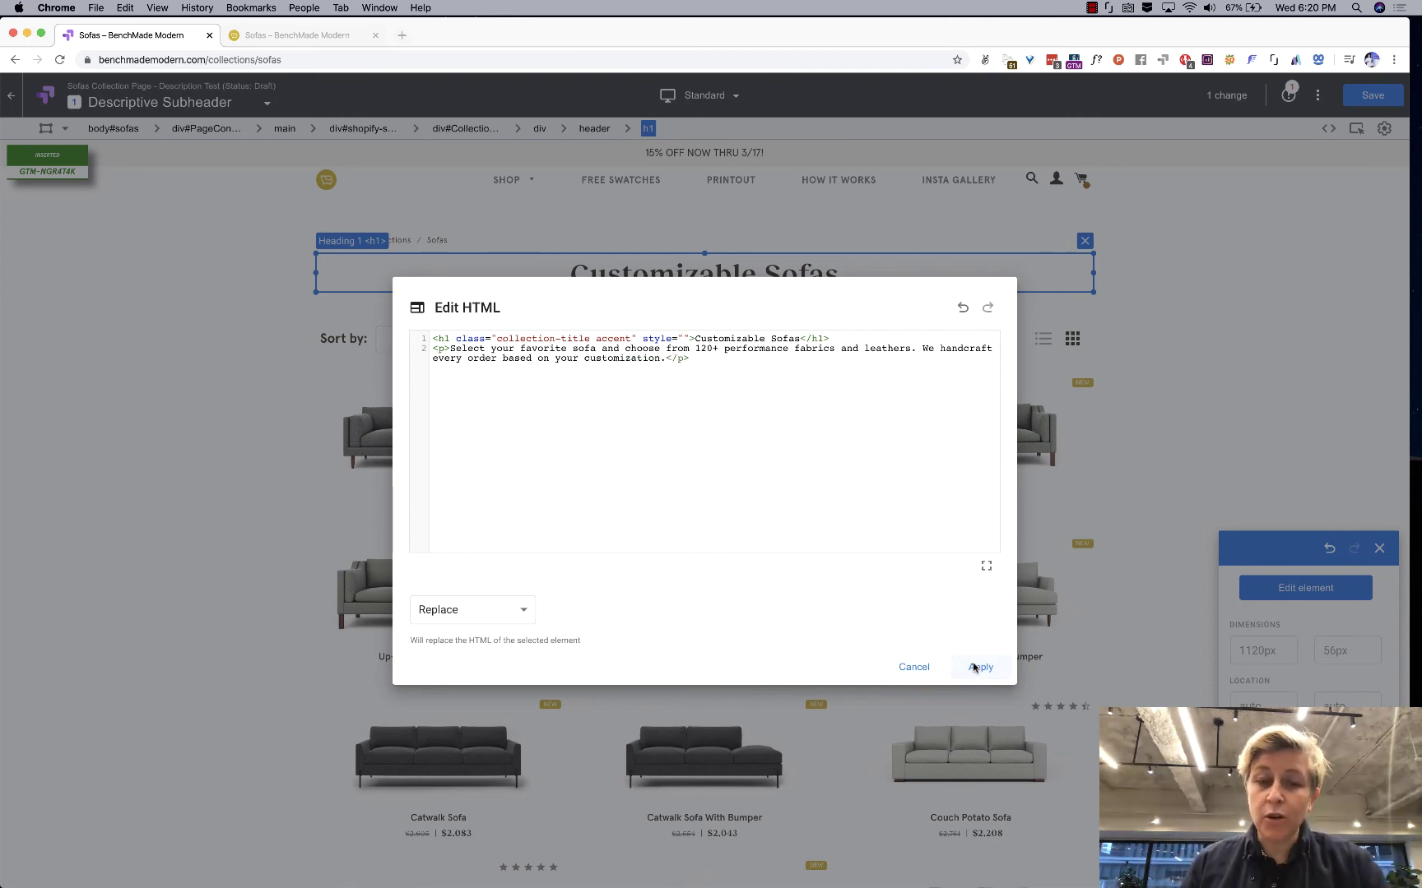
# Keep the Replace option and apply the heading and paragraph markup
pyautogui.click(494, 617)
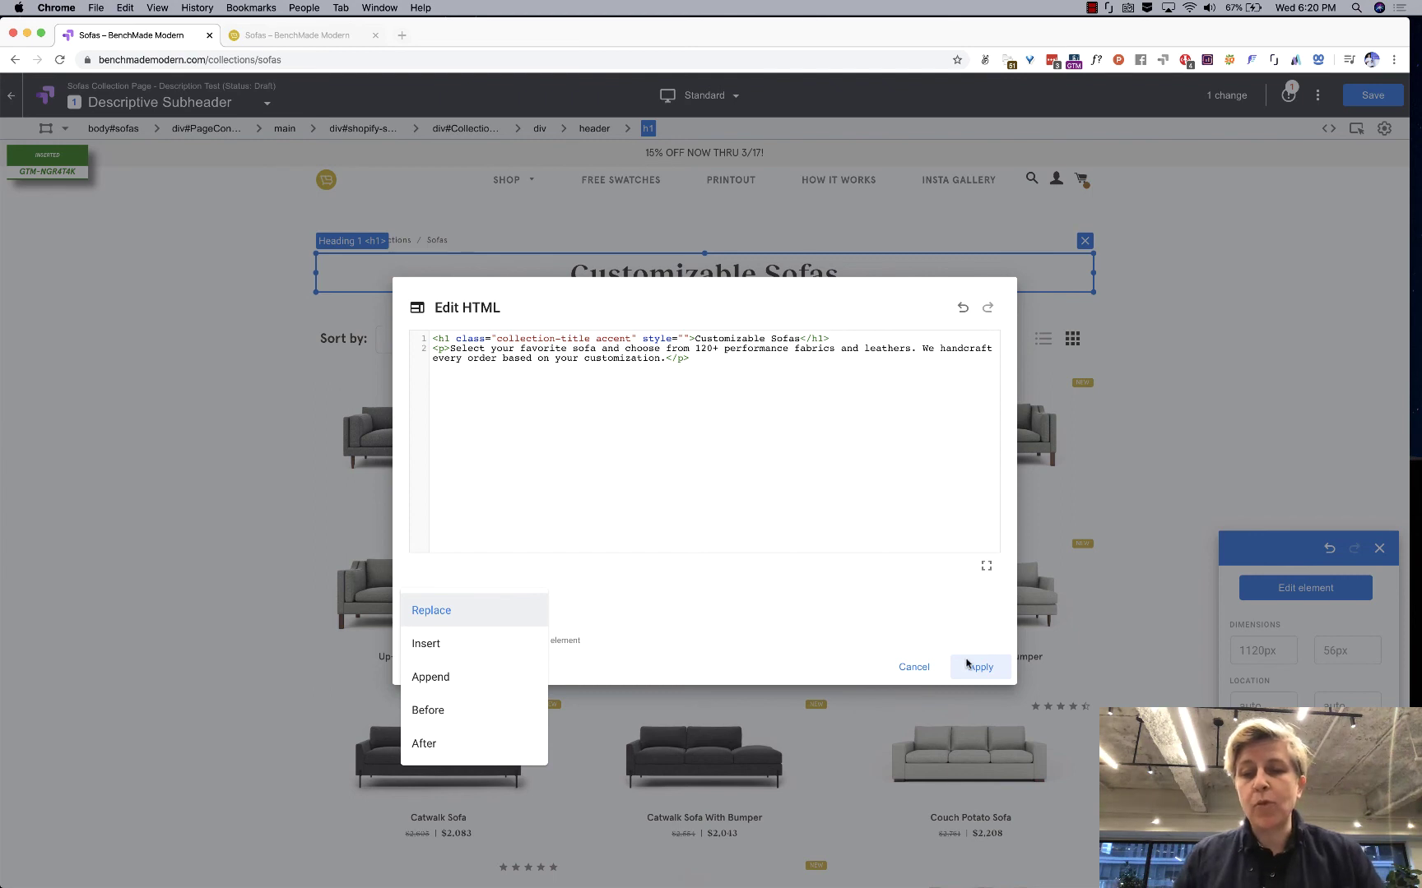
pyautogui.press('Escape')
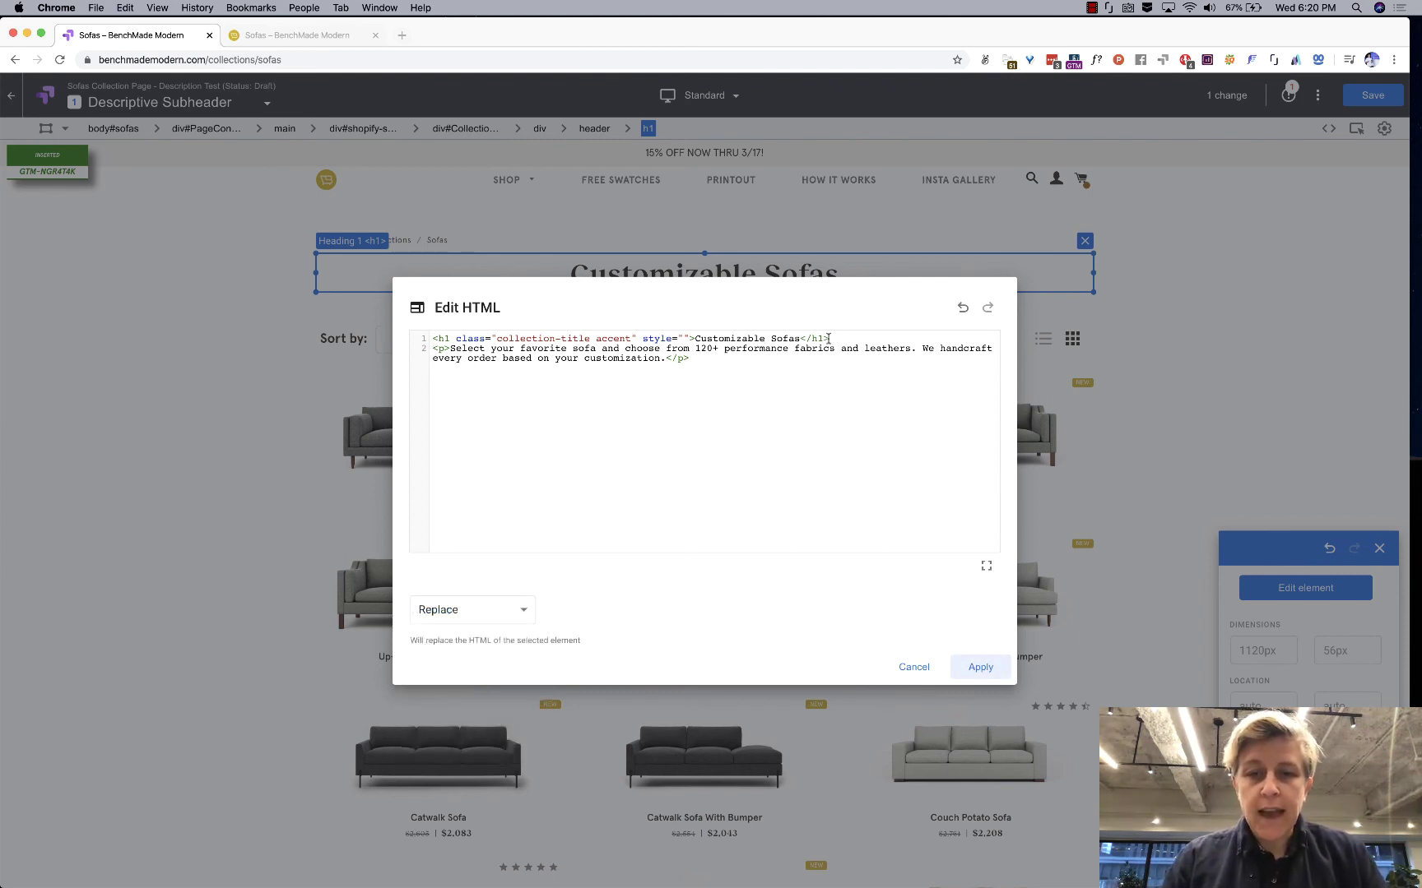
pyautogui.click(976, 663)
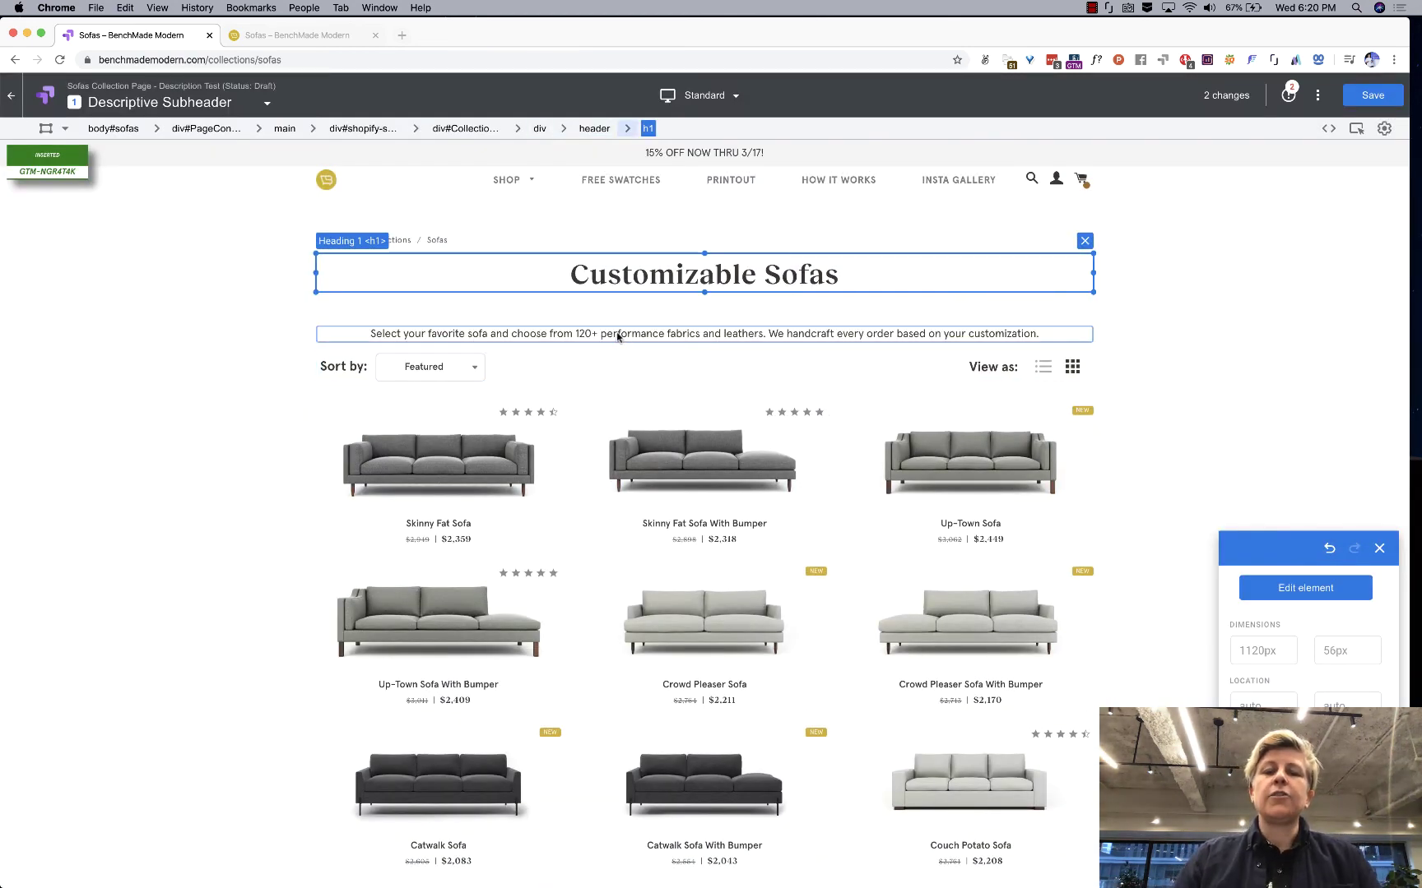
pyautogui.click(617, 334)
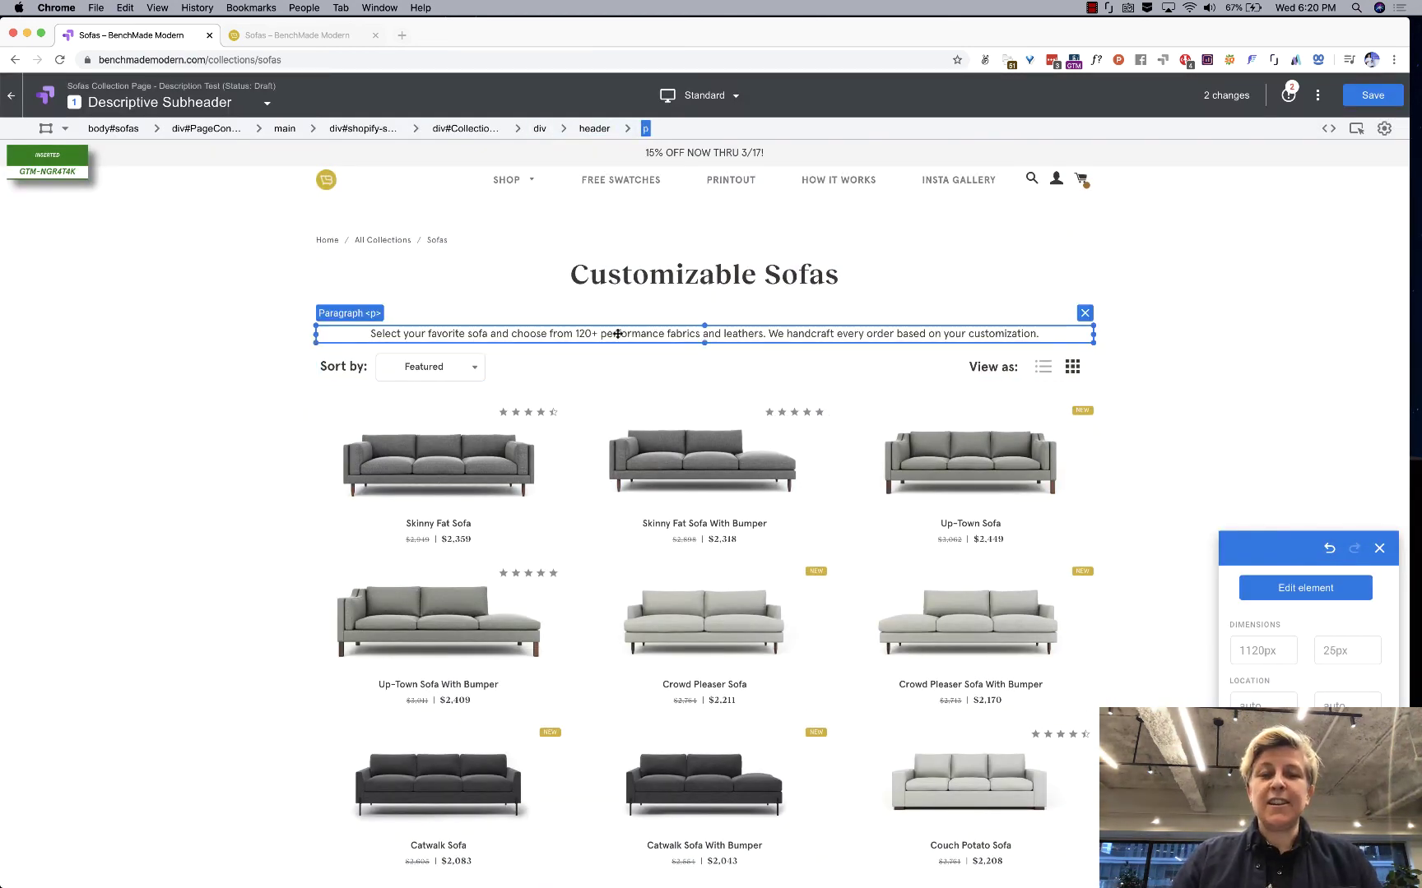
pyautogui.click(793, 413)
pyautogui.click(1309, 594)
pyautogui.click(1311, 593)
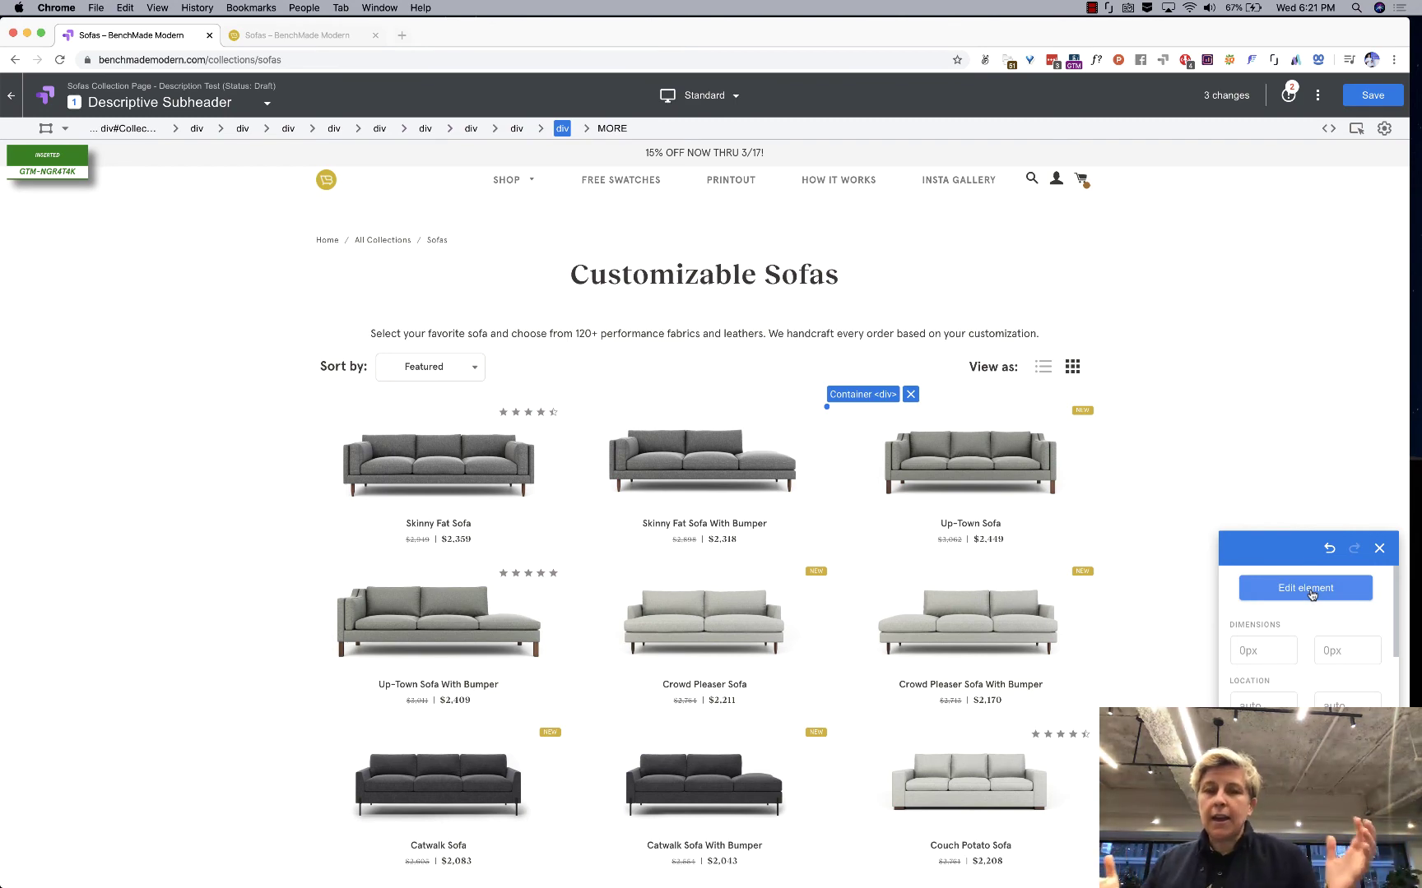
pyautogui.click(1327, 550)
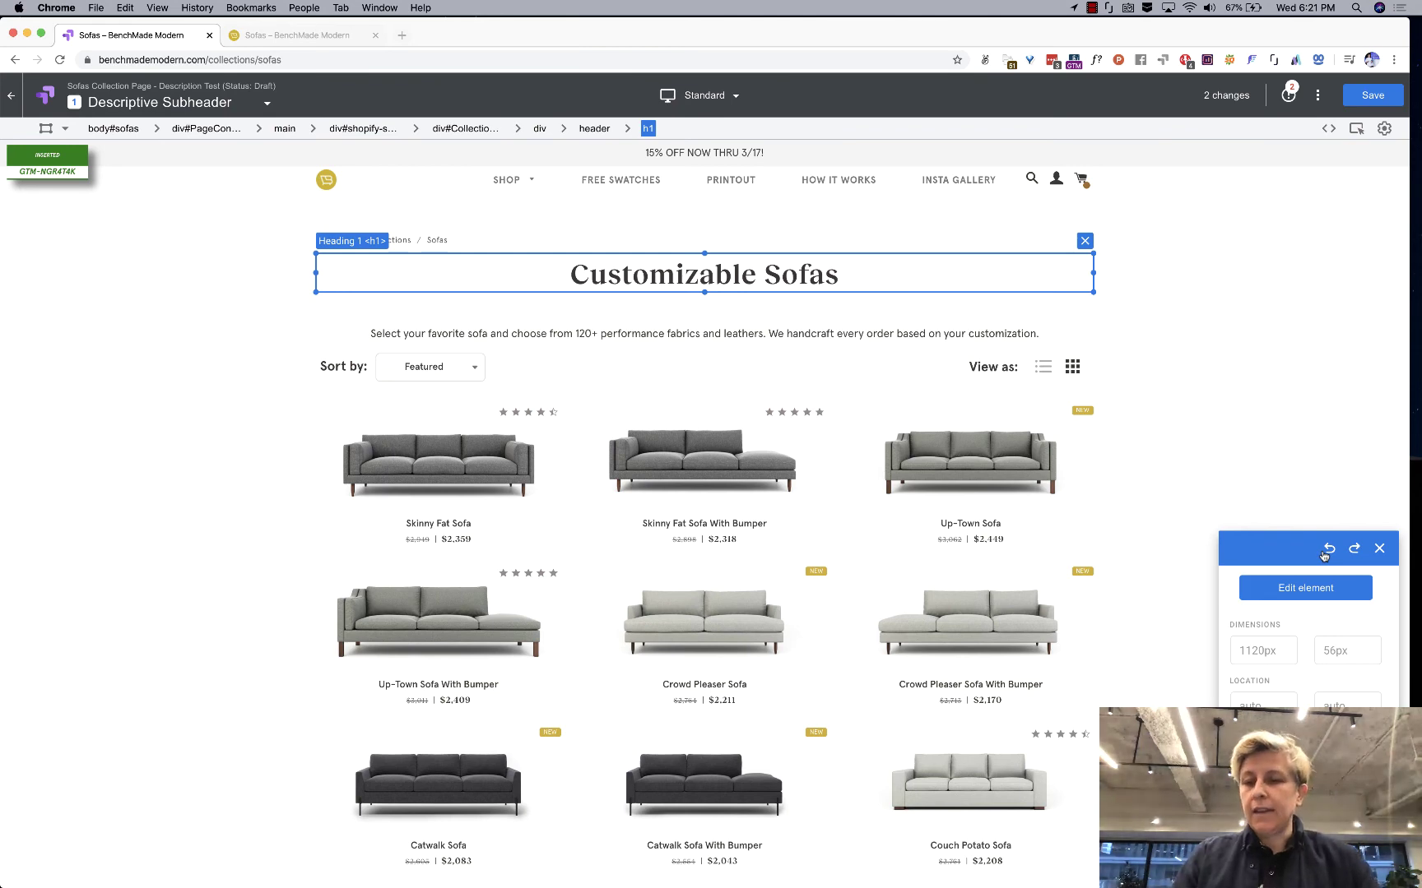
pyautogui.click(1354, 550)
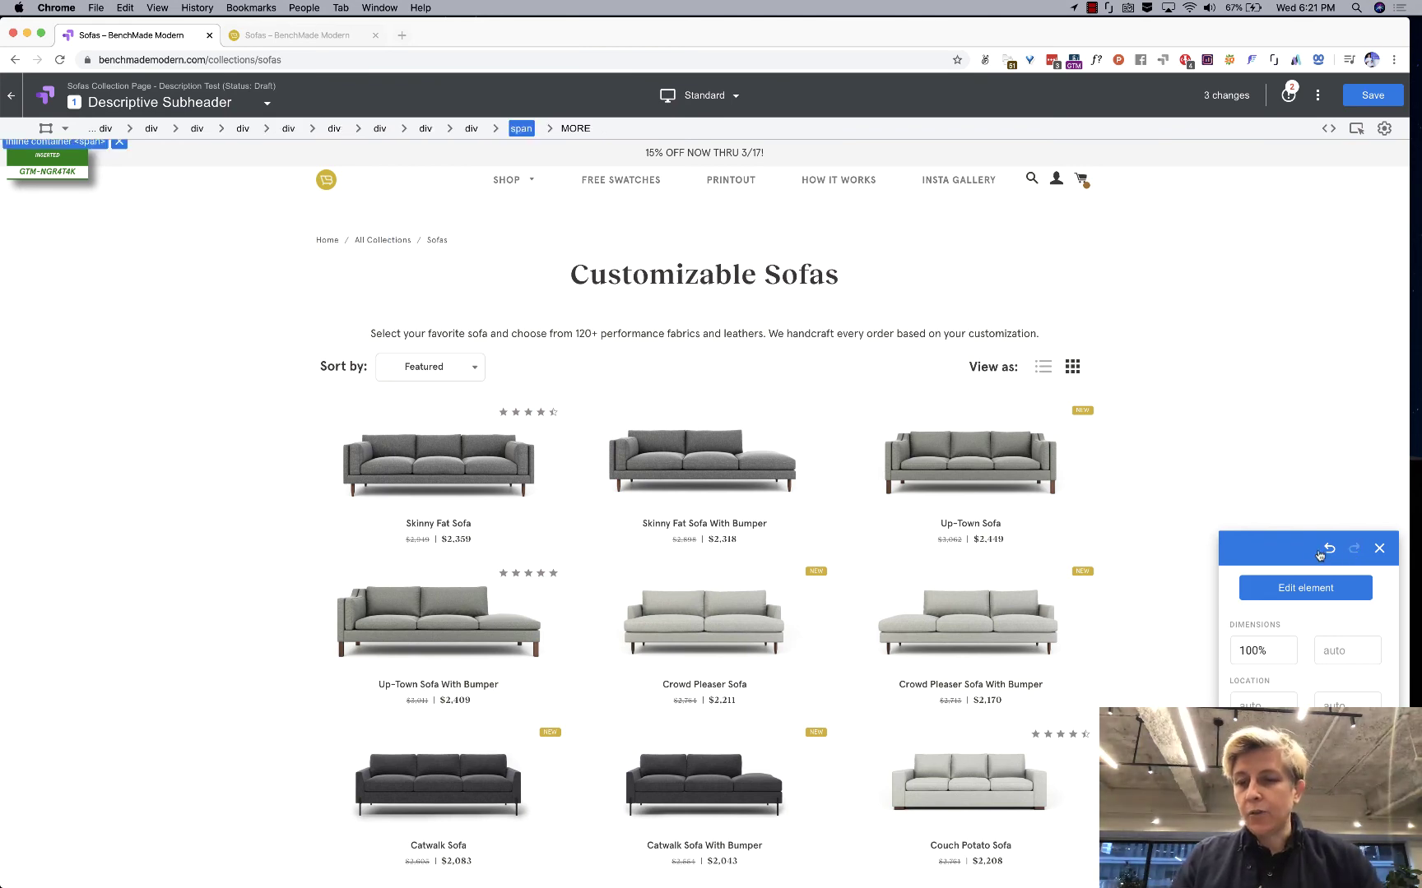
pyautogui.click(1328, 549)
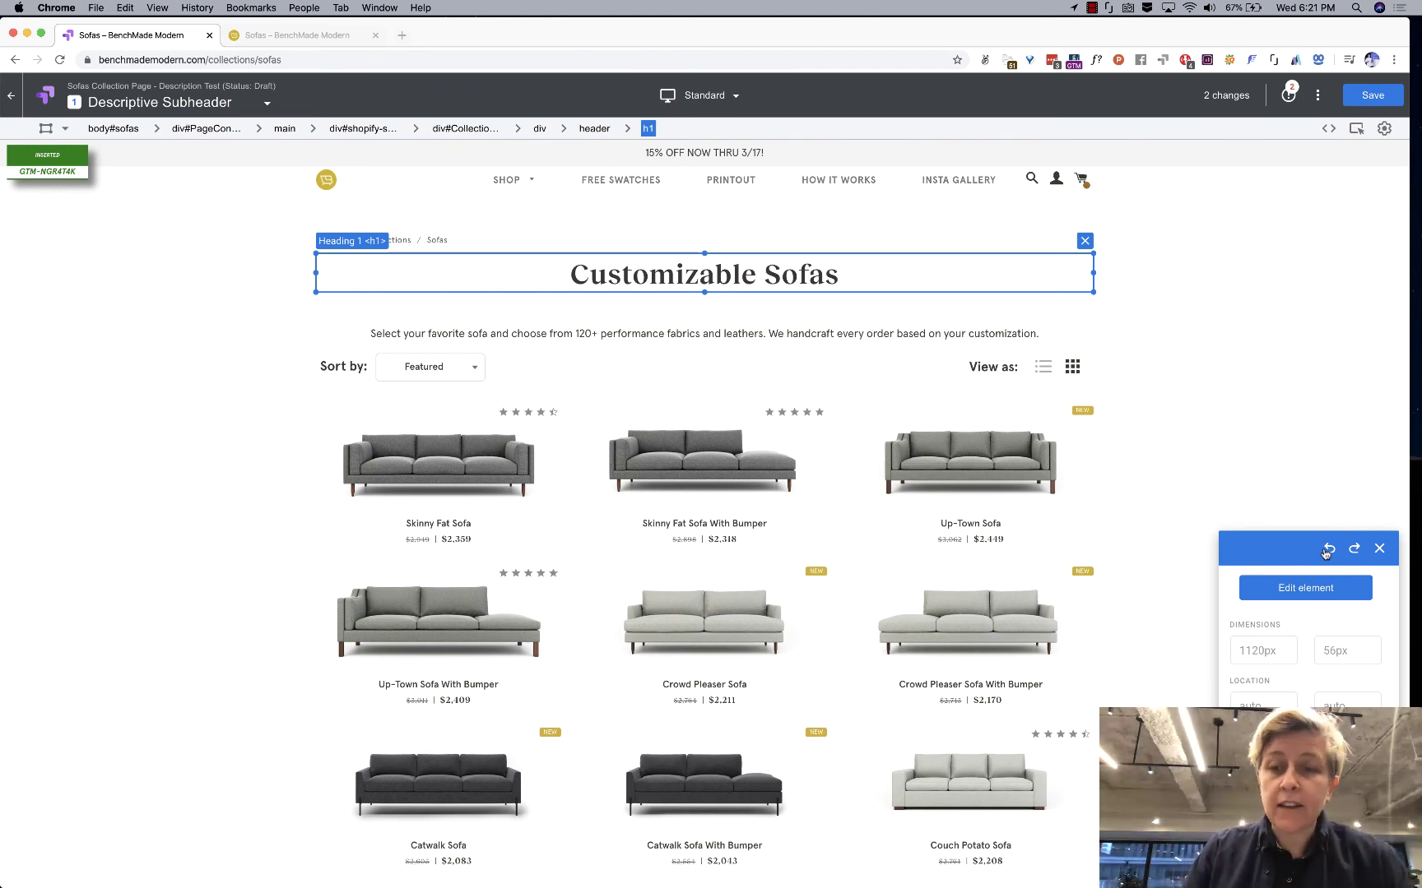
pyautogui.click(1213, 96)
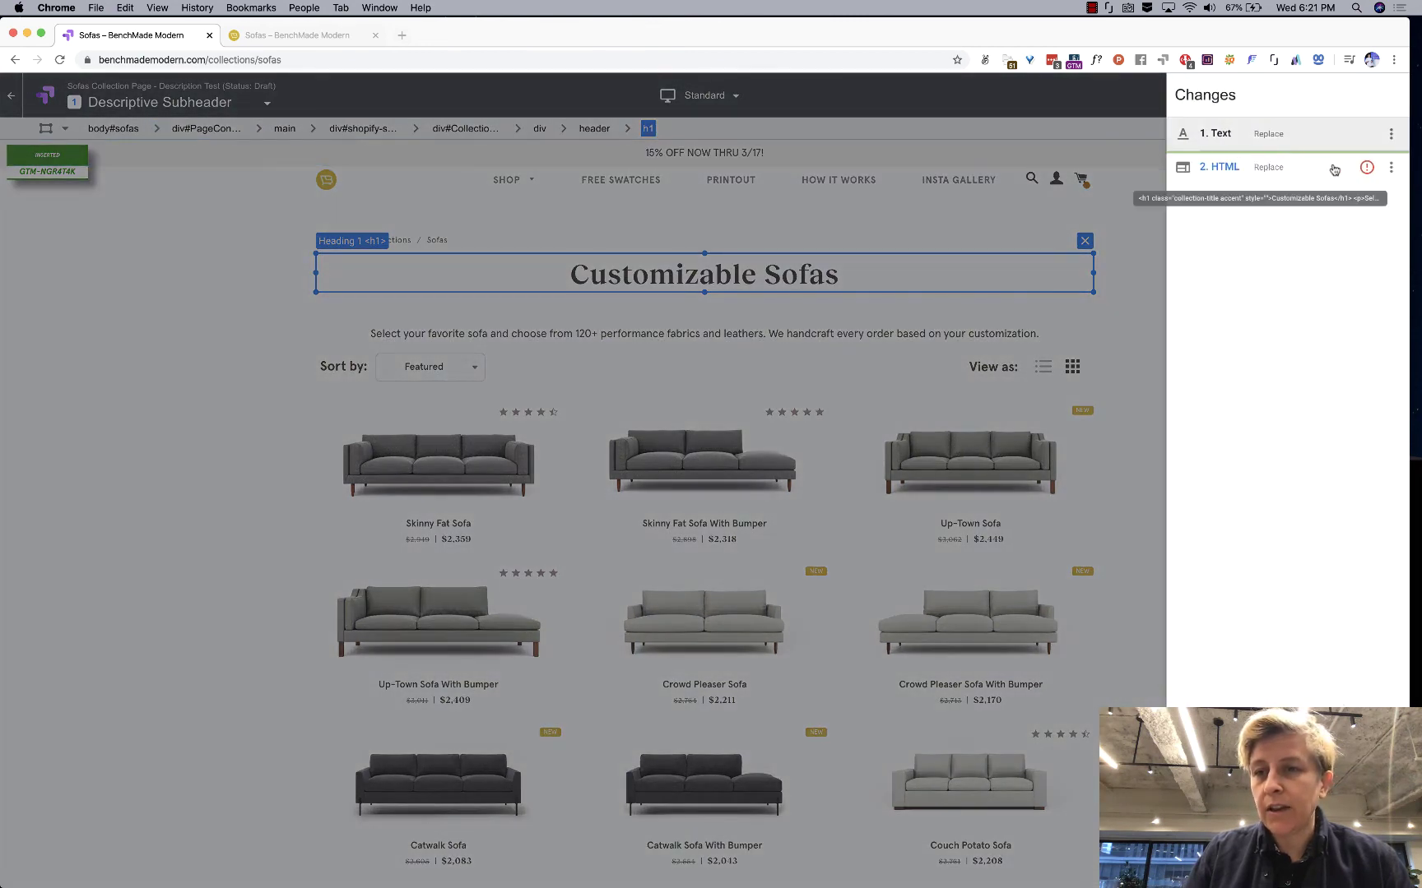
pyautogui.click(1367, 169)
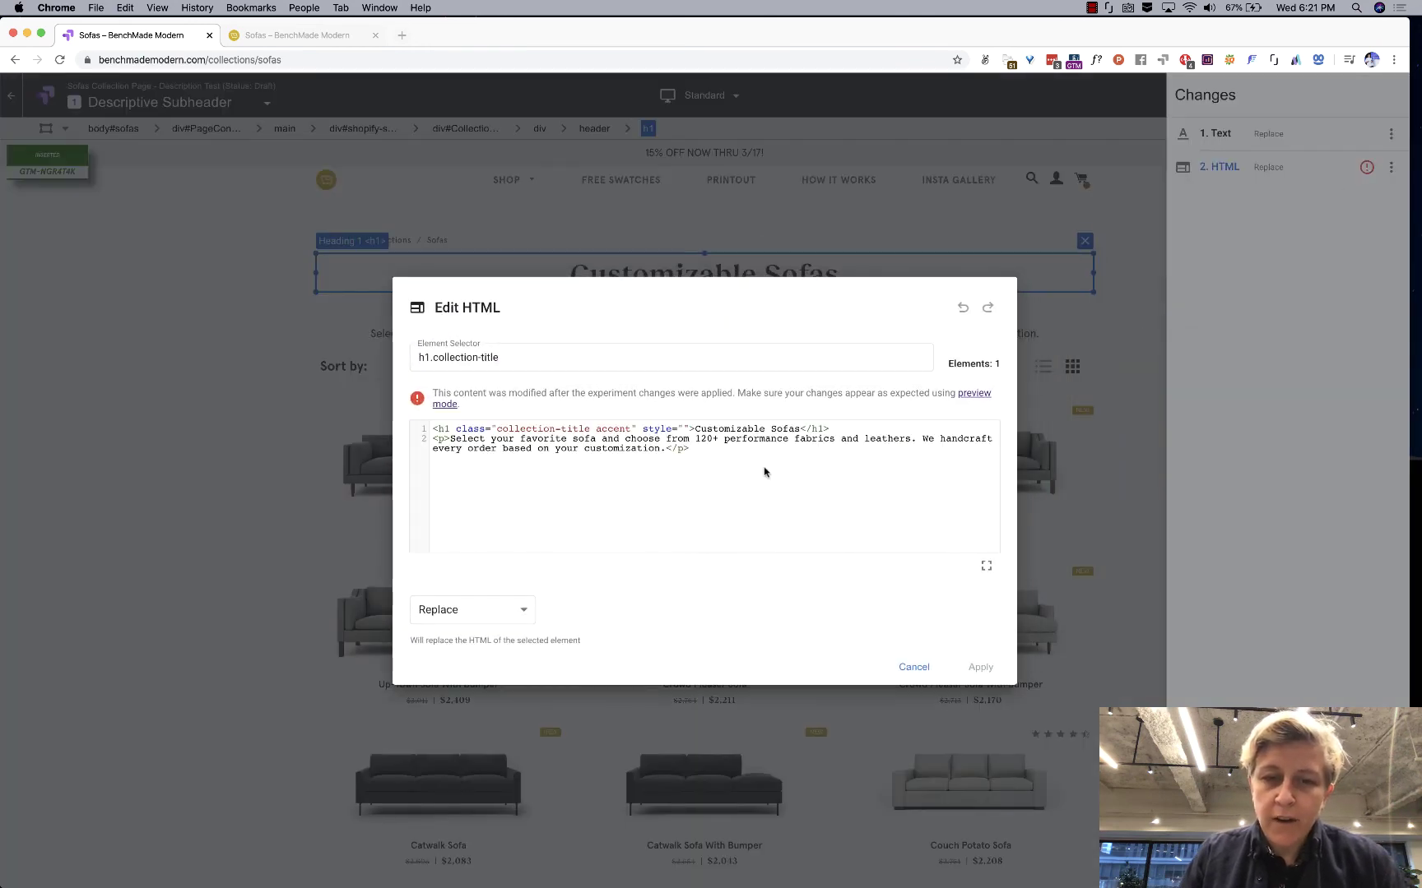
pyautogui.moveTo(668, 389); pyautogui.dragTo(715, 389)
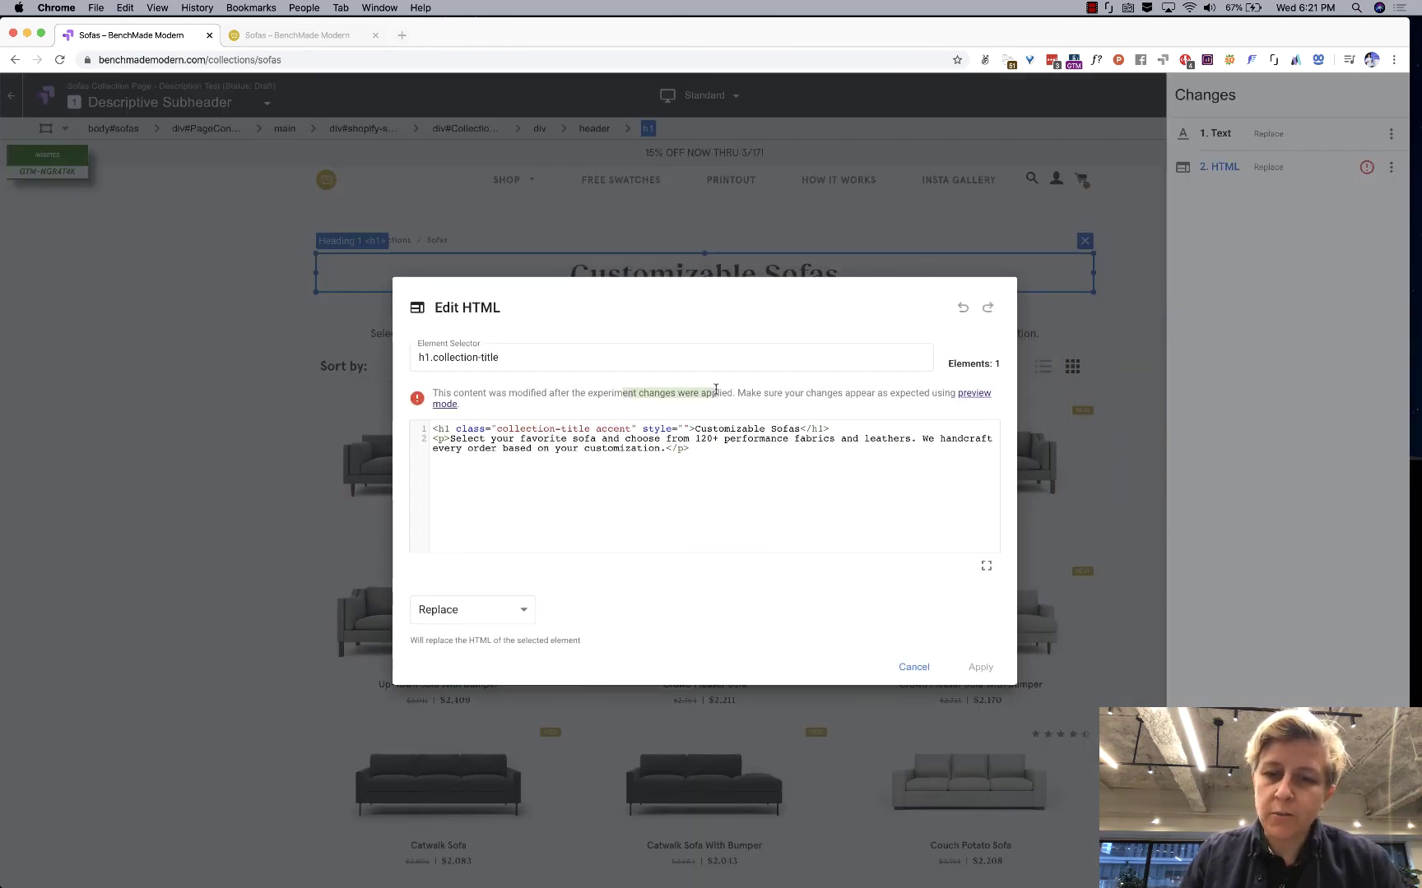
pyautogui.click(901, 673)
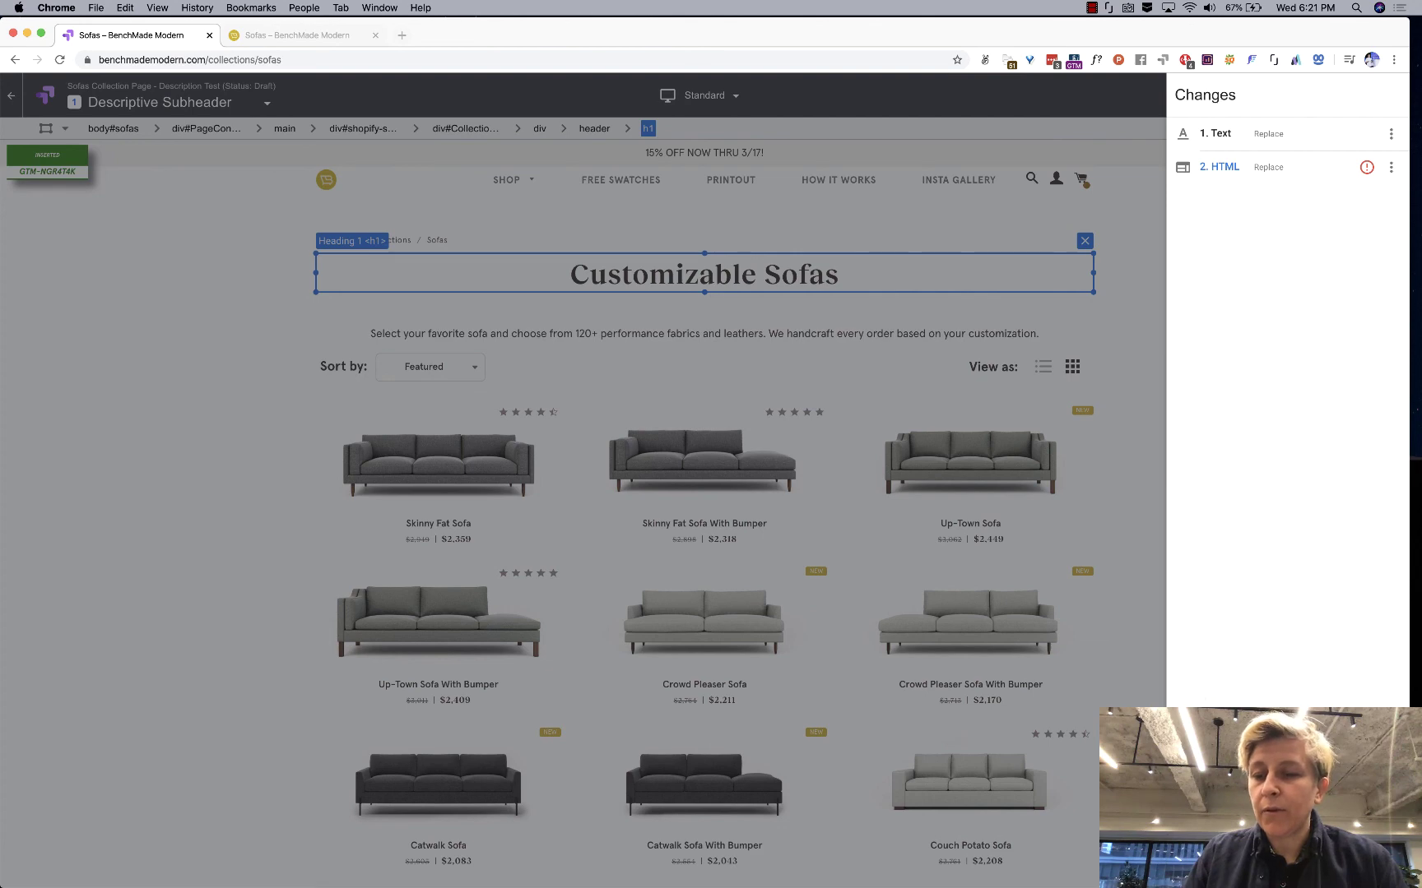
pyautogui.press('Escape')
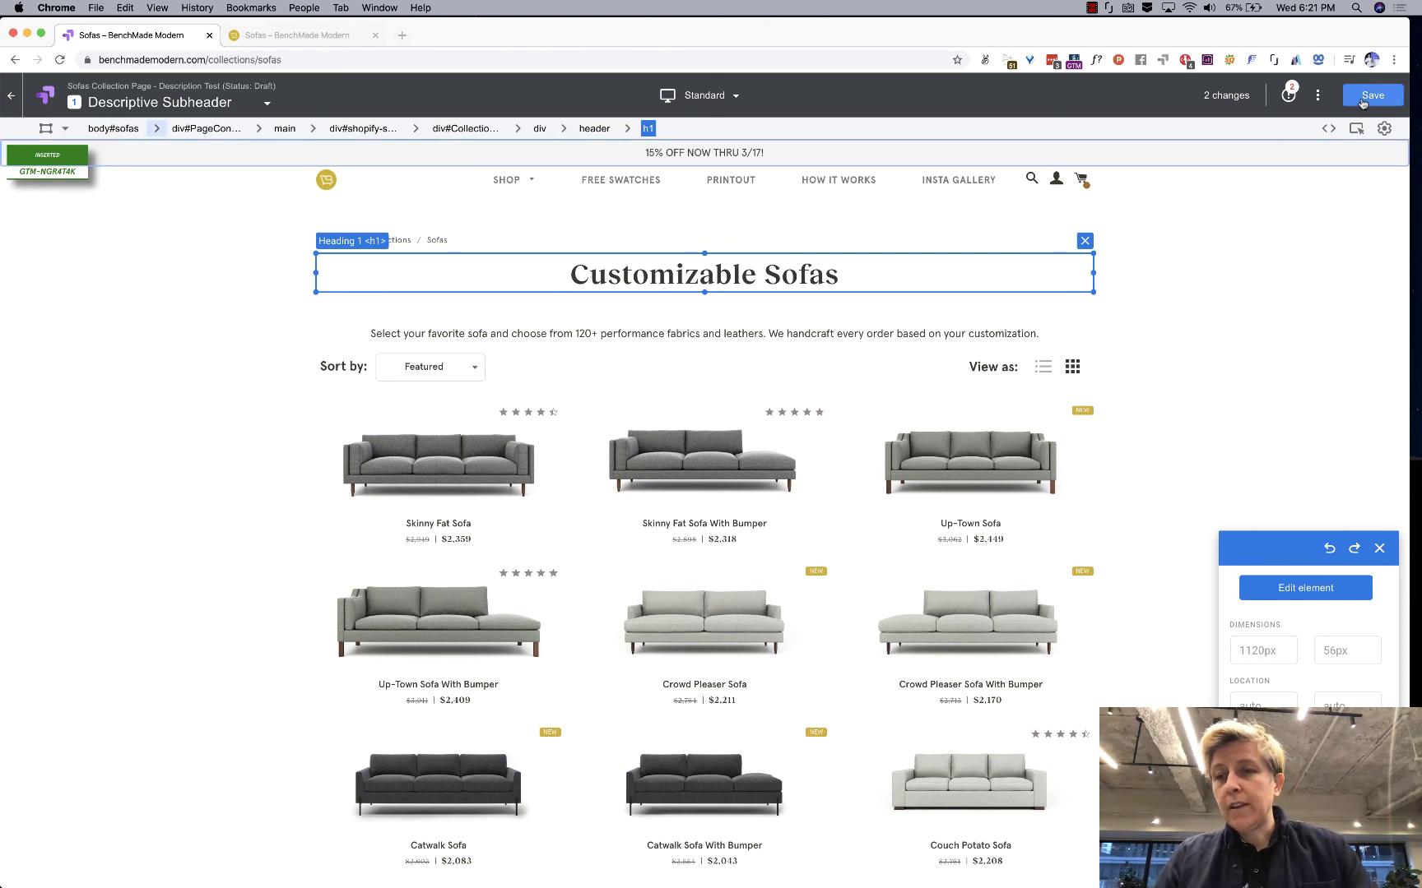
# Cancel out of the empty CSS editor twice, then save the variant's heading and description changes
pyautogui.click(1329, 129)
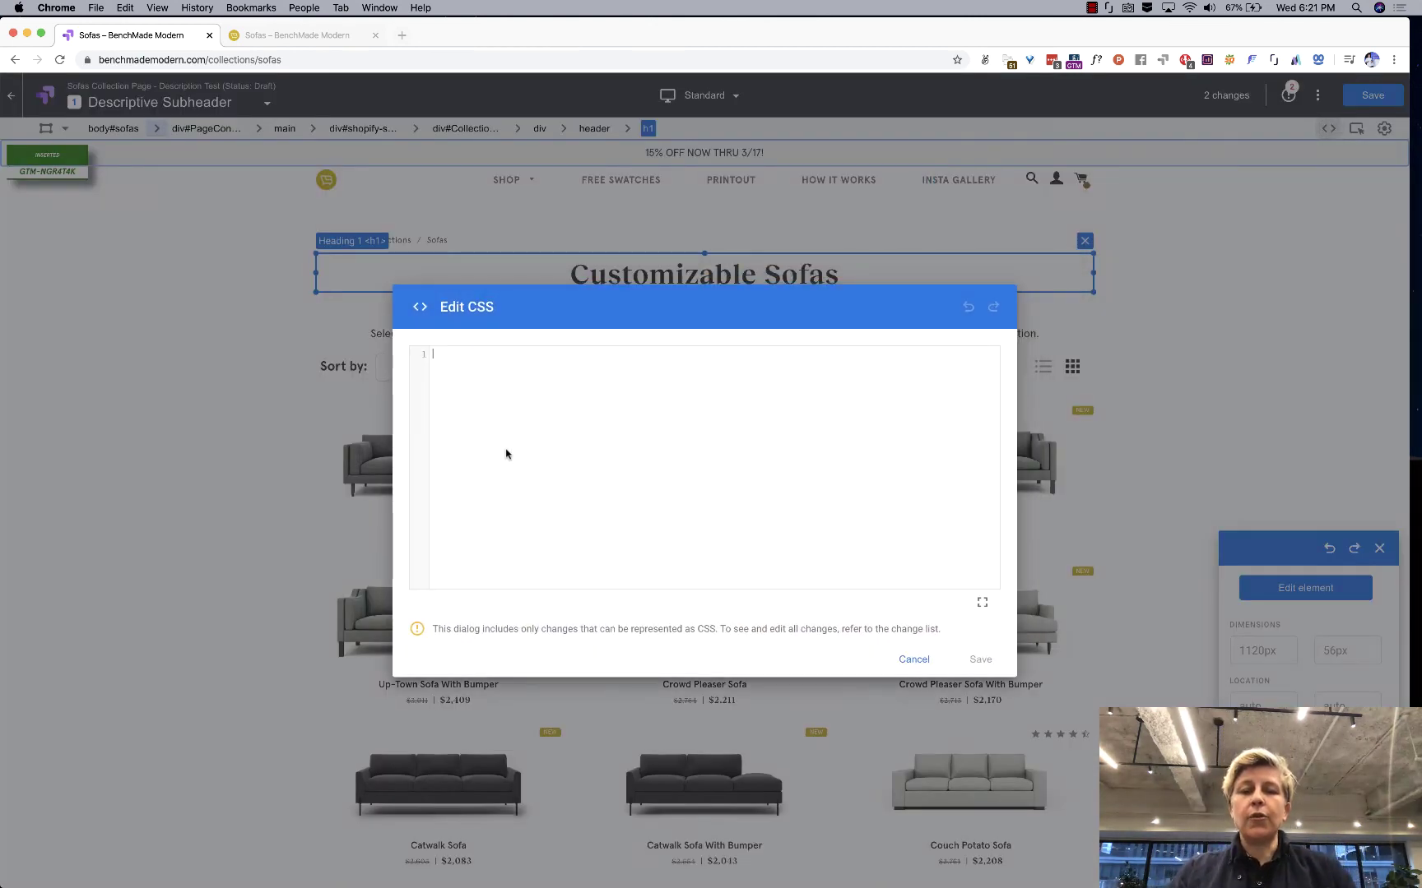
pyautogui.click(913, 661)
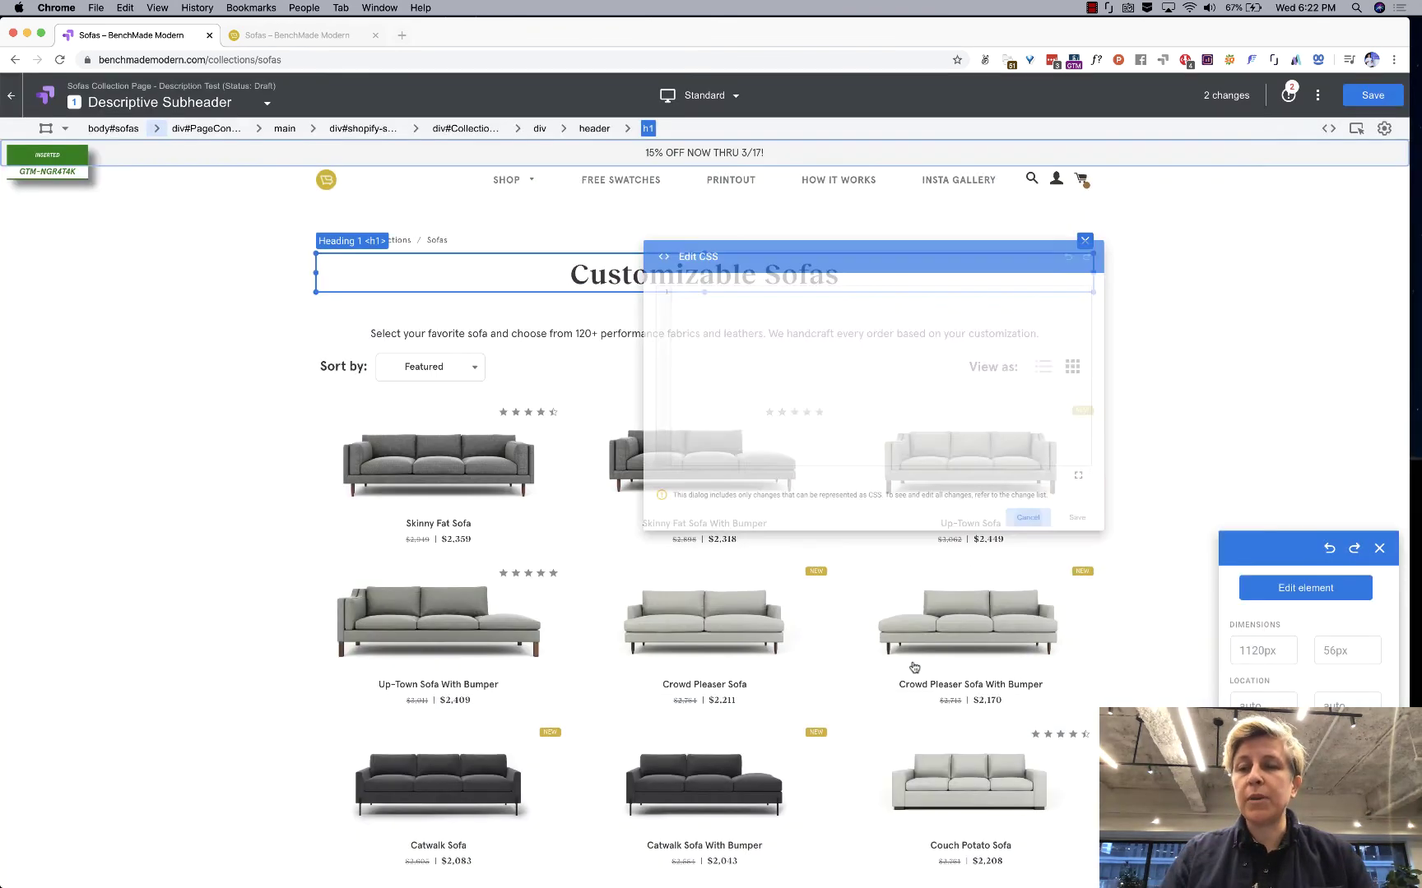
pyautogui.click(1328, 129)
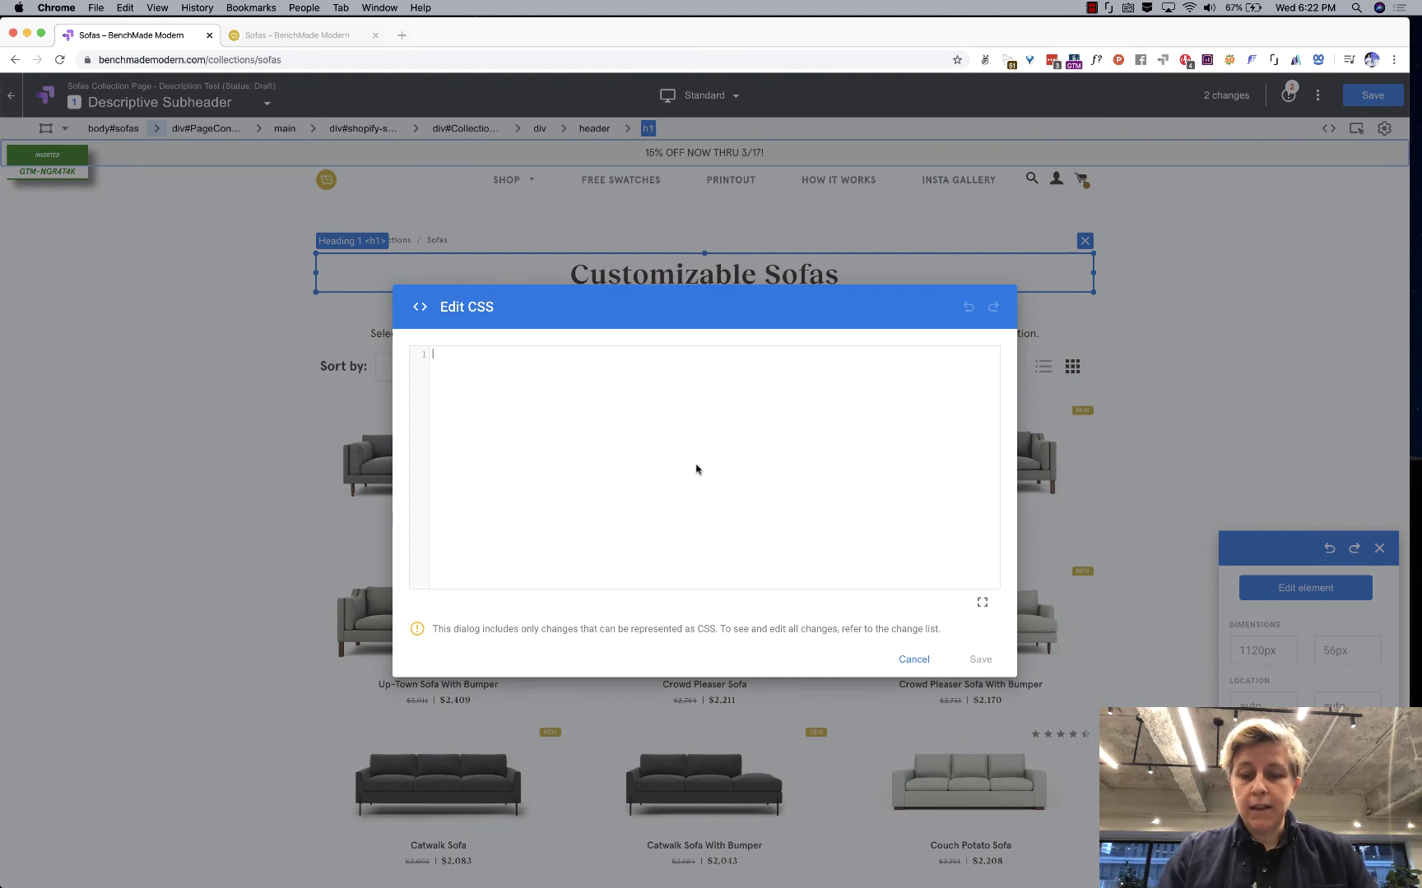
pyautogui.click(913, 660)
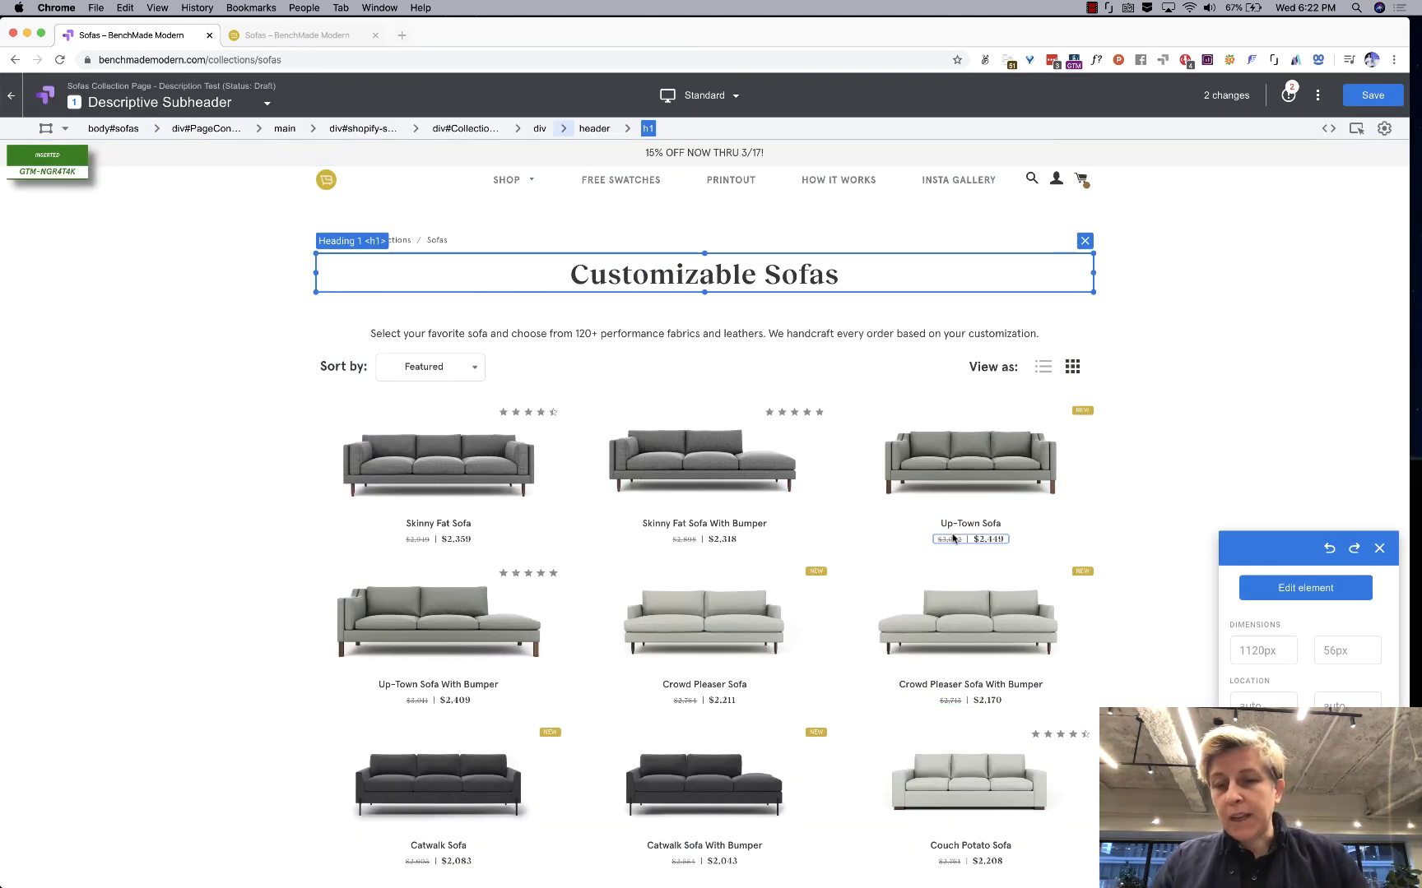
pyautogui.click(1370, 97)
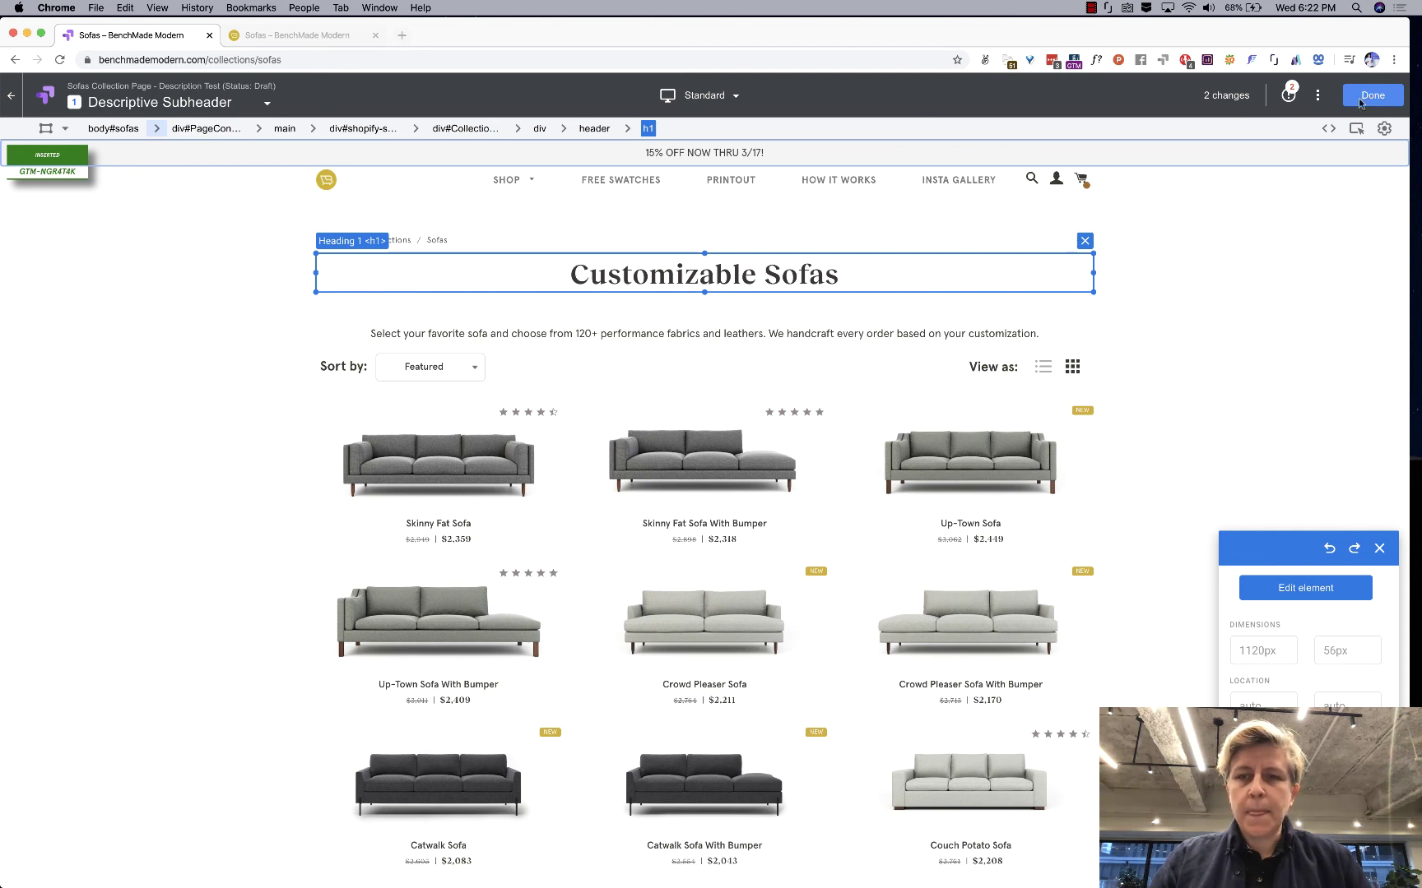
# Leave the editor and preview Descriptive Subheader as Tablet in a new tab
pyautogui.click(1372, 96)
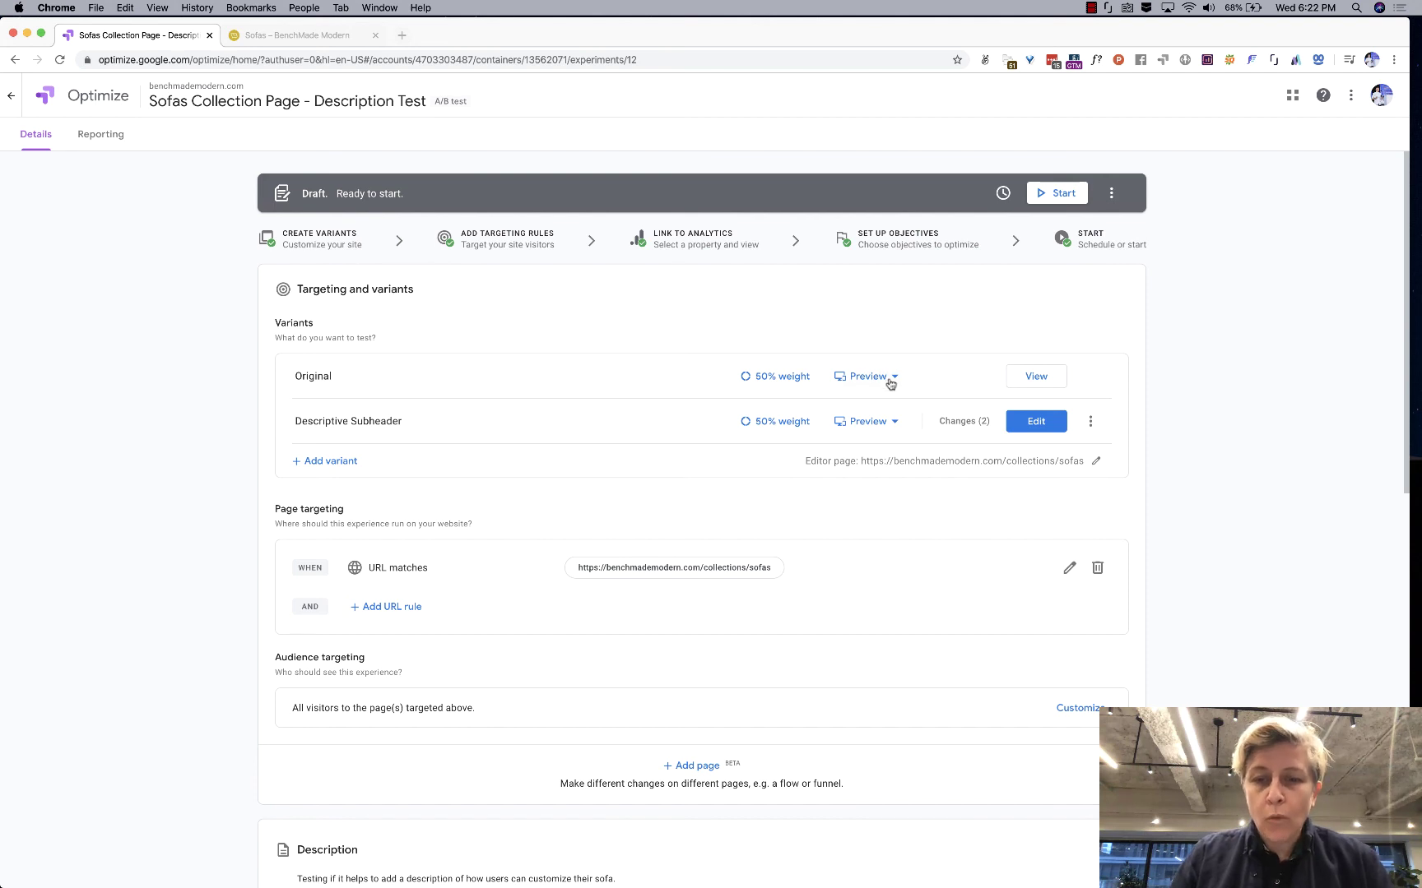
pyautogui.click(879, 423)
pyautogui.click(887, 460)
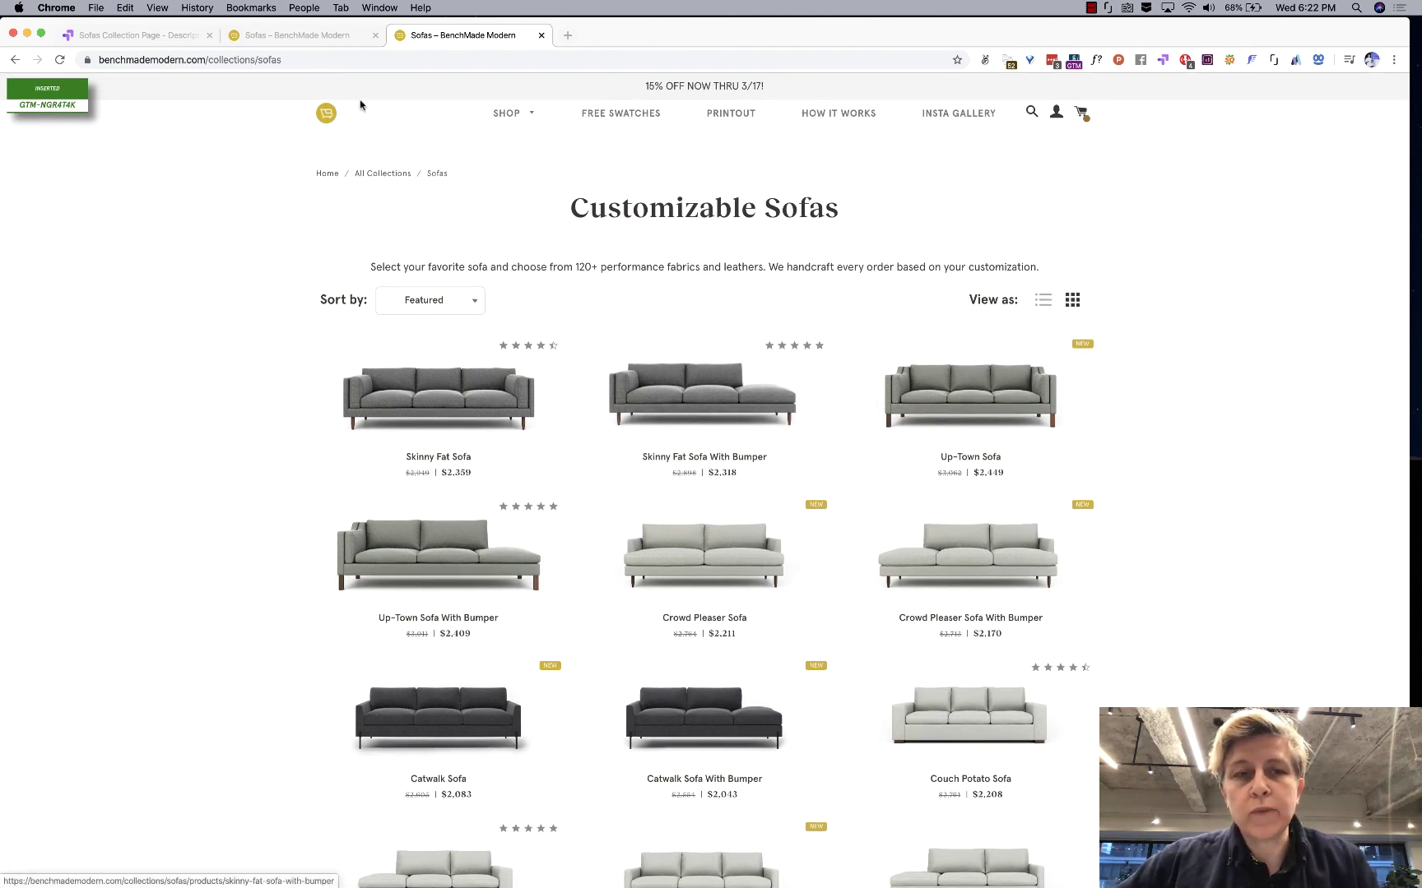
# View the original Sofas page in the second tab, then return to the Optimize experiment tab
pyautogui.click(298, 34)
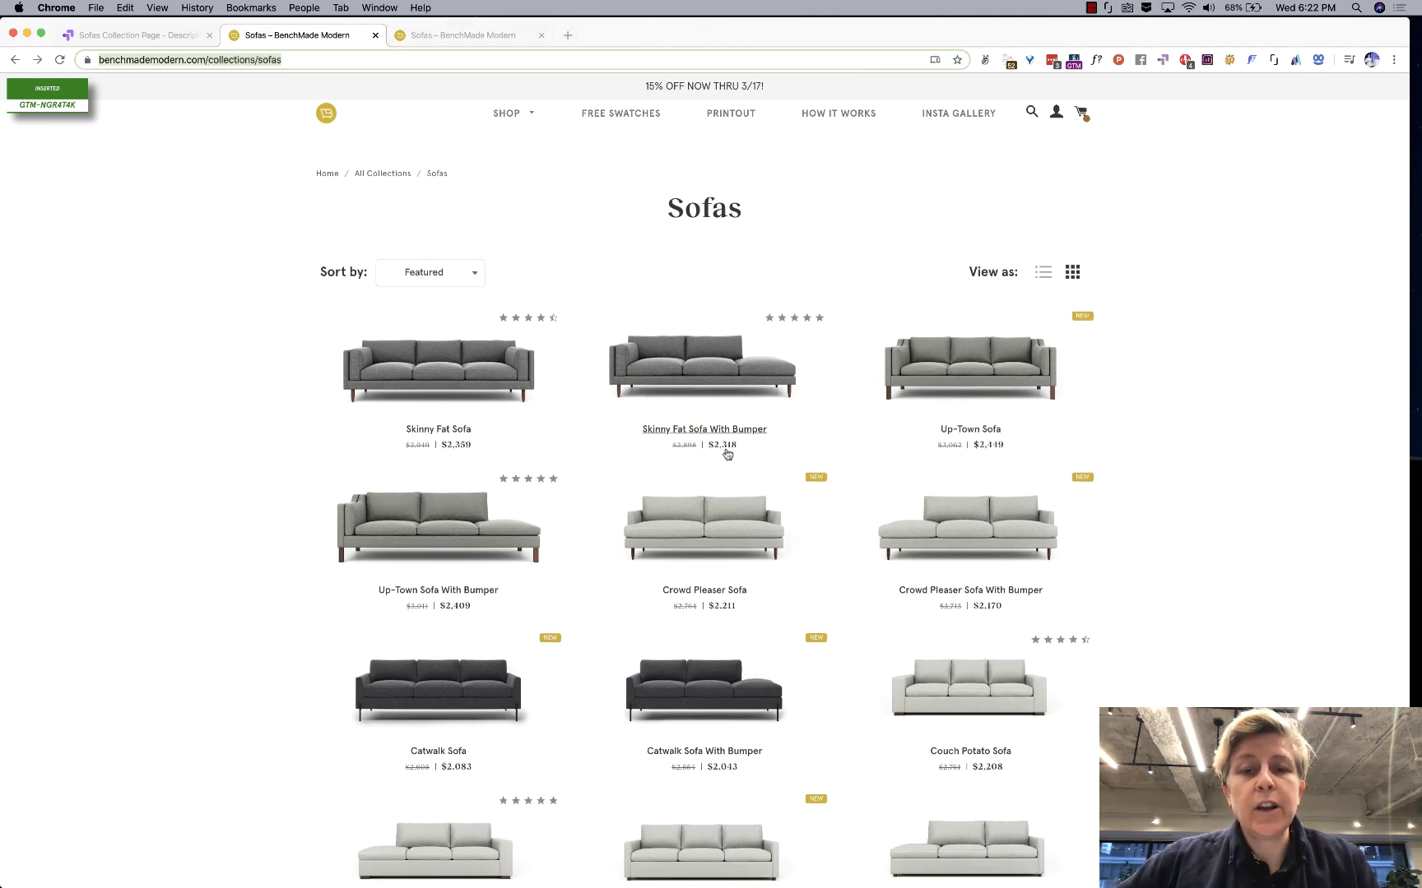
pyautogui.click(105, 36)
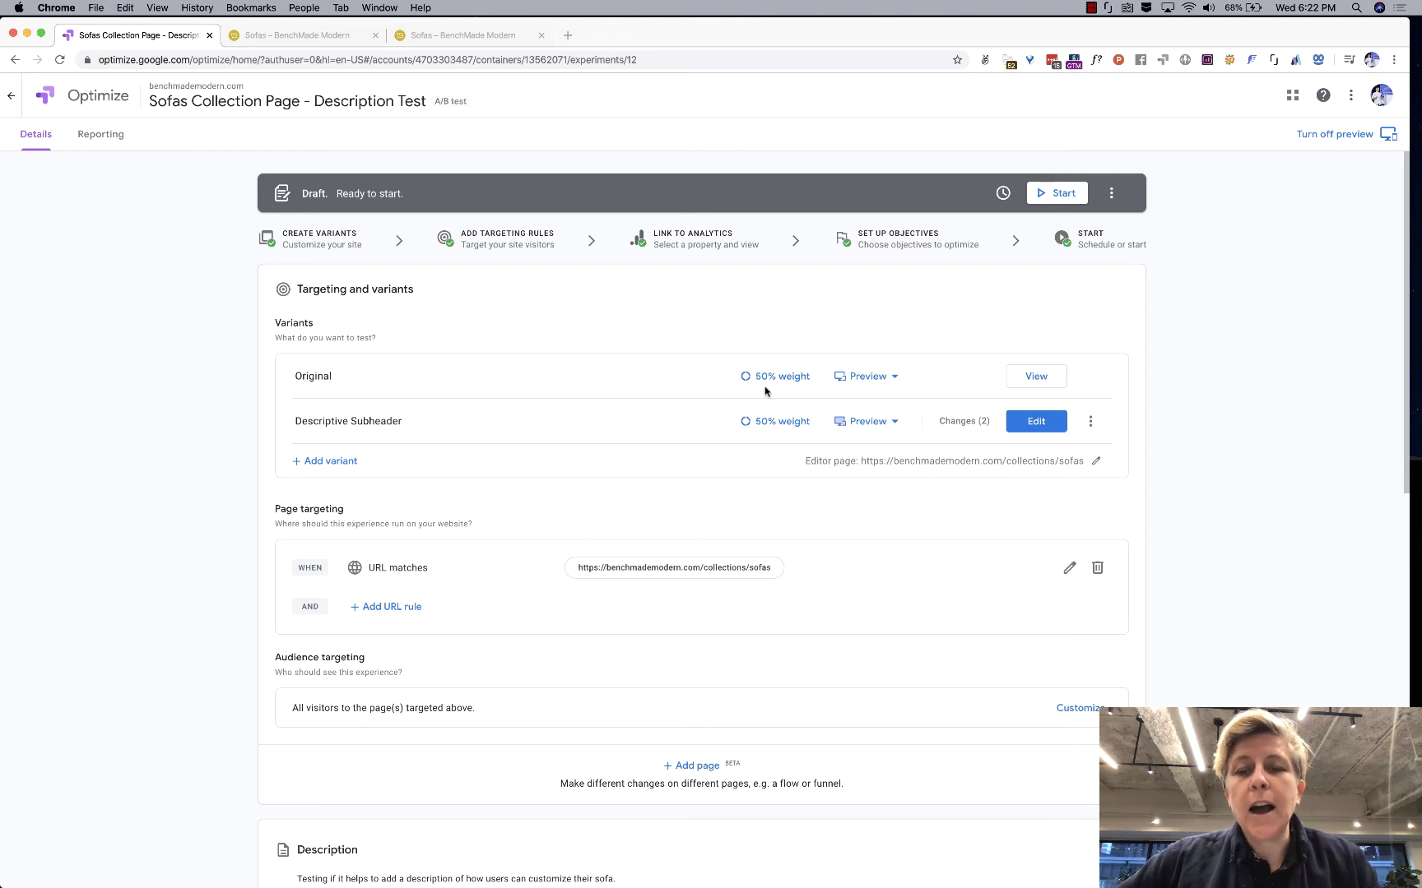